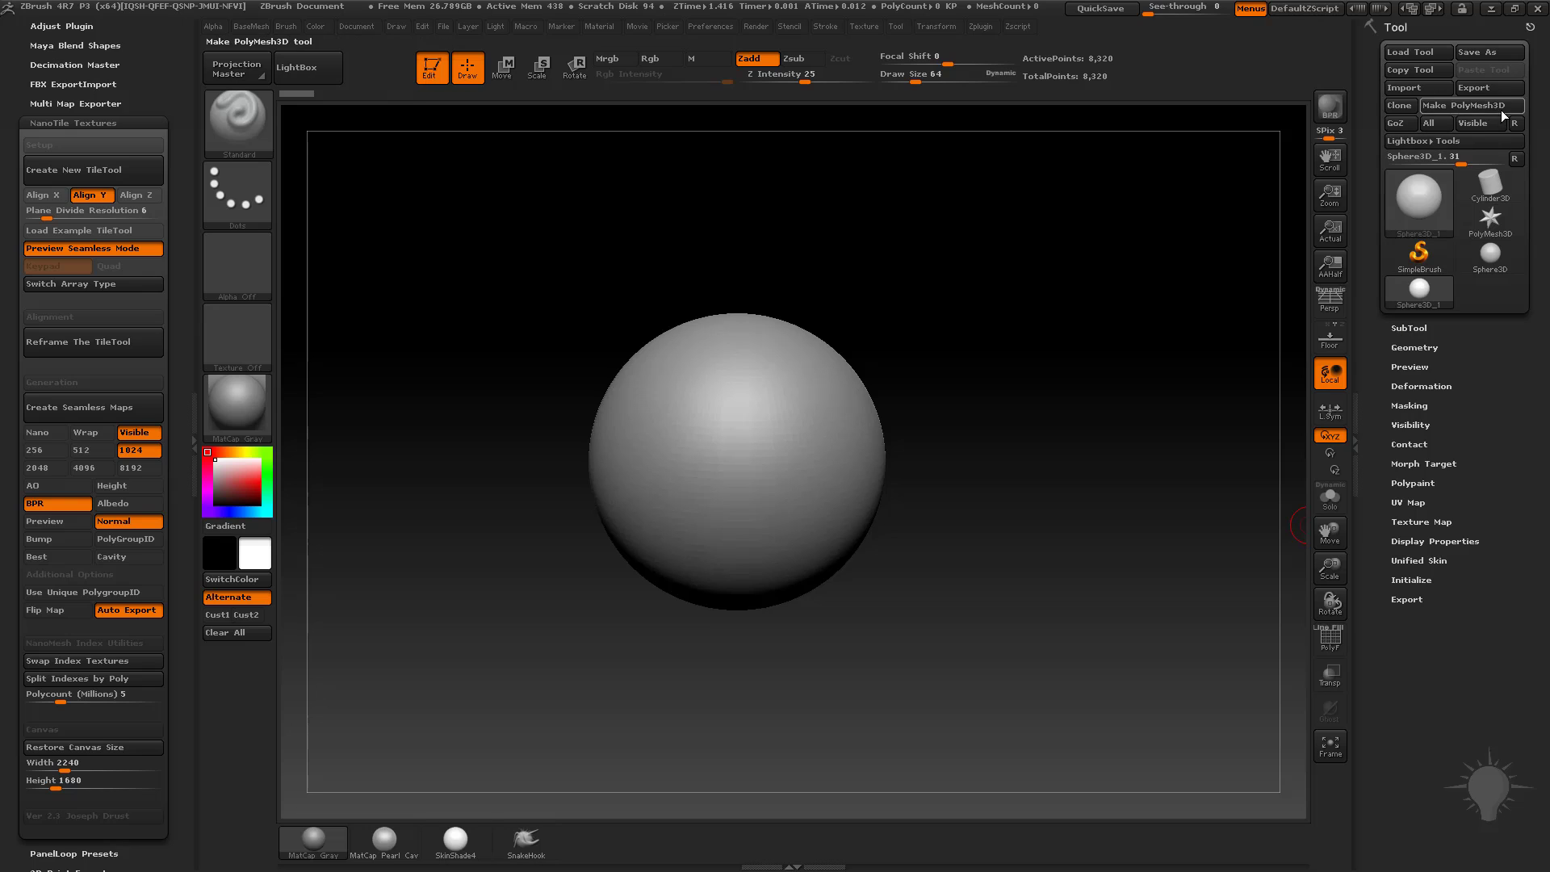
# Step: Convert the sphere to a PolyMesh3D and shrink it uniformly with the Size deformation
pyautogui.click(1464, 105)
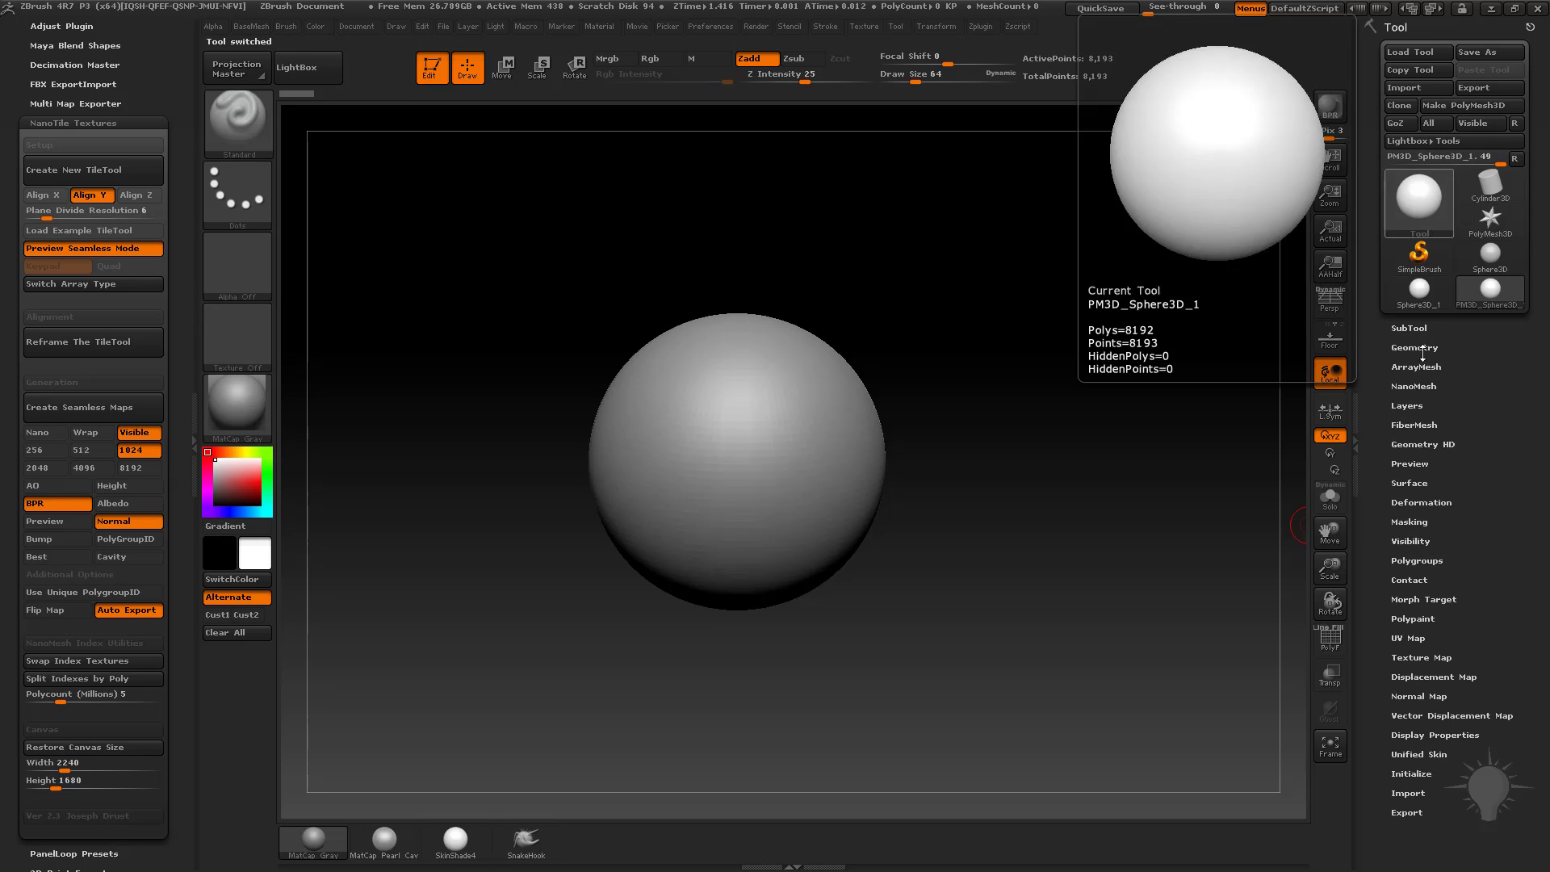
pyautogui.click(1405, 503)
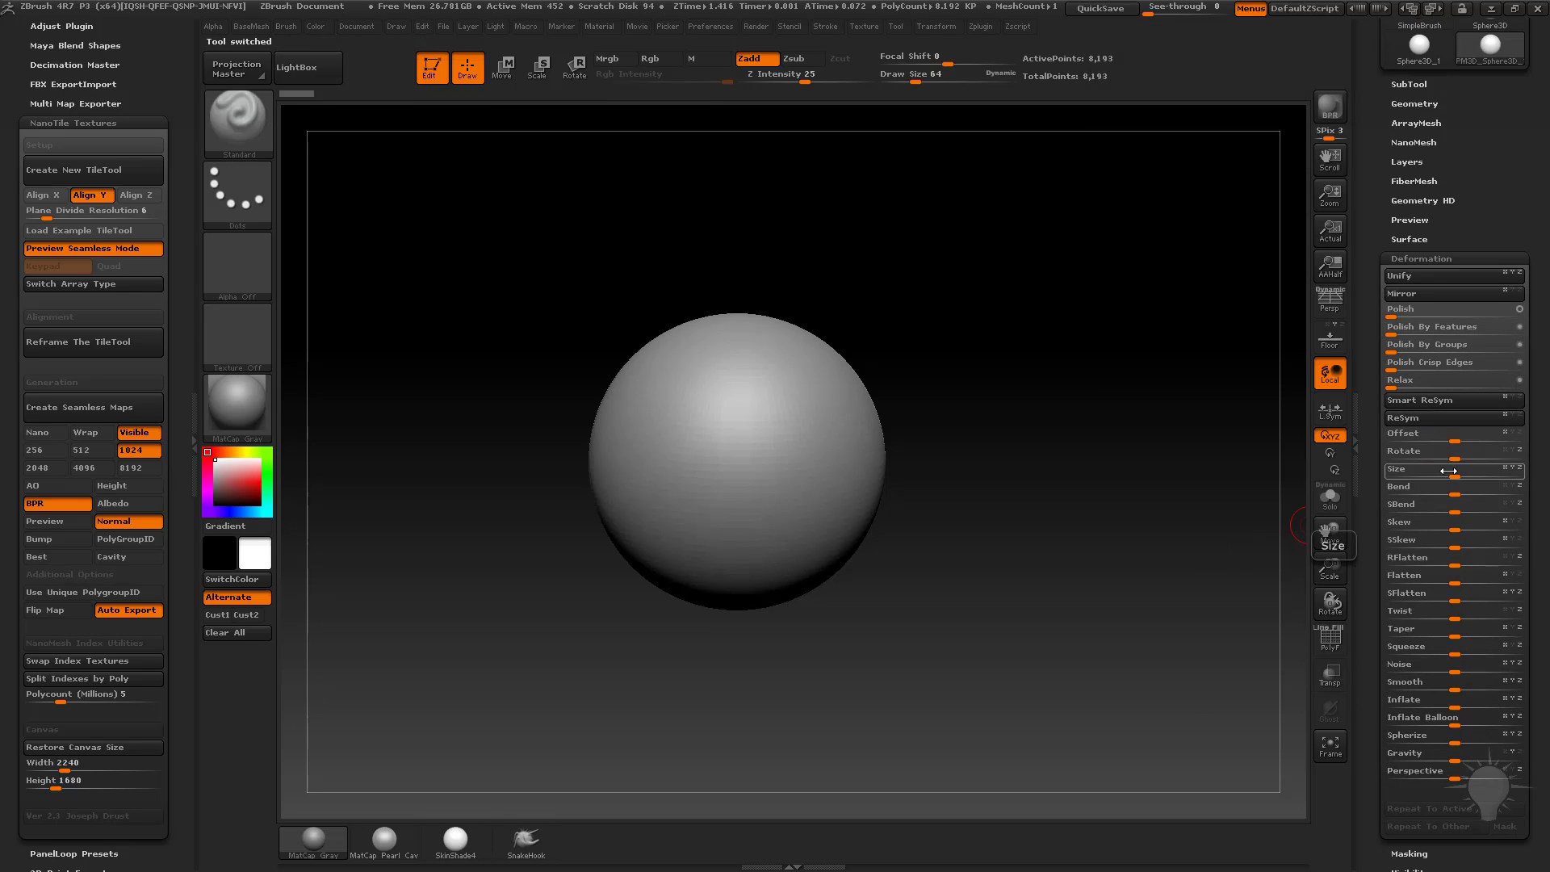
pyautogui.moveTo(1454, 470); pyautogui.dragTo(1387, 477)
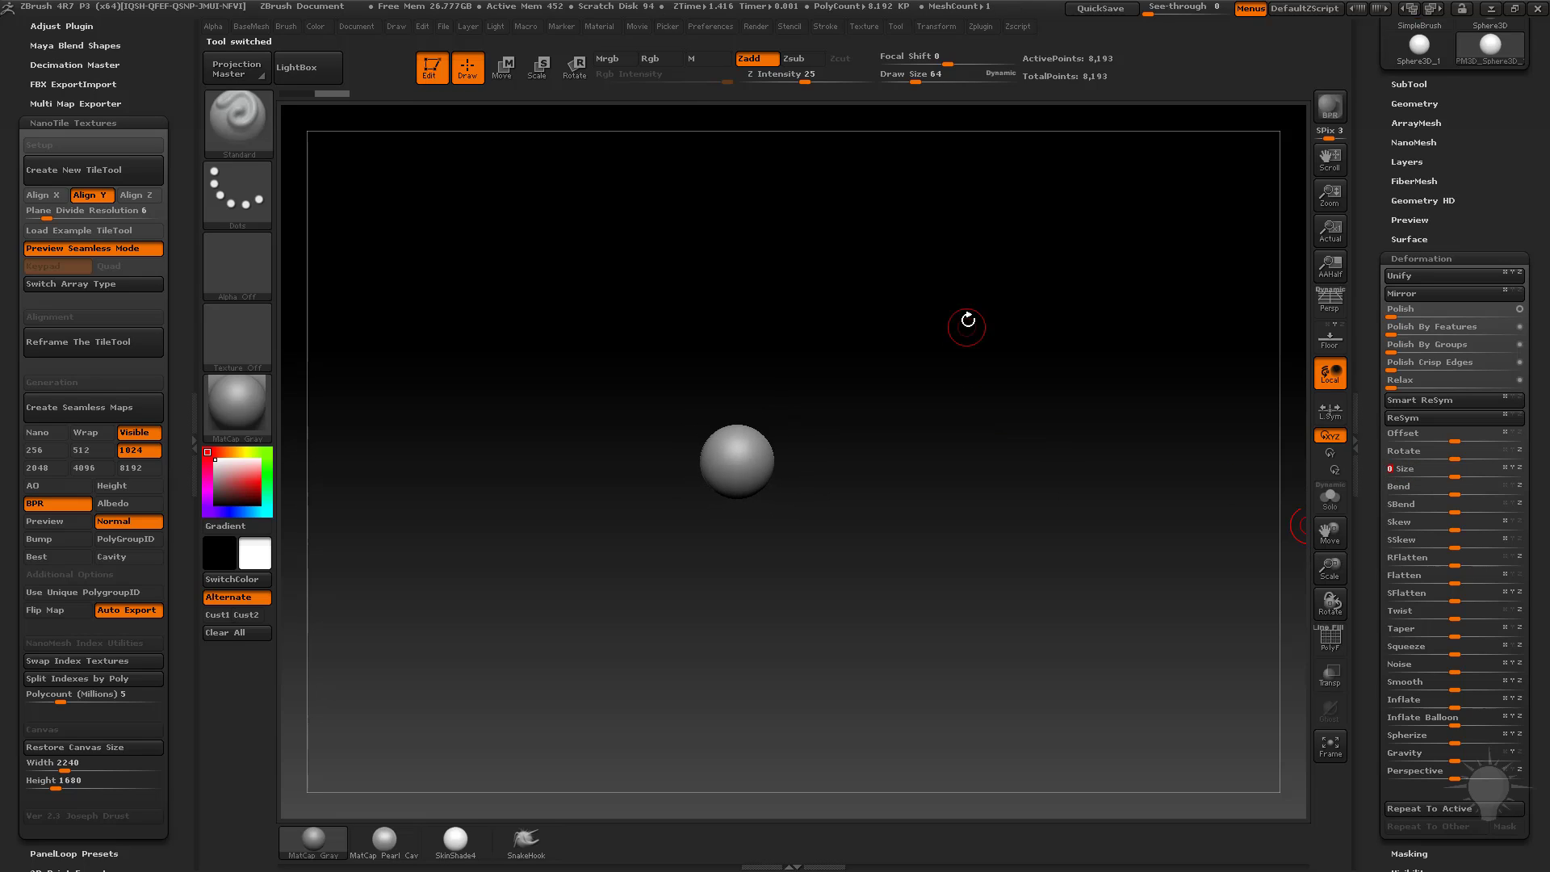
pyautogui.keyDown('alt'); pyautogui.moveTo(969, 320); pyautogui.dragTo(1072, 537); pyautogui.keyUp('alt')
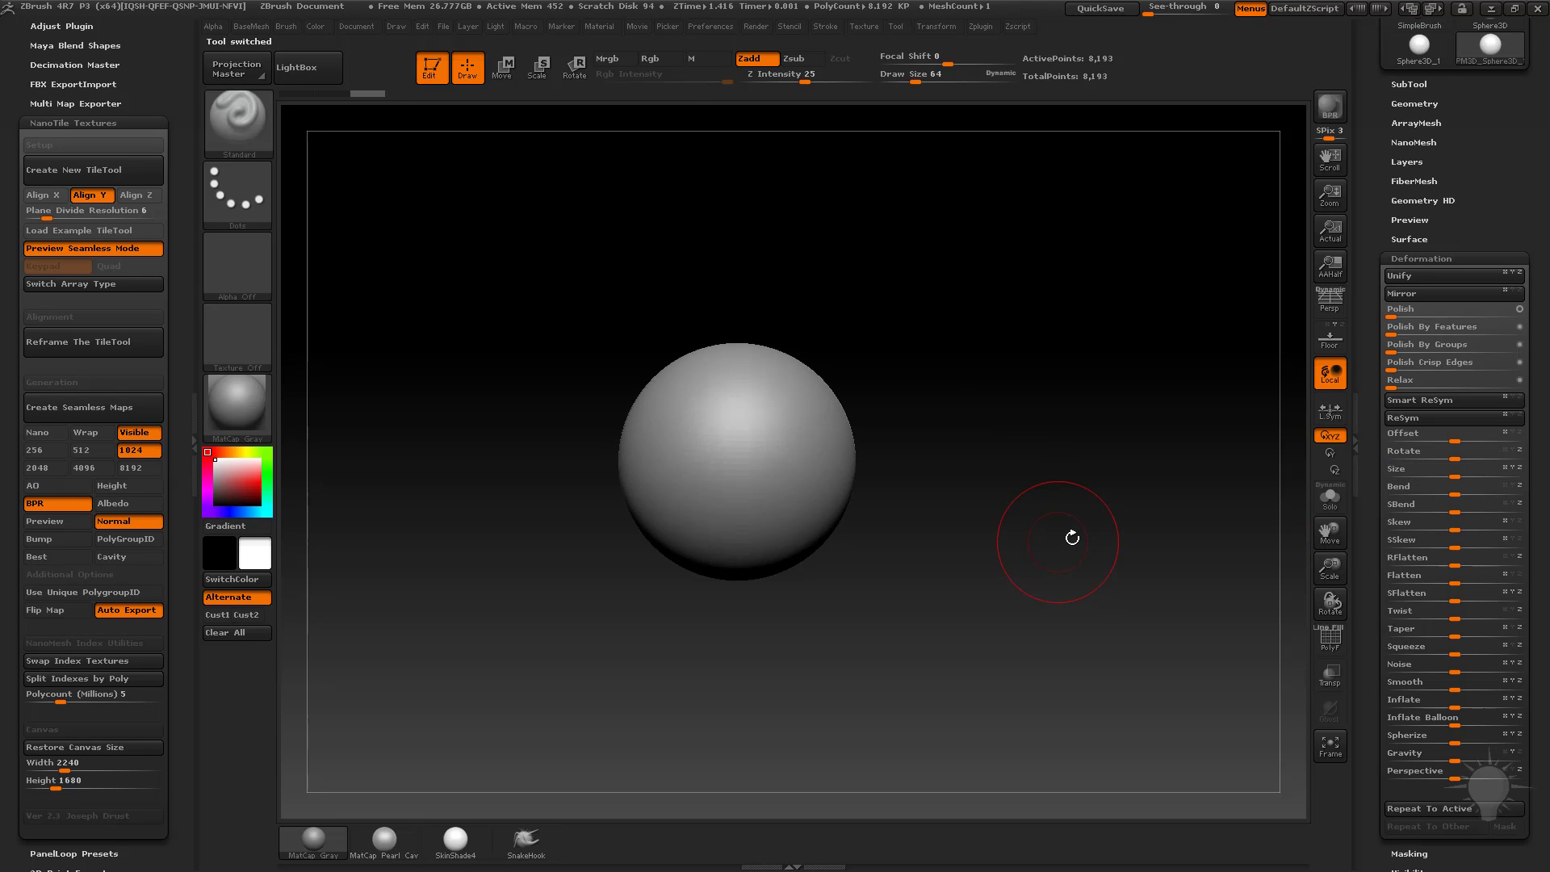
# Step: Convert the sphere to a DynaMesh at resolution 128 with Project off and Blur lowered, and check its wireframe
pyautogui.keyDown('shift'); pyautogui.click(1415, 103); pyautogui.keyUp('shift')
pyautogui.keyDown('shift'); pyautogui.click(1415, 352); pyautogui.keyUp('shift')
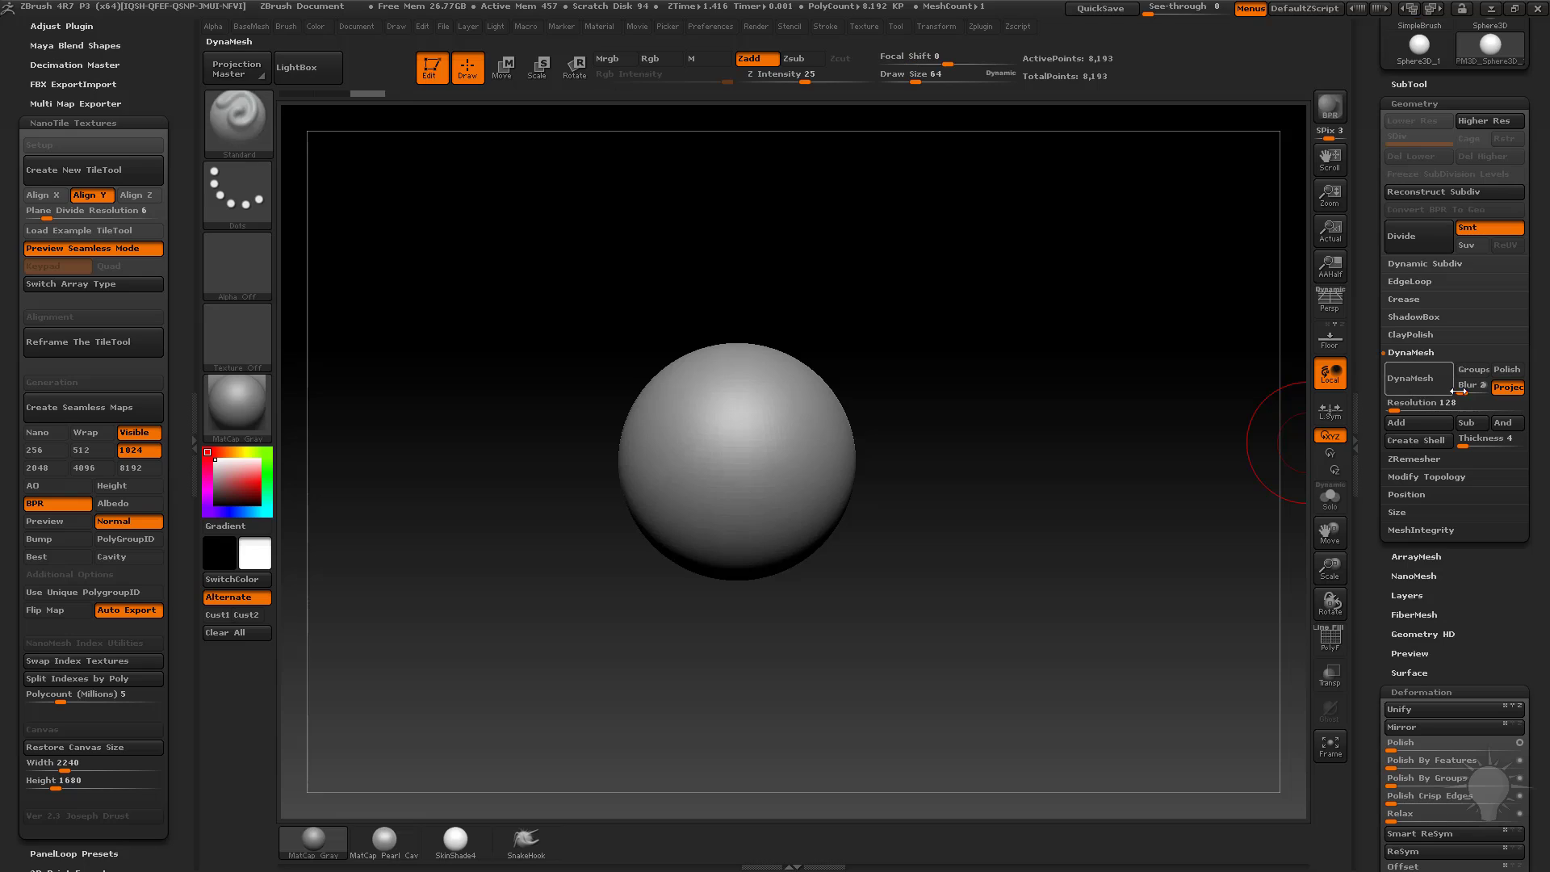
pyautogui.moveTo(1471, 391); pyautogui.dragTo(1458, 391)
pyautogui.click(1410, 378)
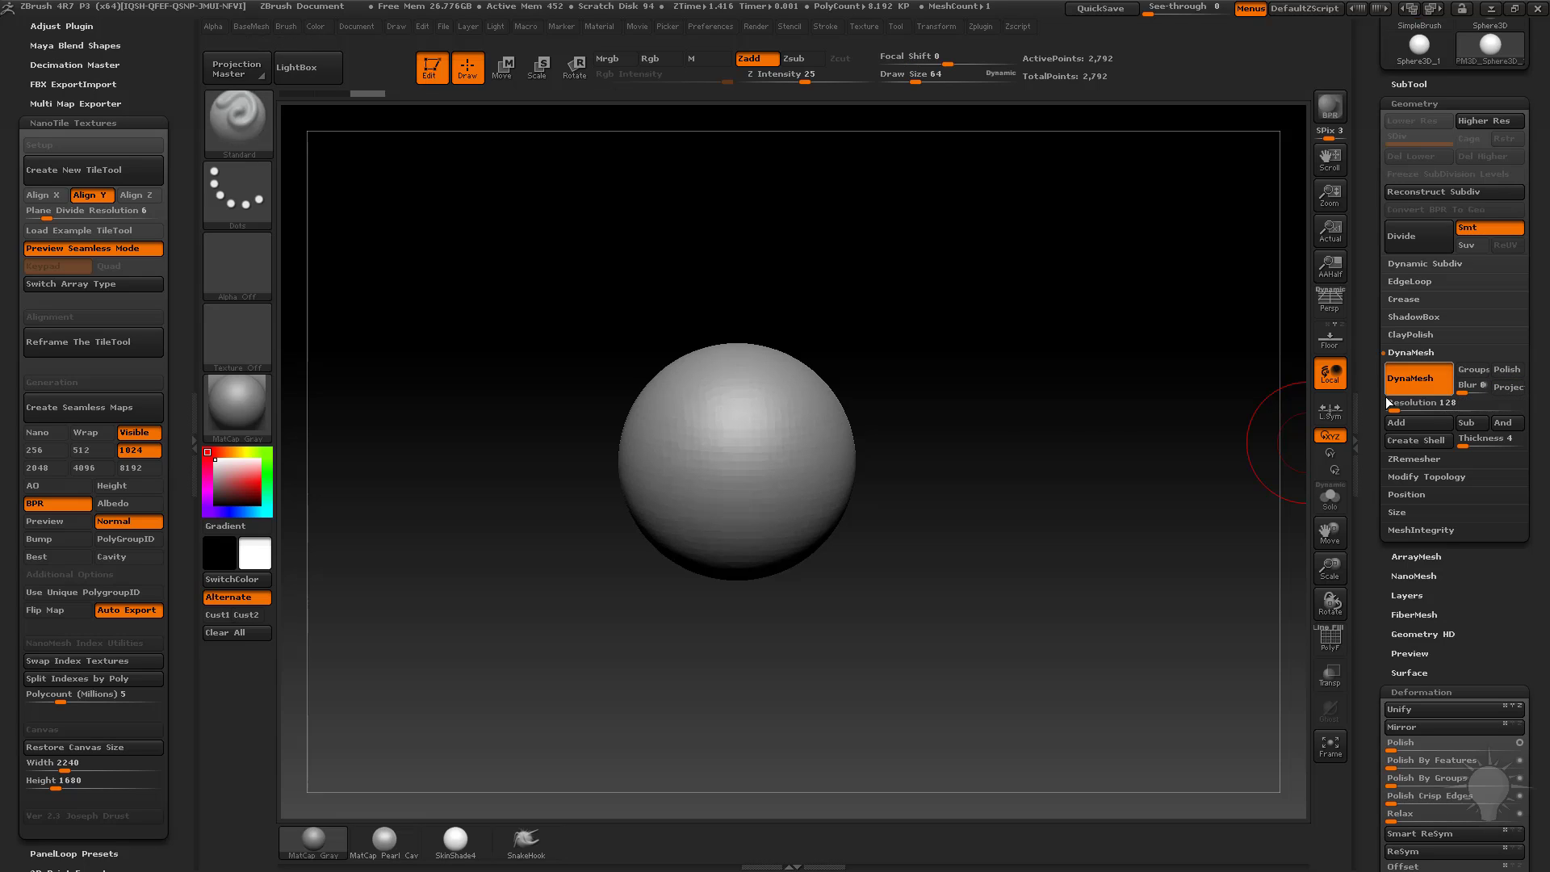
pyautogui.click(1330, 638)
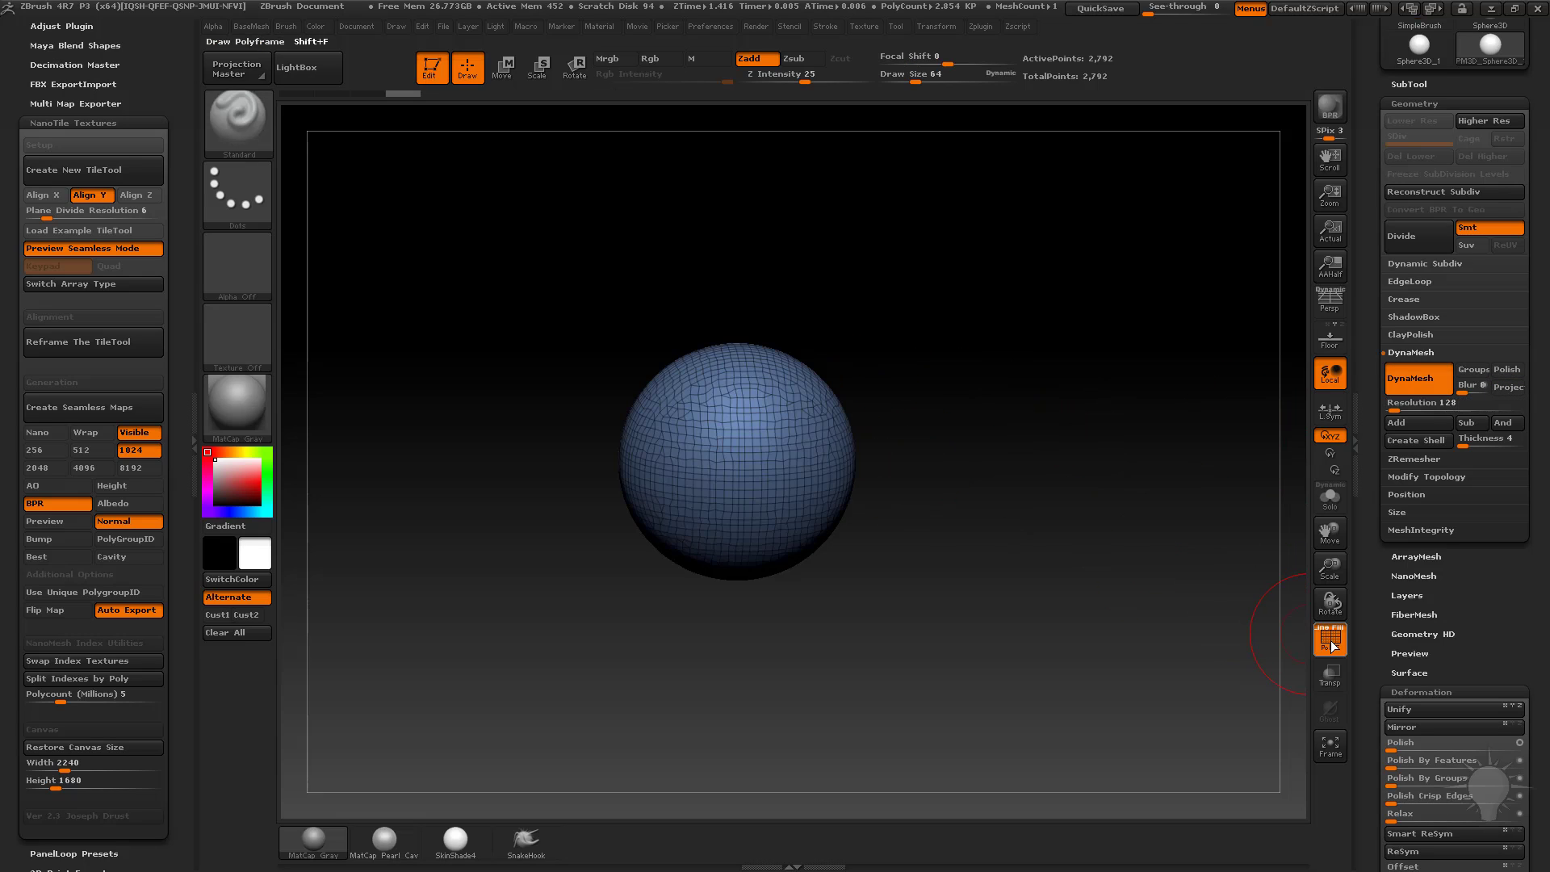
pyautogui.click(1329, 638)
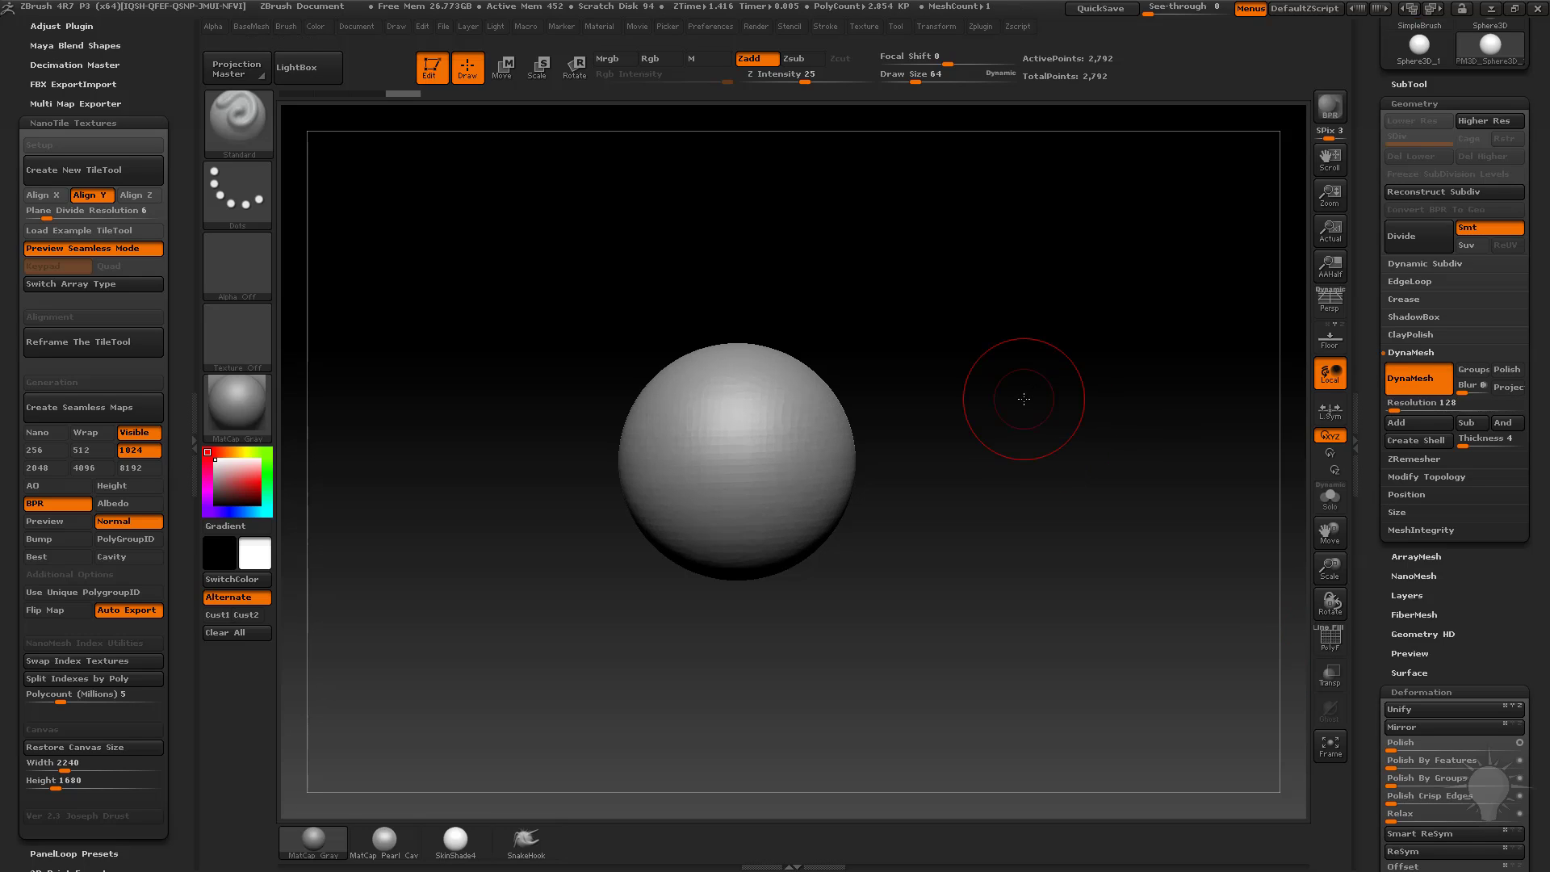
# Step: Try a mirrored sculpting stroke on the front of the sphere at draw size 50 and undo it
pyautogui.press('s')
pyautogui.moveTo(948, 398); pyautogui.dragTo(944, 404)
pyautogui.click(933, 26)
pyautogui.moveTo(807, 431); pyautogui.dragTo(808, 474)
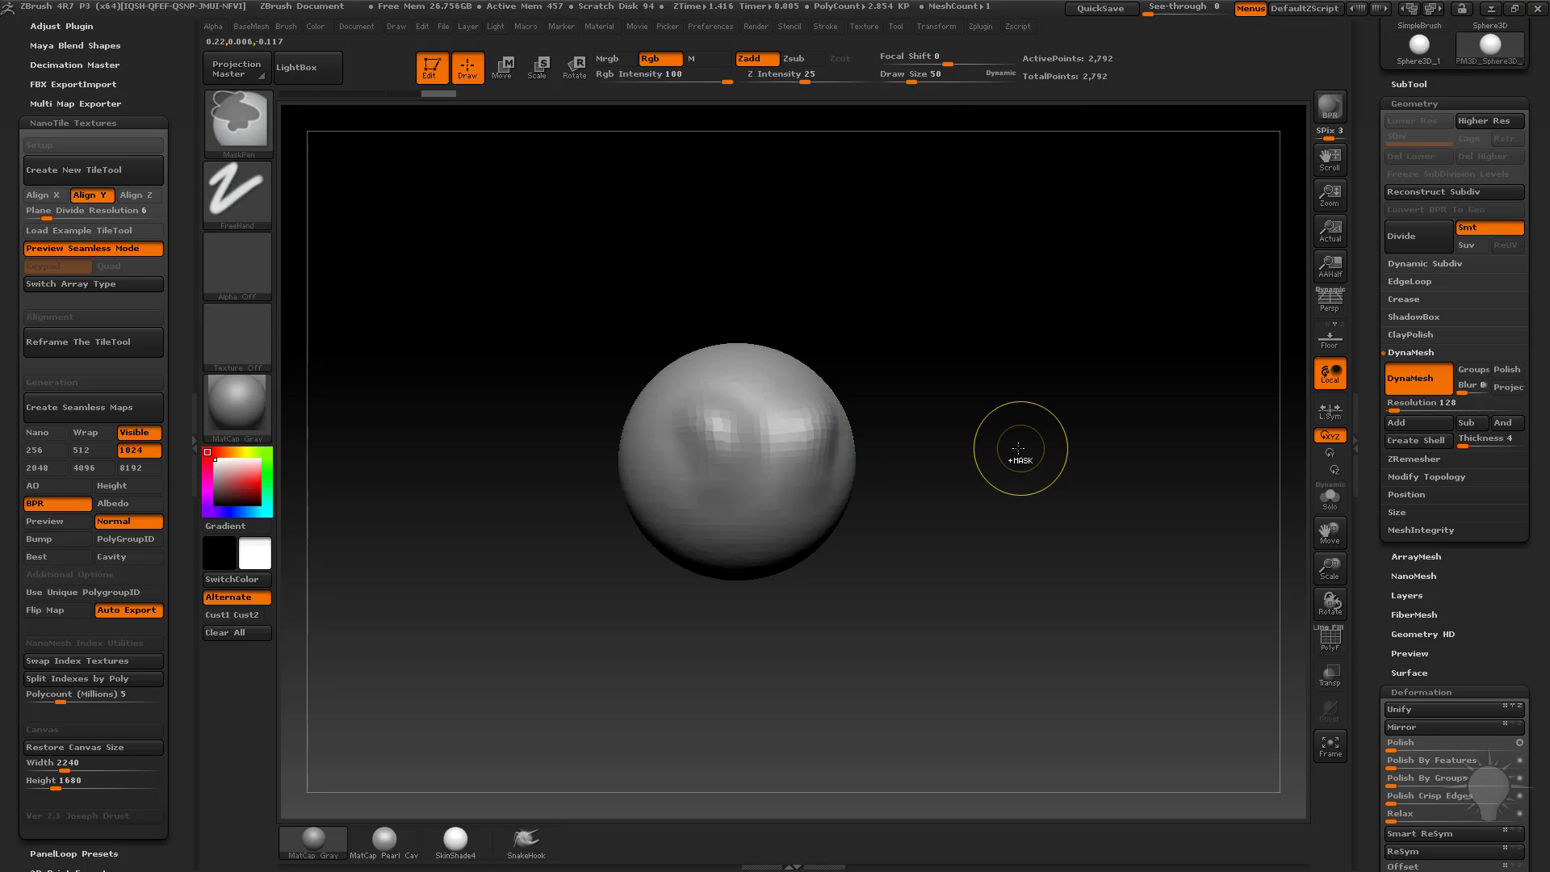
pyautogui.hotkey('ctrl', 'z')
# Step: Set the draw size to 30, add Z-axis symmetry to the X symmetry and test it with a stroke on the sphere
pyautogui.press('s')
pyautogui.moveTo(1003, 441); pyautogui.dragTo(1008, 443)
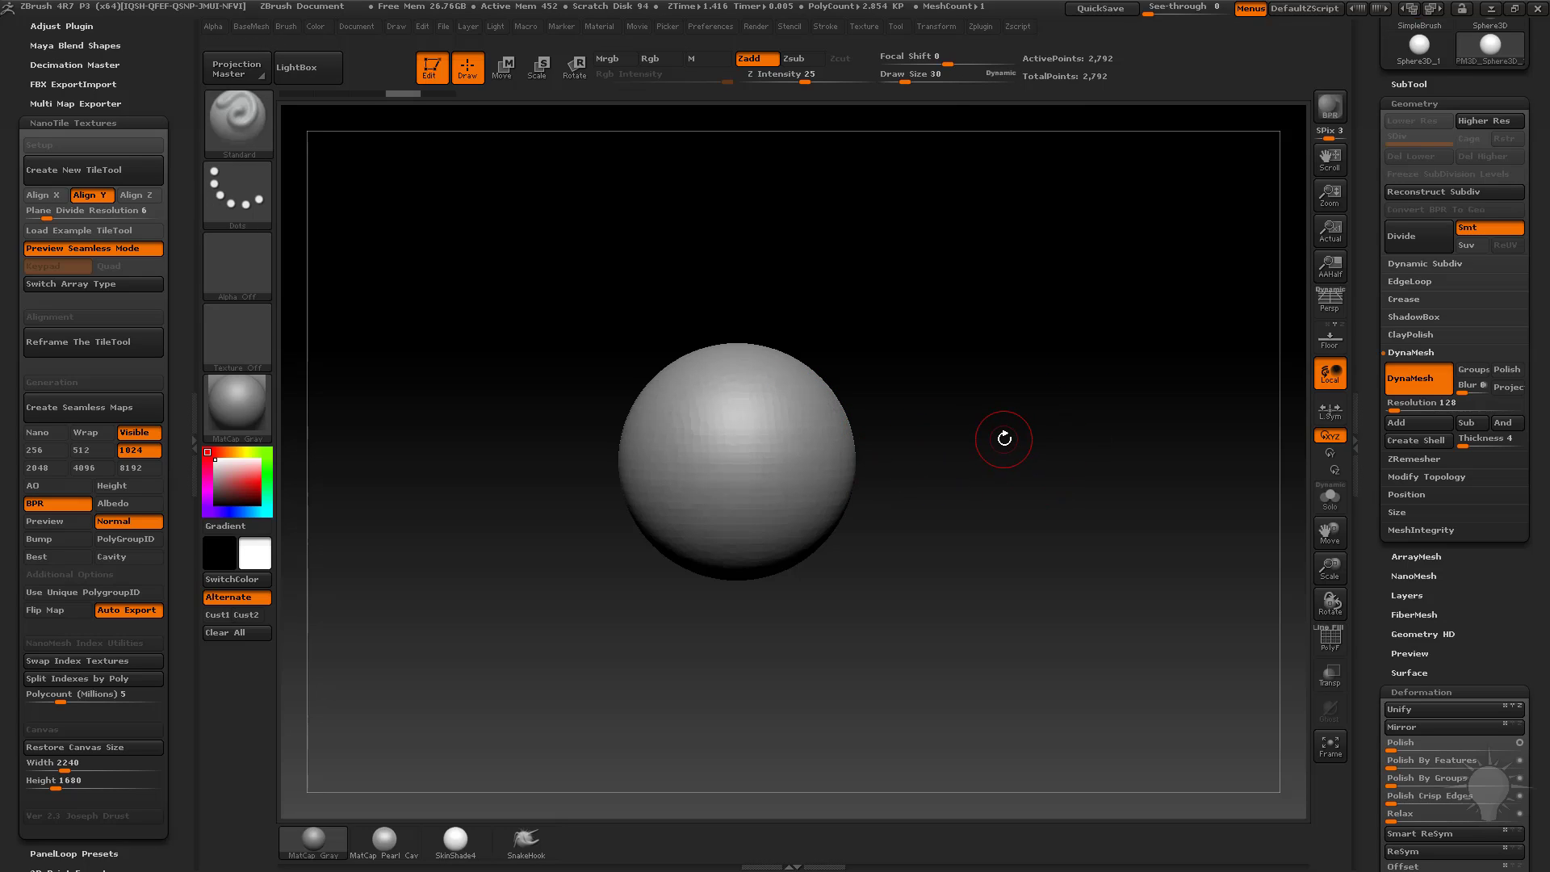
pyautogui.click(947, 28)
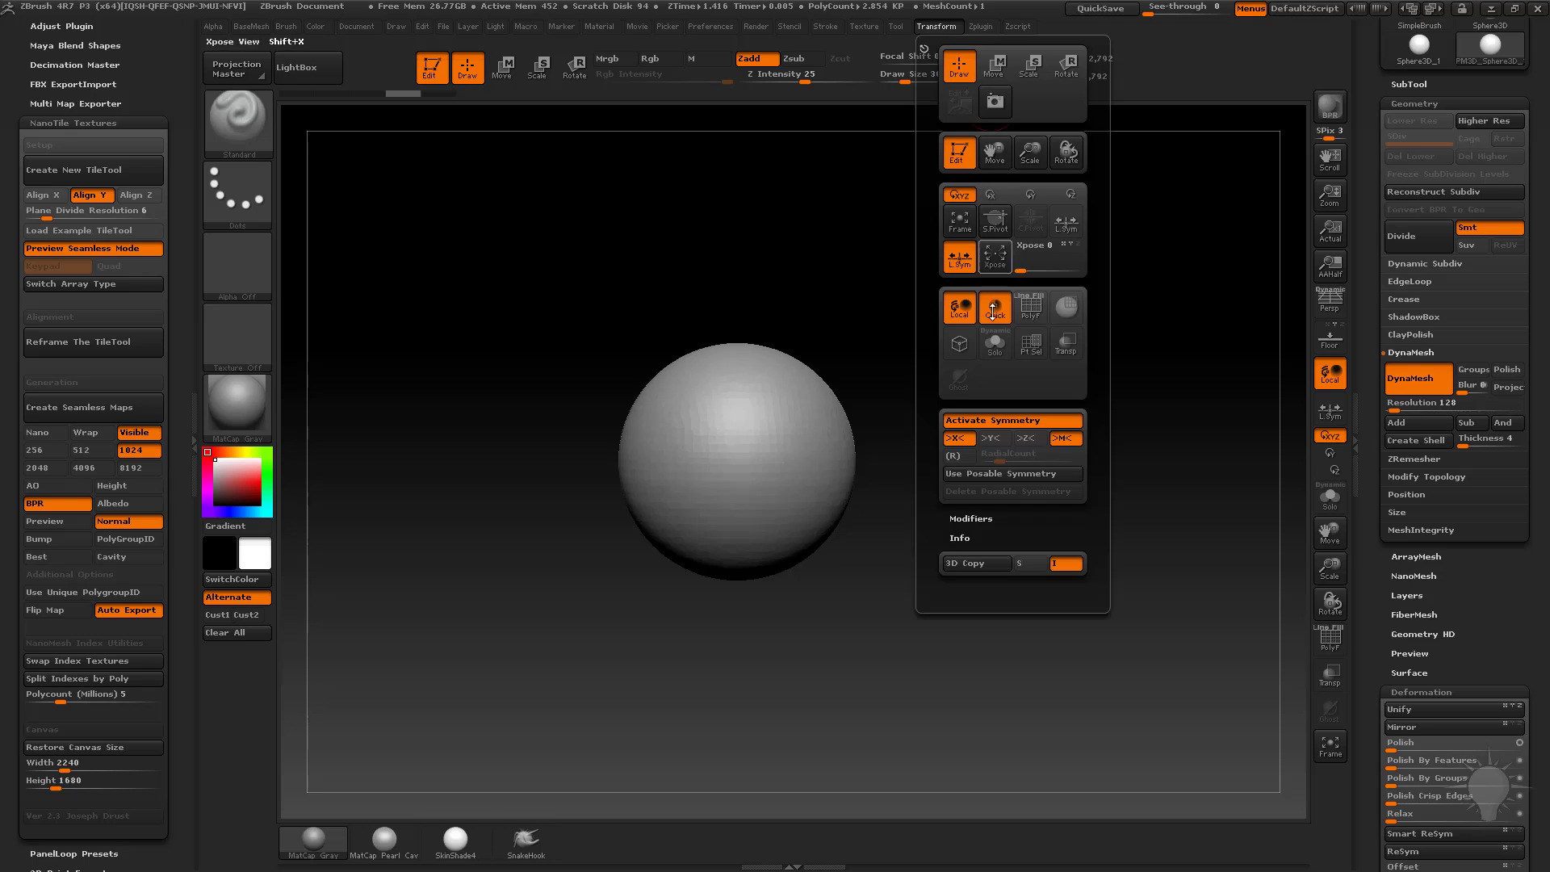
pyautogui.click(1024, 444)
pyautogui.moveTo(701, 434); pyautogui.dragTo(708, 475)
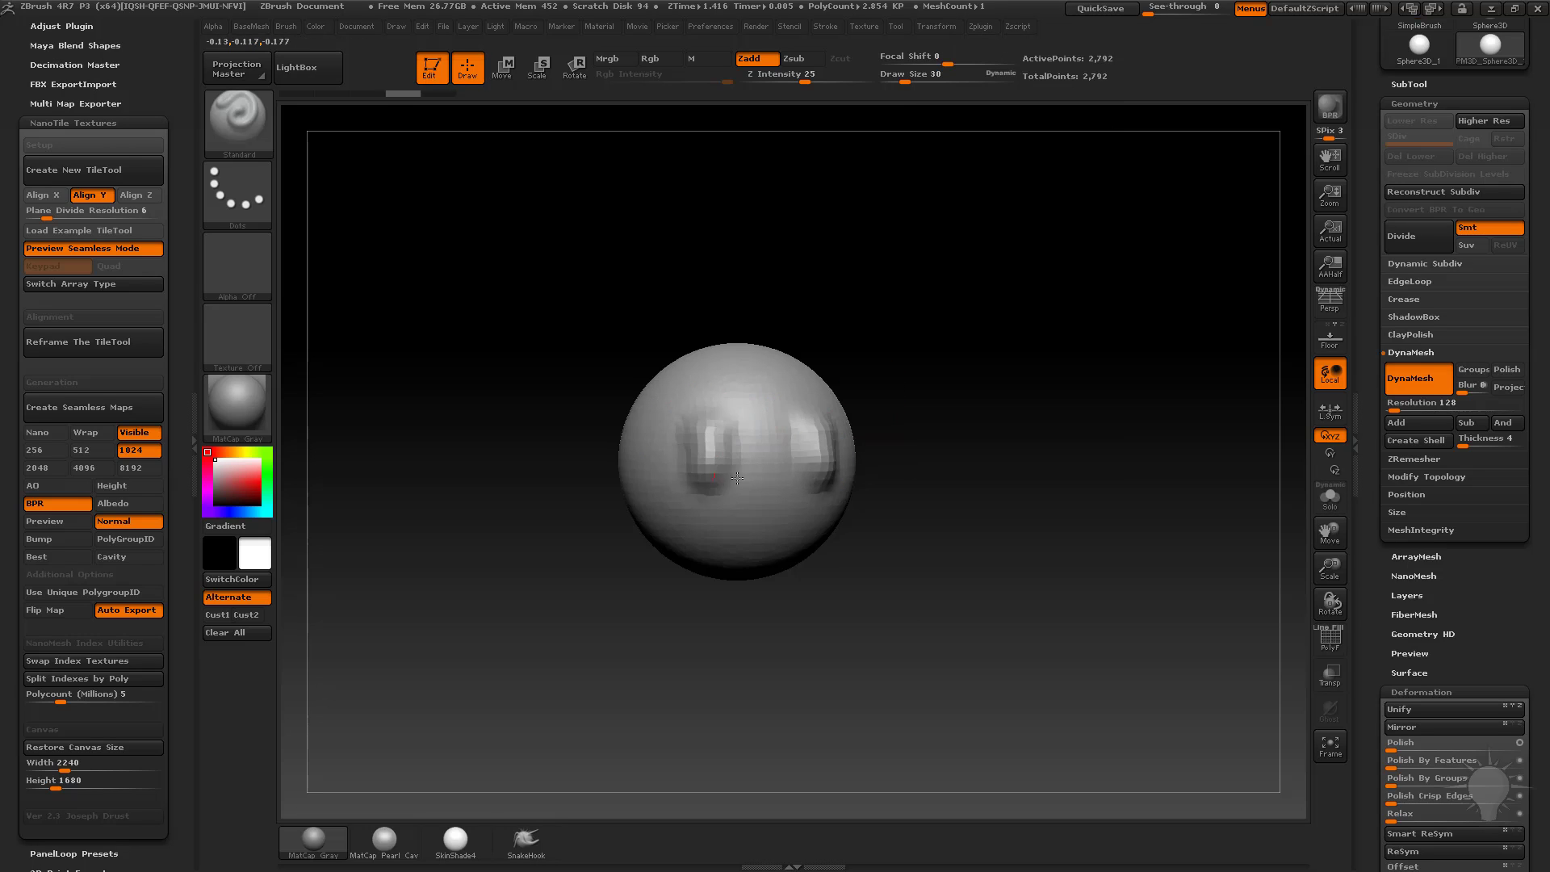
# Step: Flatten the sphere along its depth into a thin disc with Transpose and narrow it slightly across its width
pyautogui.moveTo(901, 436)
pyautogui.mouseDown()
pyautogui.moveTo(1022, 411)
pyautogui.moveTo(893, 370)
pyautogui.moveTo(961, 371)
pyautogui.moveTo(966, 355)
pyautogui.moveTo(940, 361)
pyautogui.mouseUp()
pyautogui.press('w')
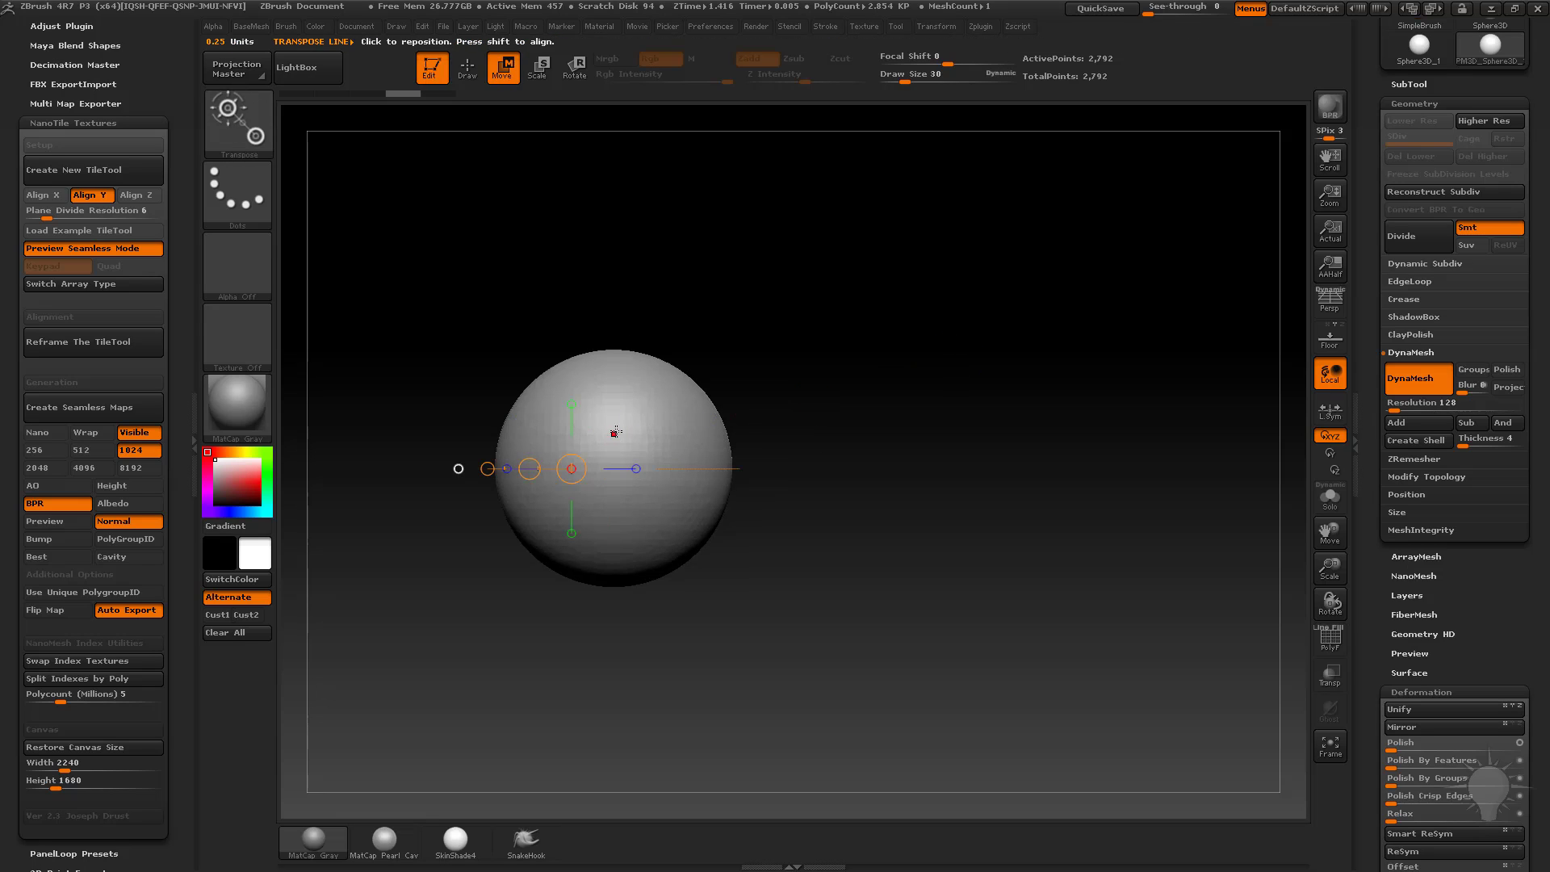
pyautogui.moveTo(619, 434)
pyautogui.keyDown('shift'); pyautogui.mouseDown()
pyautogui.moveTo(819, 440)
pyautogui.moveTo(689, 425)
pyautogui.mouseUp(); pyautogui.keyUp('shift')
pyautogui.press('q')
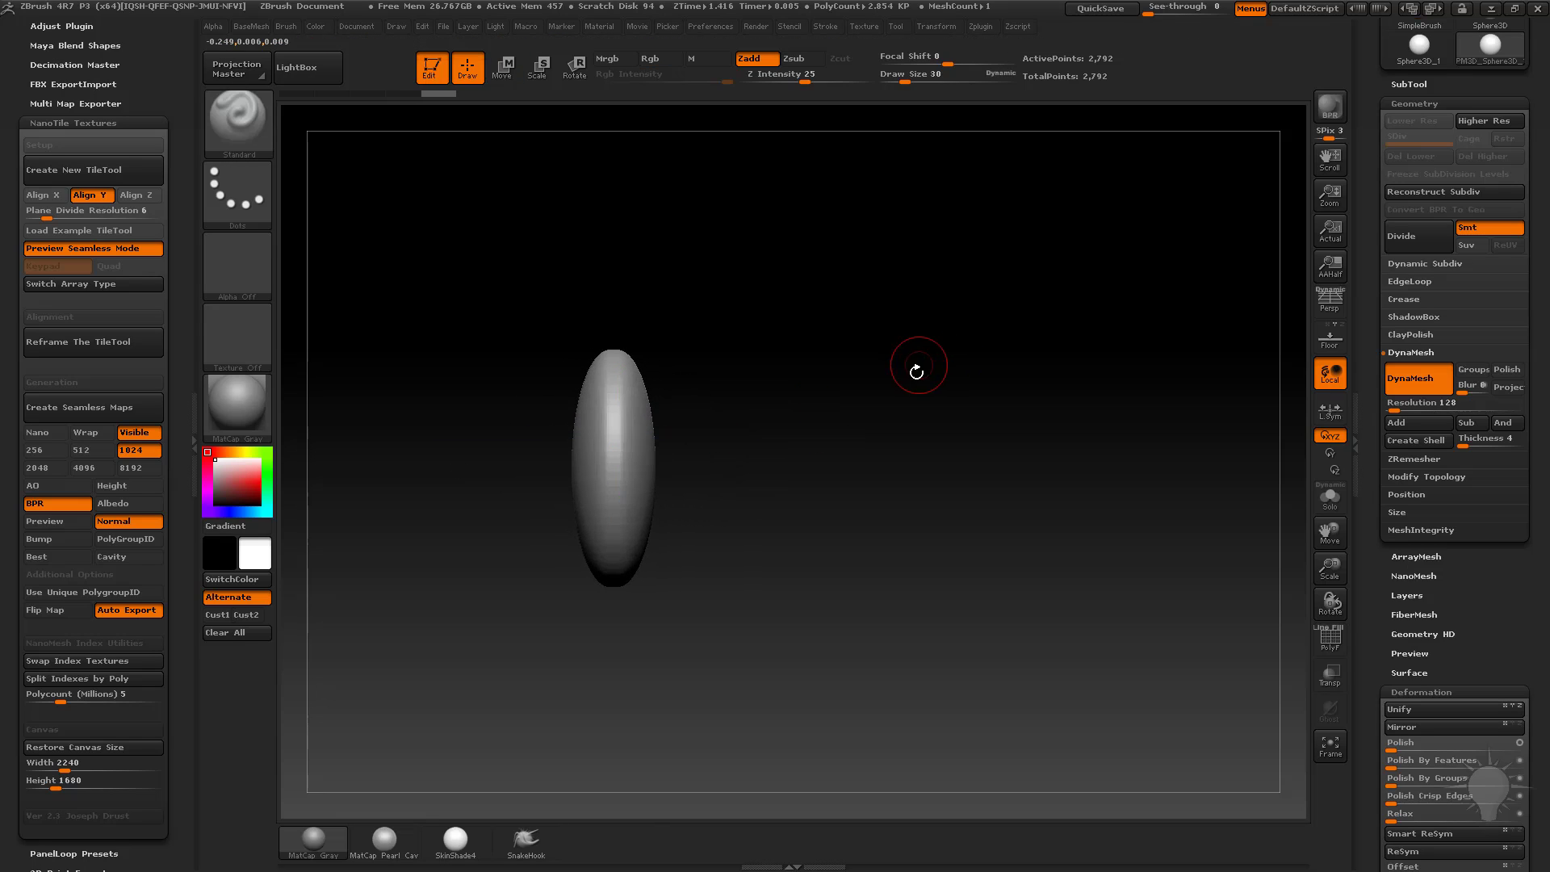
pyautogui.moveTo(917, 370)
pyautogui.keyDown('shift'); pyautogui.mouseDown()
pyautogui.moveTo(928, 380)
pyautogui.moveTo(892, 376)
pyautogui.mouseUp(); pyautogui.keyUp('shift')
pyautogui.press('w')
pyautogui.keyDown('shift'); pyautogui.moveTo(668, 453); pyautogui.dragTo(933, 443); pyautogui.keyUp('shift')
pyautogui.press('q')
# Step: Clip off the lower part of the disc with angled ClipCurve cuts and update the DynaMesh
pyautogui.keyDown('ctrl'); pyautogui.keyDown('shift'); pyautogui.click(242, 123); pyautogui.keyUp('shift'); pyautogui.keyUp('ctrl')
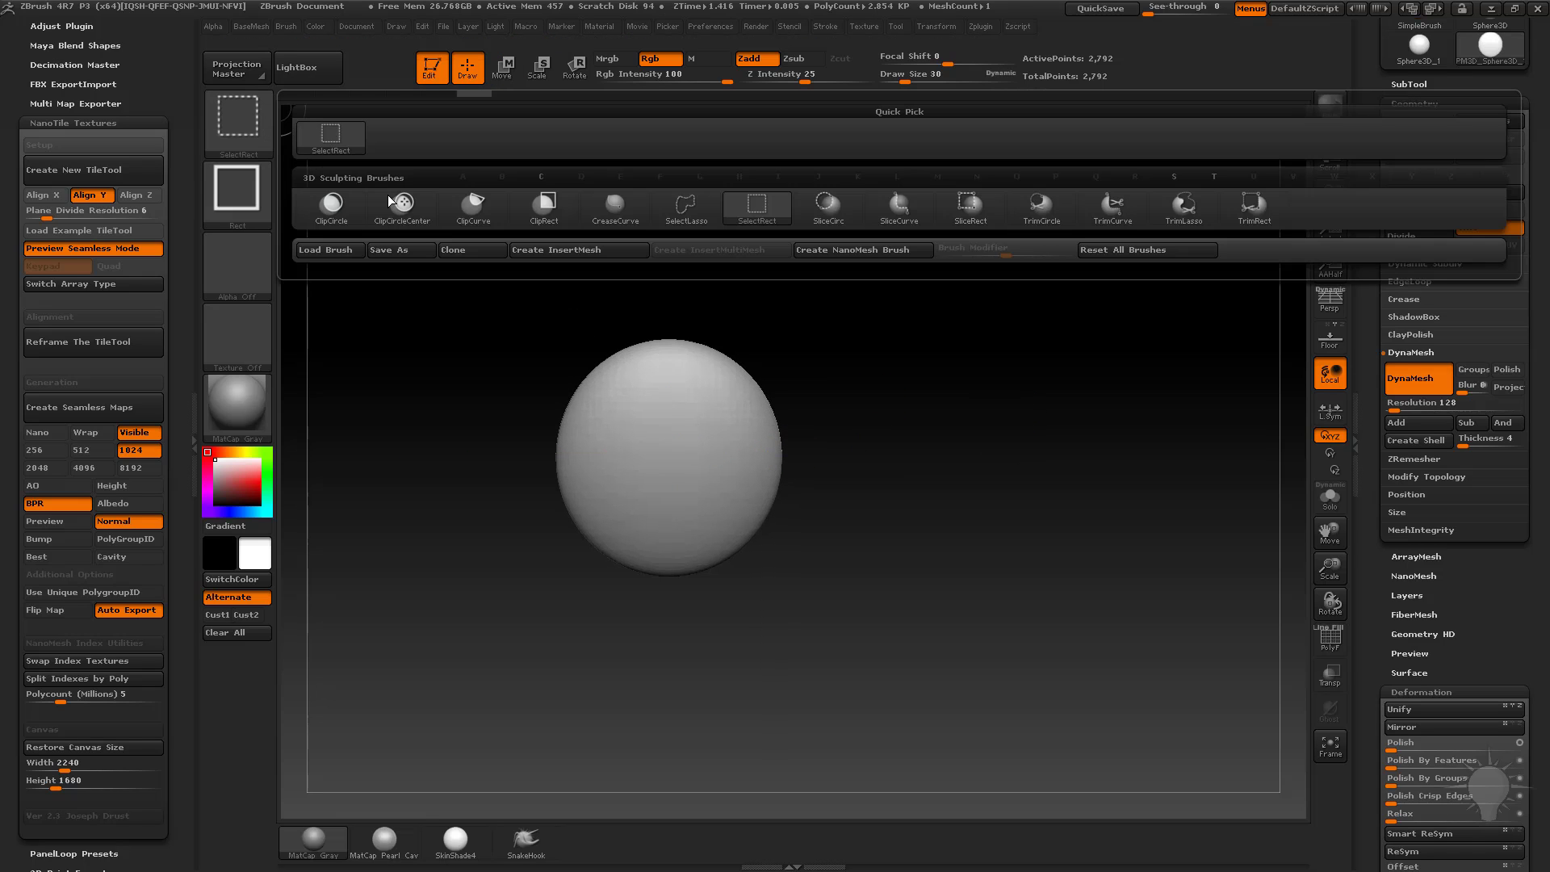
pyautogui.click(463, 220)
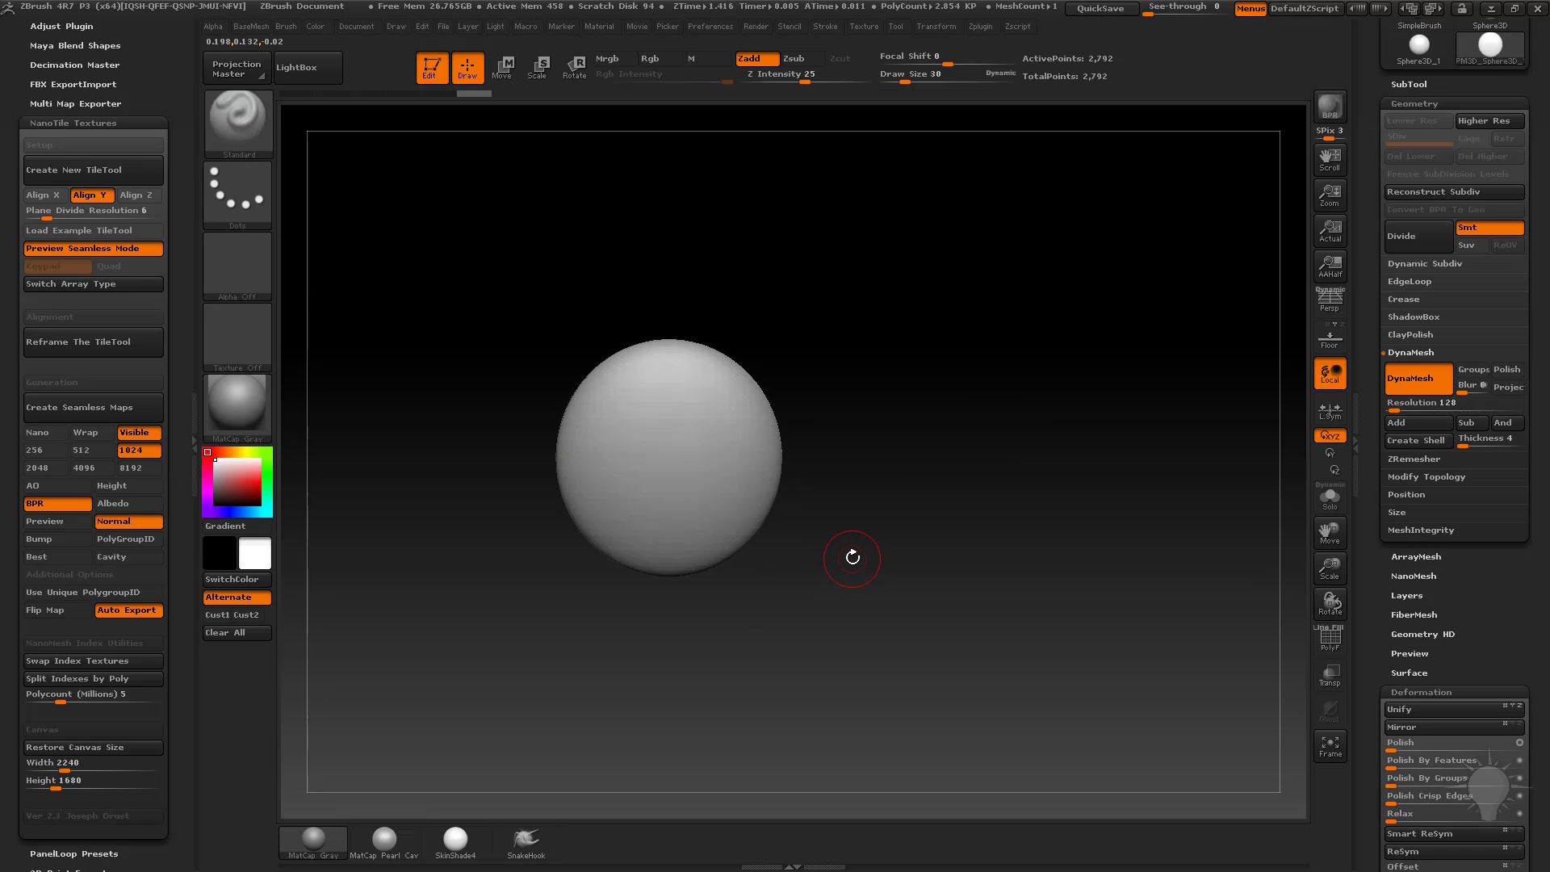
pyautogui.moveTo(601, 469)
pyautogui.keyDown('ctrl'); pyautogui.keyDown('shift'); pyautogui.mouseDown()
pyautogui.moveTo(735, 472)
pyautogui.moveTo(449, 557)
pyautogui.moveTo(357, 509)
pyautogui.moveTo(372, 523)
pyautogui.mouseUp(); pyautogui.keyUp('shift'); pyautogui.keyUp('ctrl')
pyautogui.hotkey('ctrl', 'z')
pyautogui.keyDown('ctrl'); pyautogui.keyDown('shift'); pyautogui.moveTo(832, 445); pyautogui.dragTo(757, 507); pyautogui.keyUp('shift'); pyautogui.keyUp('ctrl')
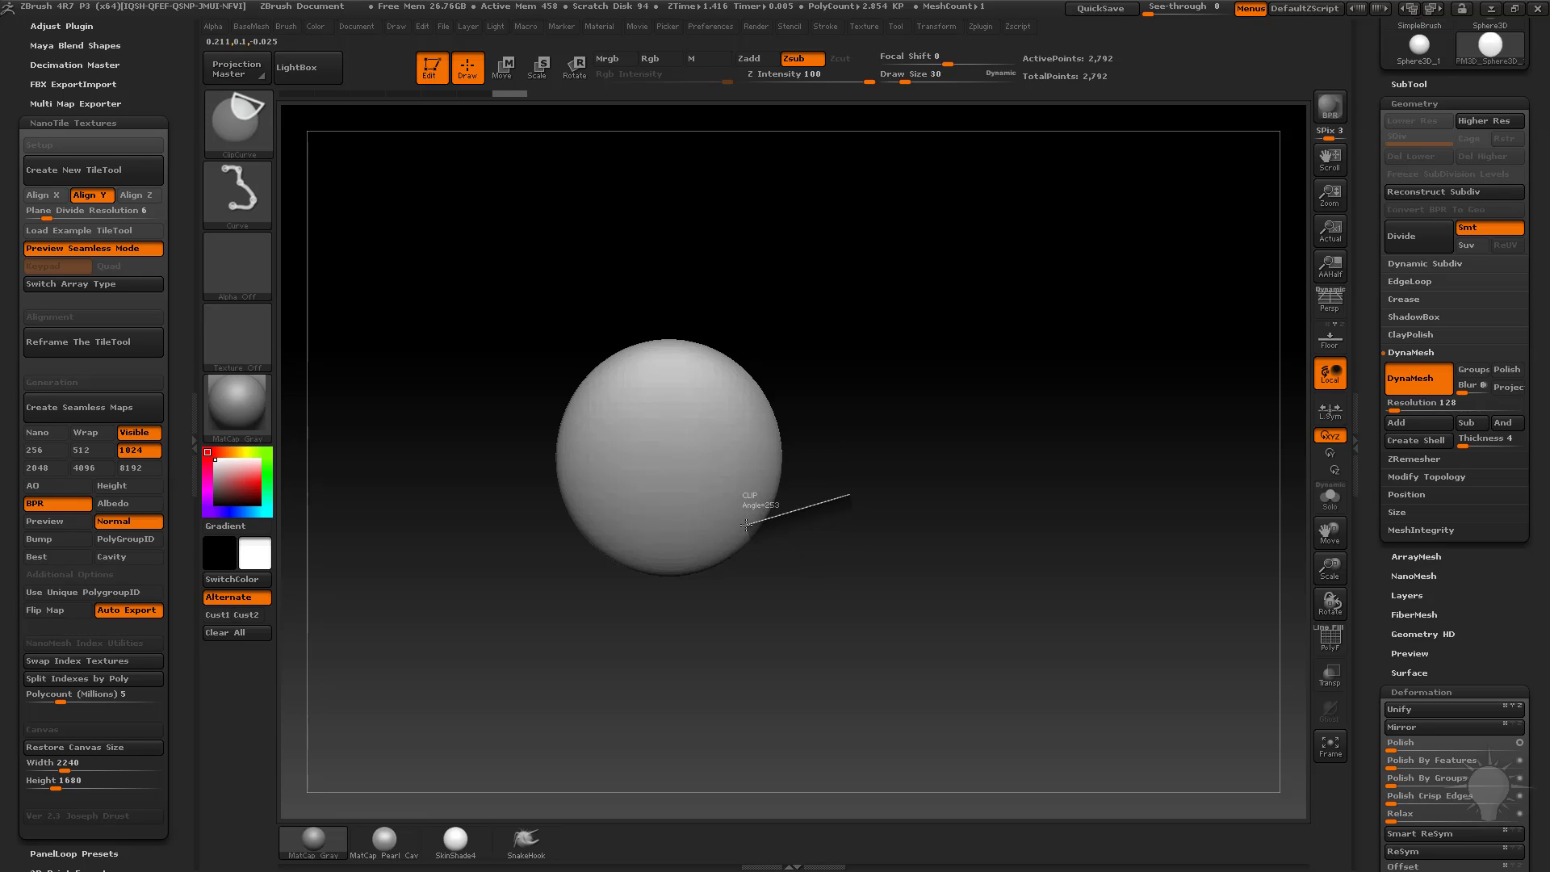
pyautogui.moveTo(746, 524)
pyautogui.keyDown('ctrl'); pyautogui.keyDown('shift'); pyautogui.mouseDown()
pyautogui.moveTo(632, 538)
pyautogui.moveTo(468, 485)
pyautogui.moveTo(453, 457)
pyautogui.moveTo(608, 490)
pyautogui.mouseUp(); pyautogui.keyUp('shift'); pyautogui.keyUp('ctrl')
pyautogui.keyDown('ctrl'); pyautogui.moveTo(938, 340); pyautogui.dragTo(997, 487); pyautogui.keyUp('ctrl')
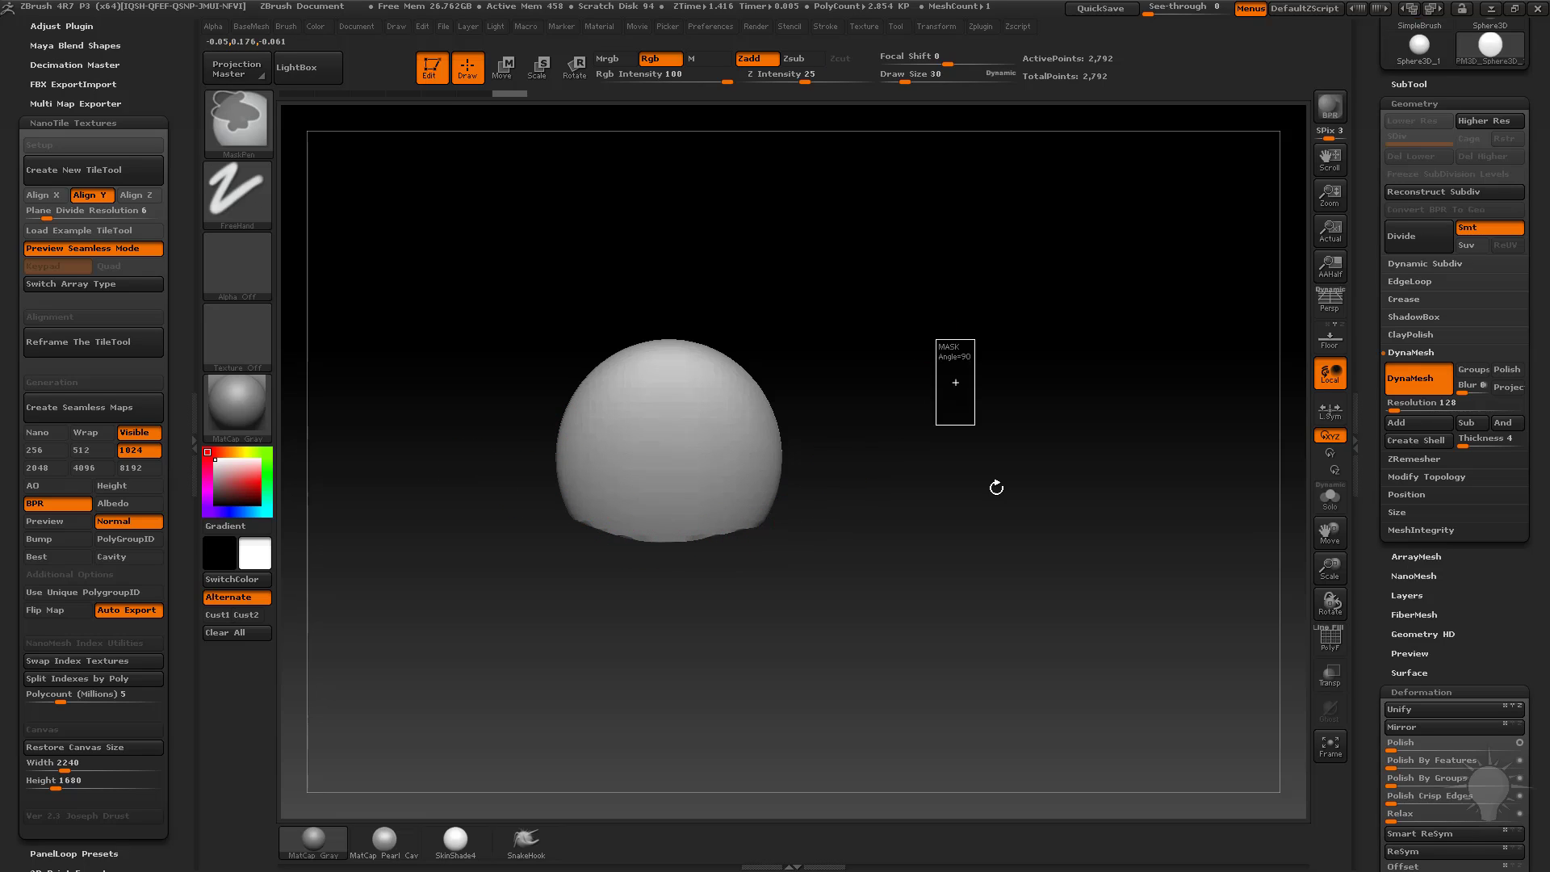
# Step: Stretch the clipped disc vertically into a taller shape with Transpose
pyautogui.moveTo(918, 429); pyautogui.dragTo(939, 522)
pyautogui.press('w')
pyautogui.moveTo(689, 465); pyautogui.dragTo(702, 277)
pyautogui.press('q')
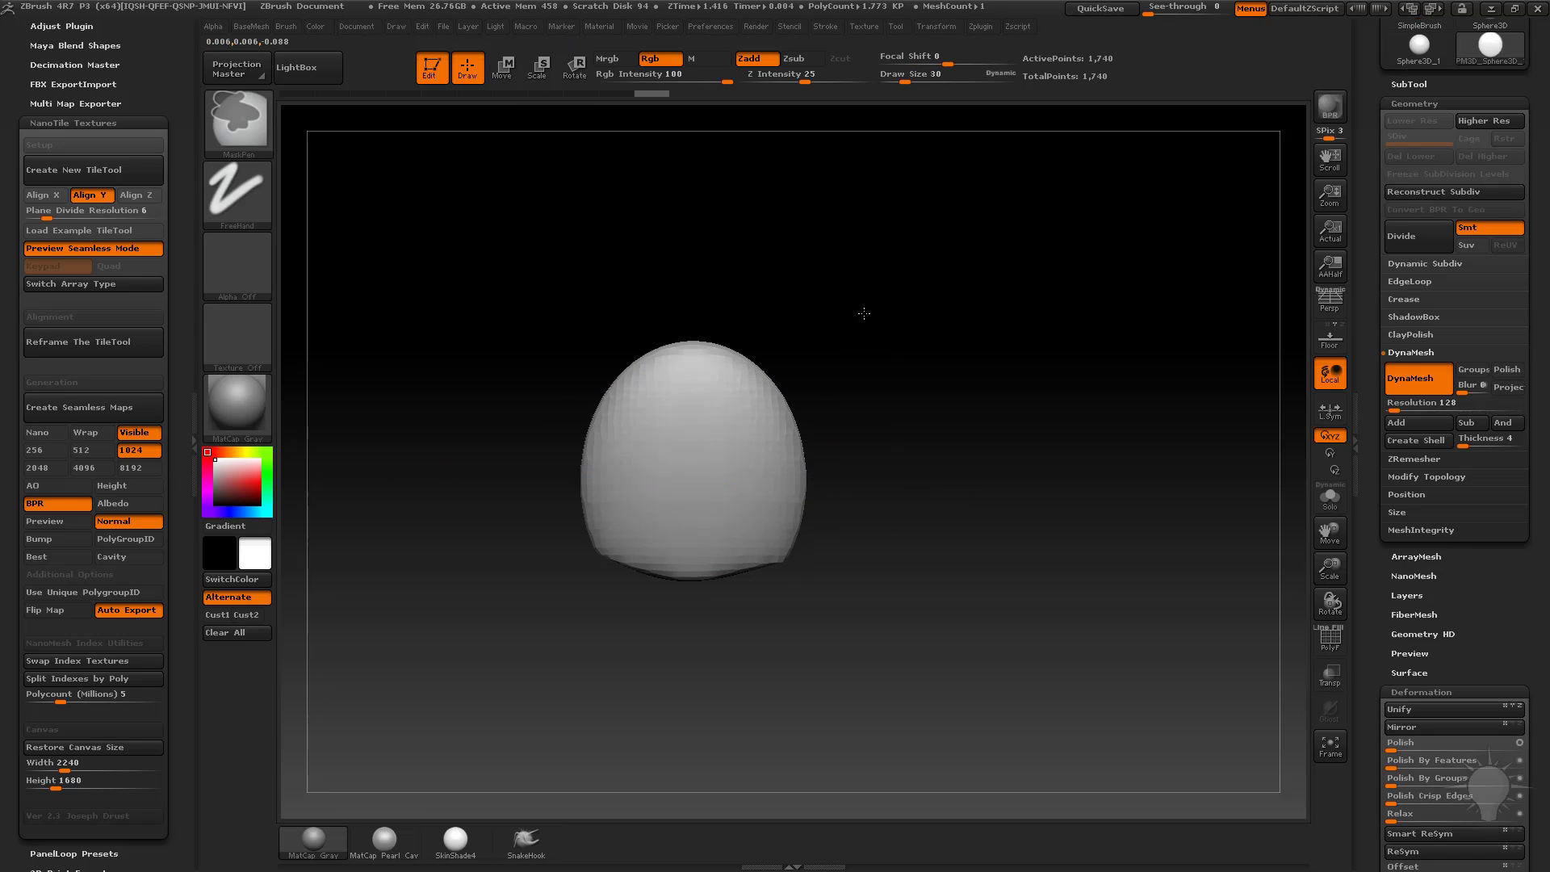
# Step: Pull the top centre of the shape into a point using the Move brush with AccuCurve on and draw size 39
pyautogui.press('b')
pyautogui.press('m')
pyautogui.press('v')
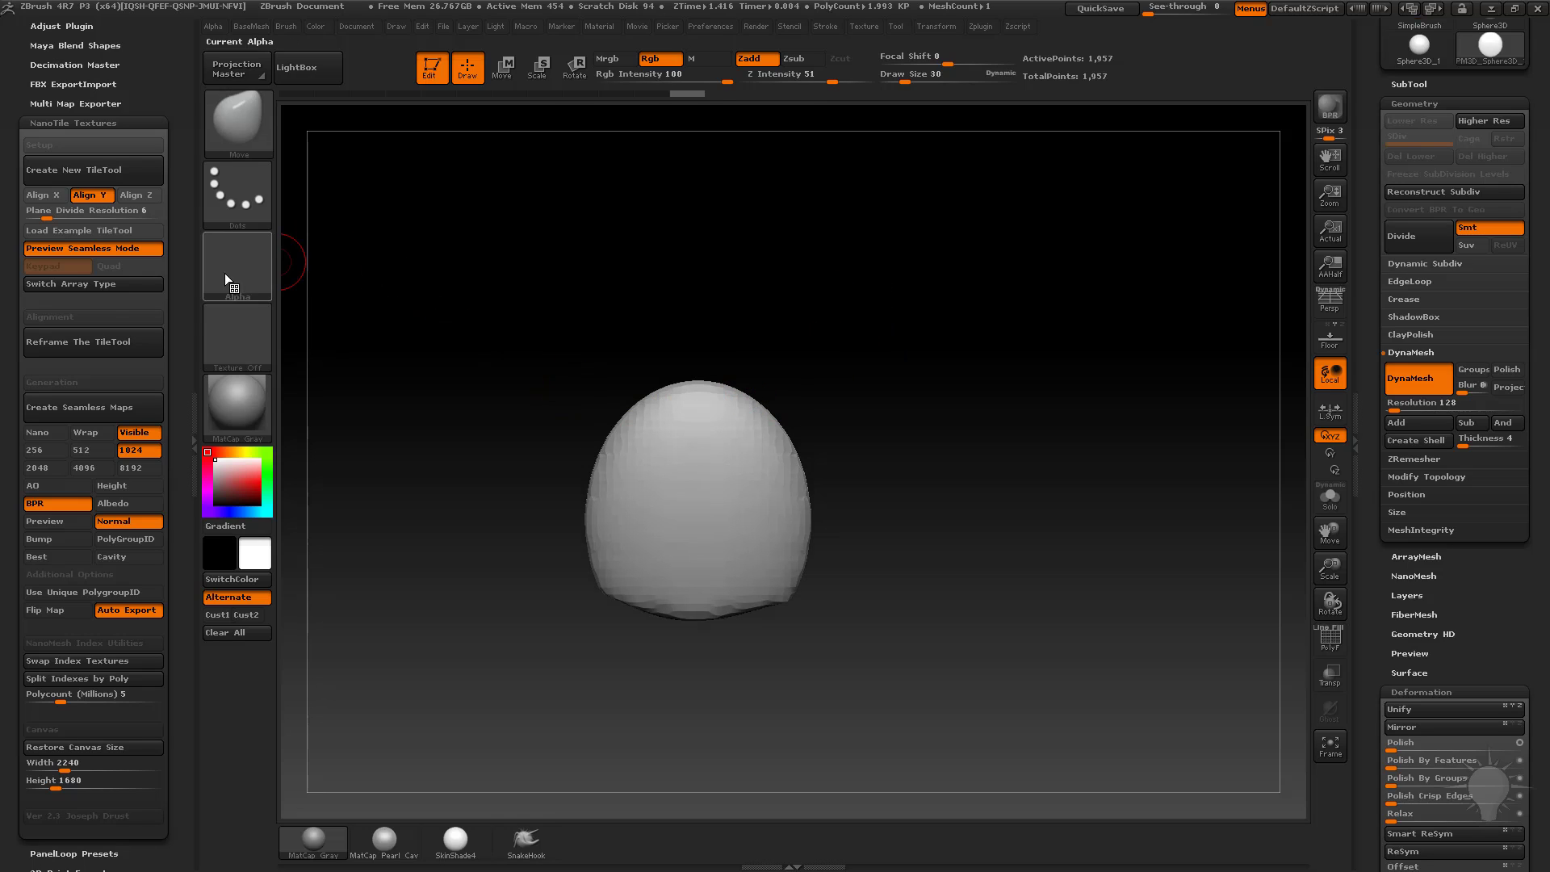
pyautogui.moveTo(163, 71)
pyautogui.mouseDown()
pyautogui.moveTo(193, 132)
pyautogui.moveTo(190, 171)
pyautogui.moveTo(143, 128)
pyautogui.moveTo(144, 90)
pyautogui.mouseUp()
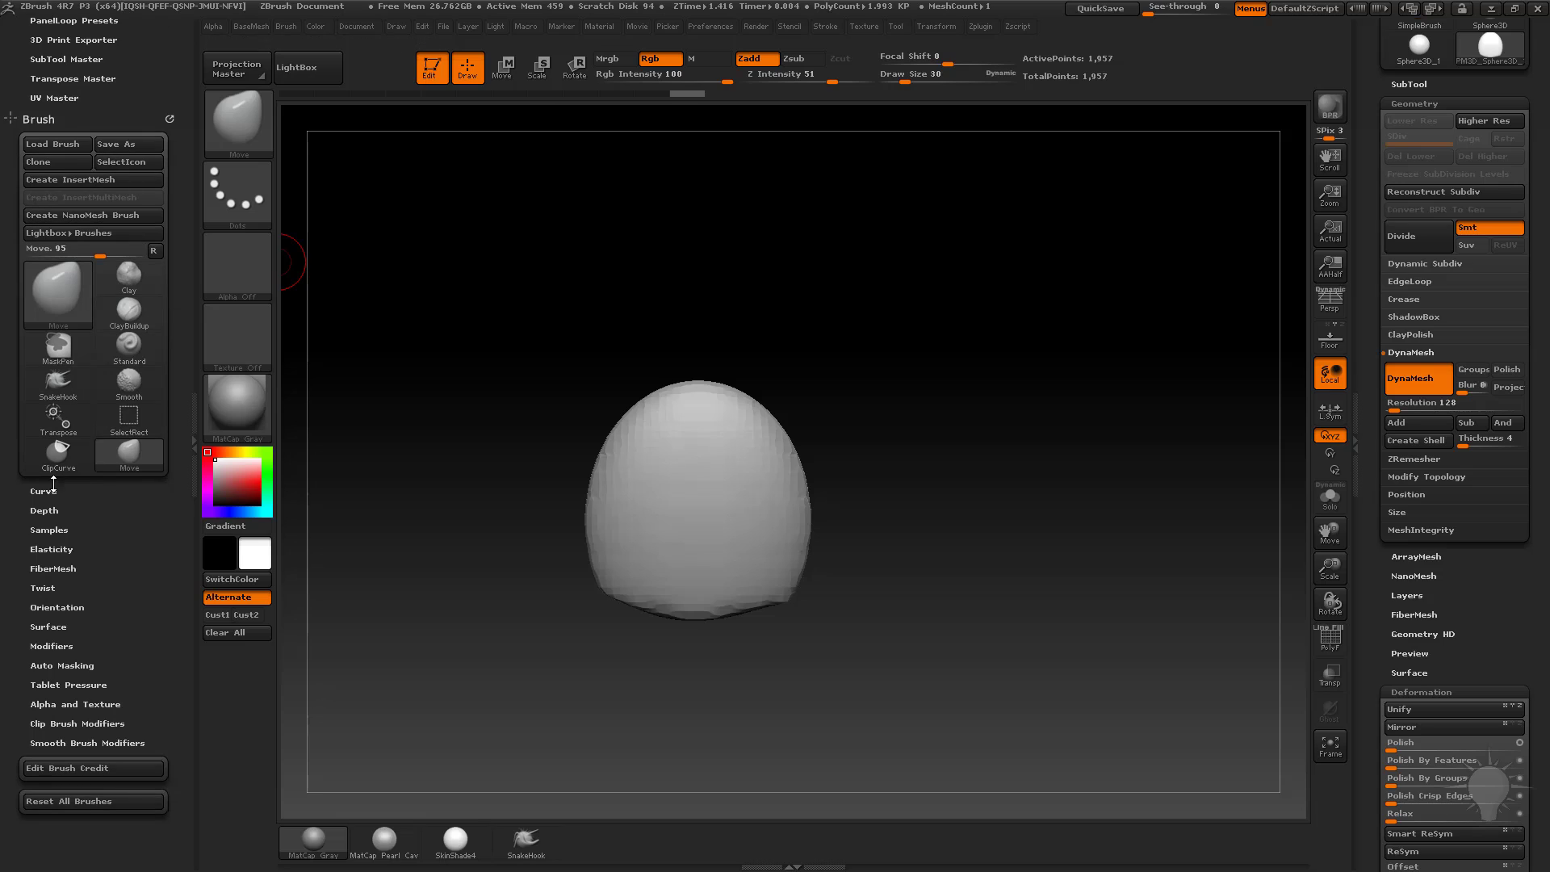
pyautogui.press('shift')
pyautogui.click(44, 492)
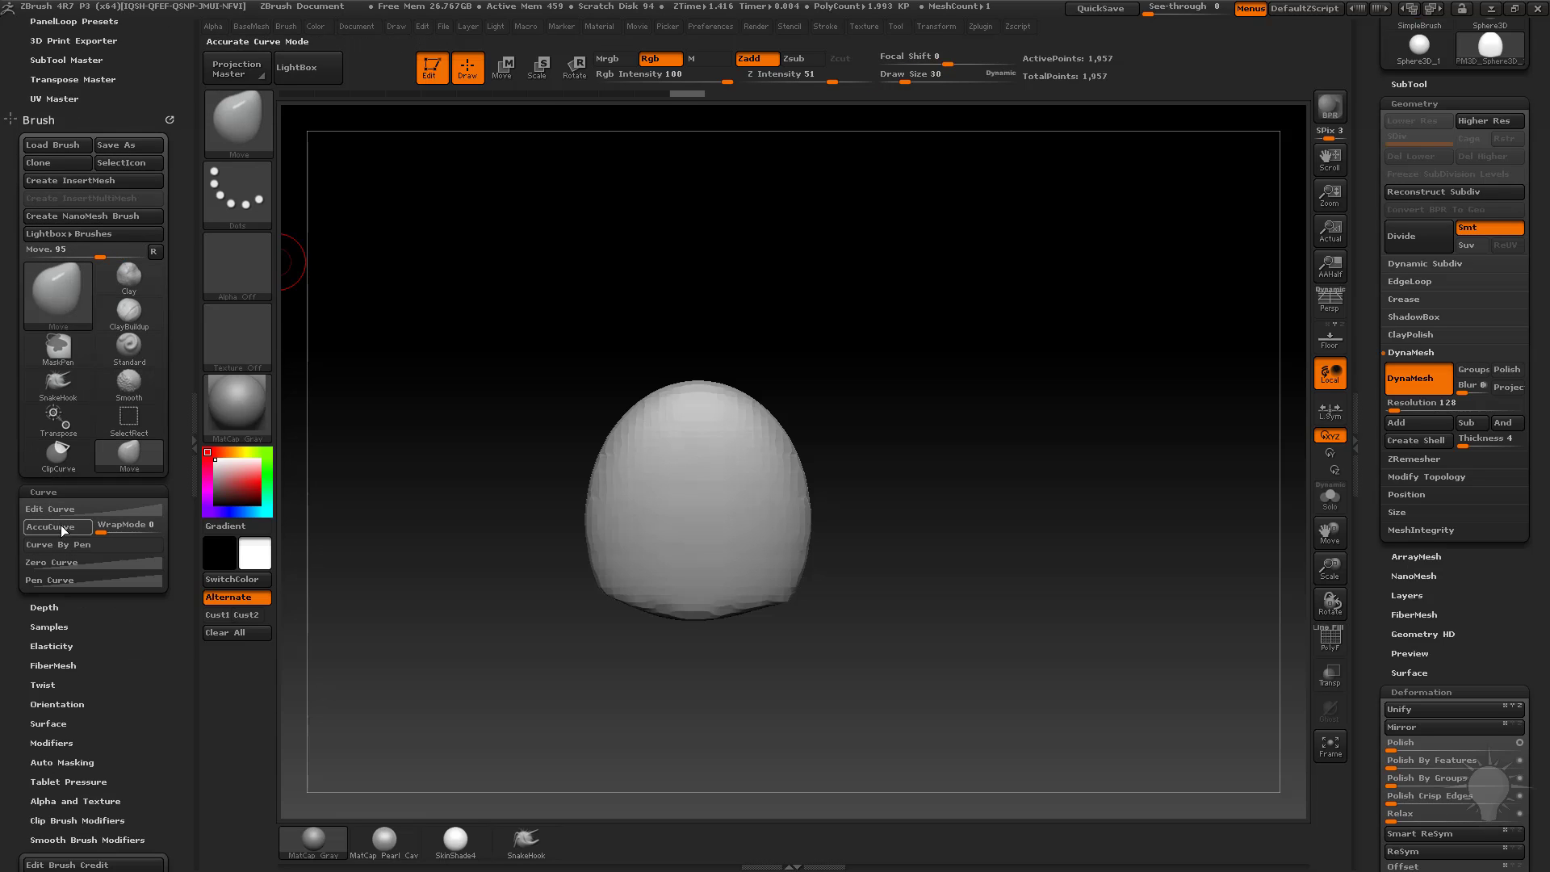
pyautogui.press('s')
pyautogui.moveTo(697, 416); pyautogui.dragTo(701, 413)
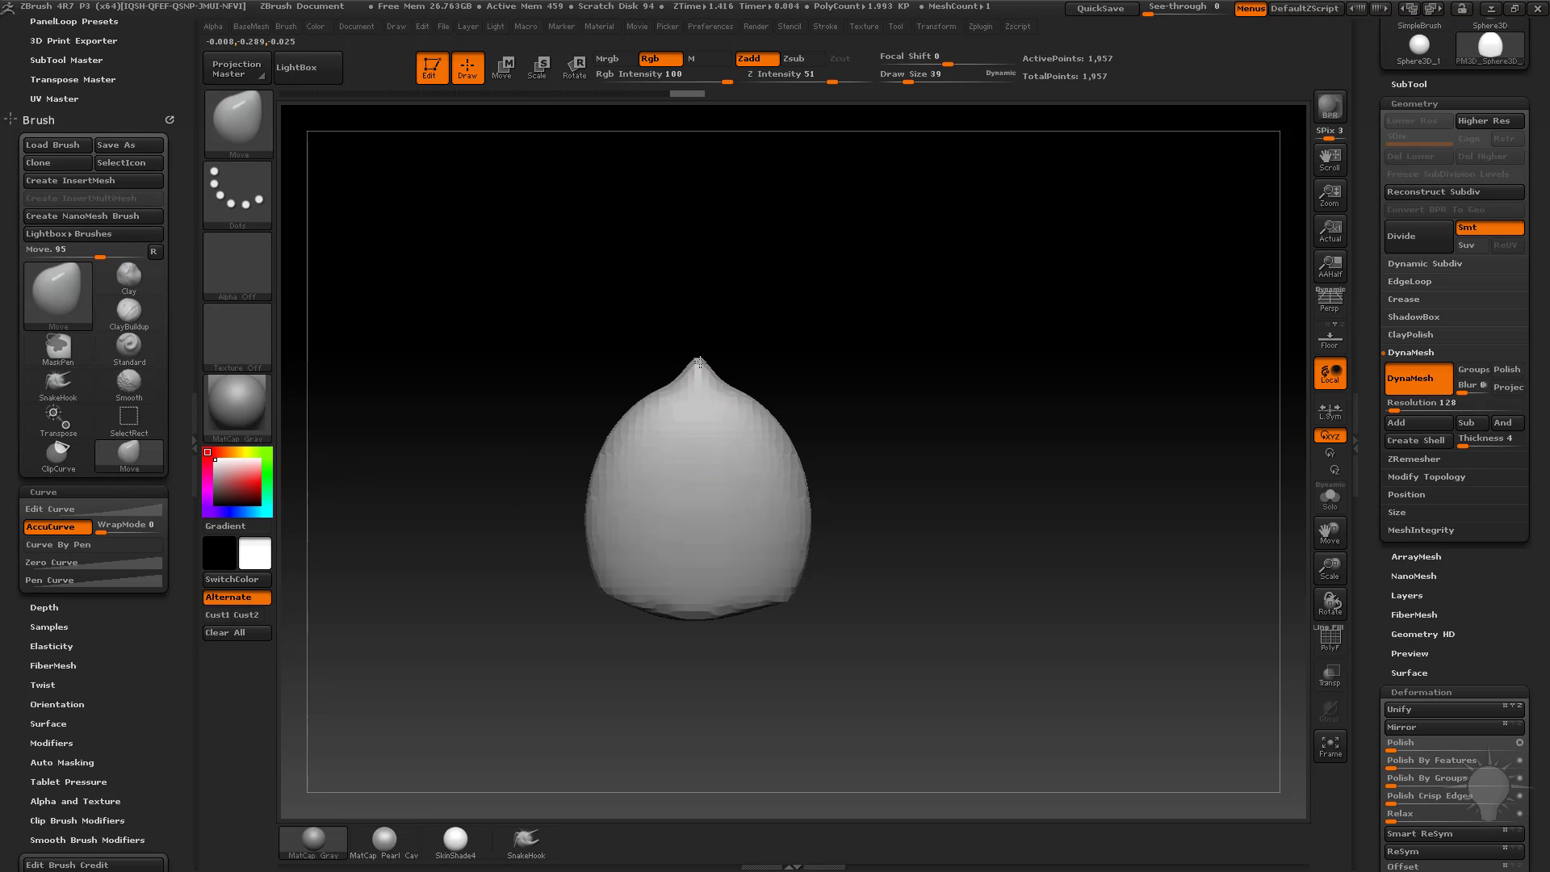
# Step: Shave down the side of the shape from its tip towards the base with an enlarged TrimDynamic brush
pyautogui.moveTo(852, 503)
pyautogui.mouseDown()
pyautogui.moveTo(926, 410)
pyautogui.moveTo(580, 374)
pyautogui.mouseUp()
pyautogui.press('b')
pyautogui.press('t')
pyautogui.press('d')
pyautogui.press('b')
pyautogui.press('t')
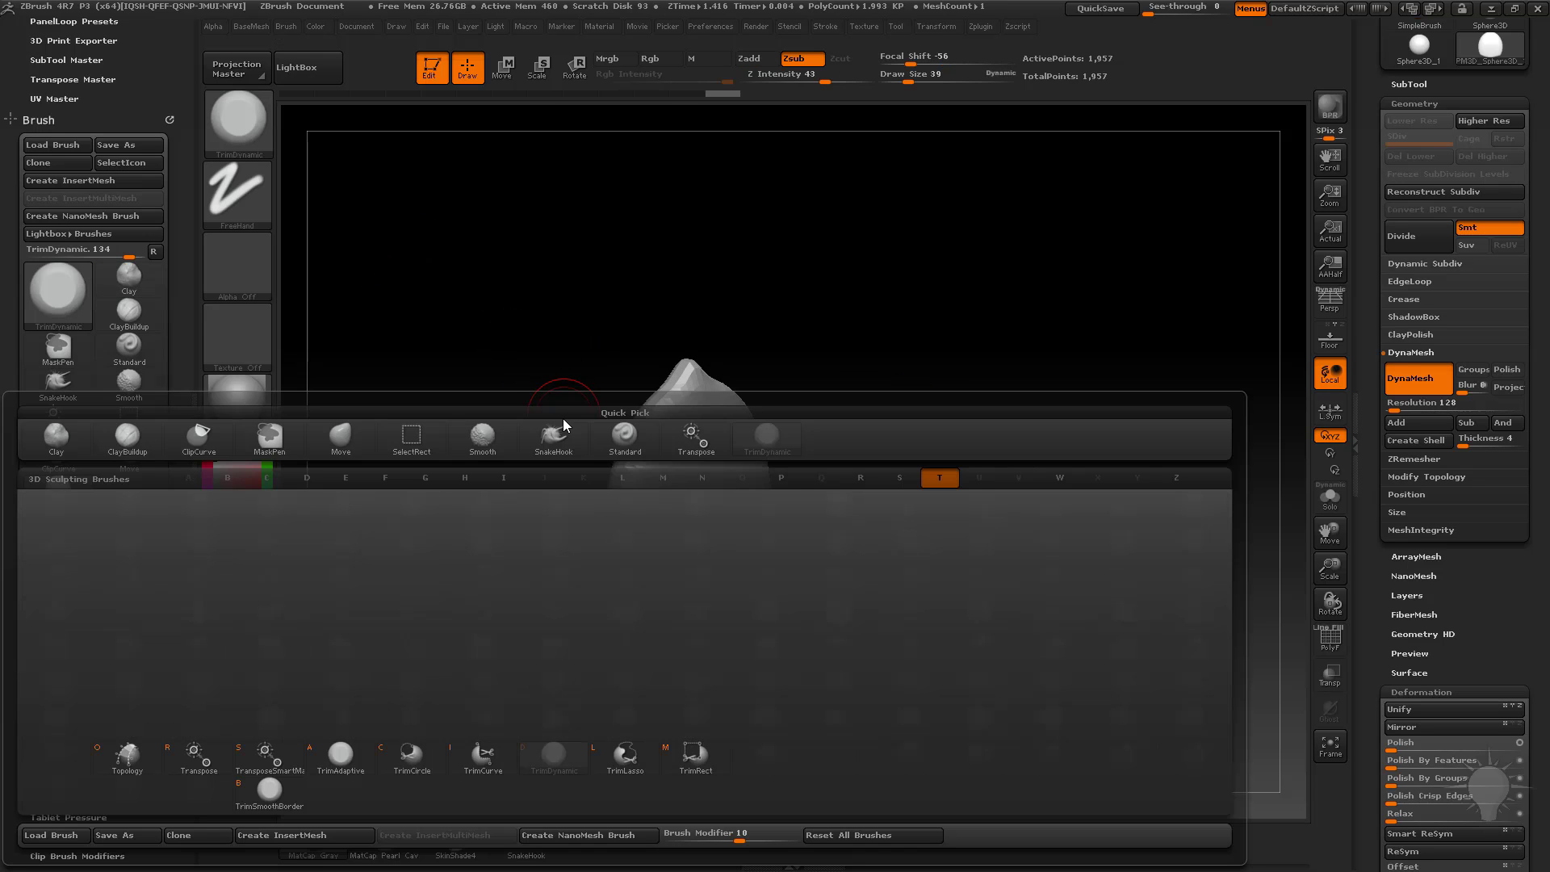
pyautogui.press('d')
pyautogui.press('s')
pyautogui.moveTo(796, 430); pyautogui.dragTo(810, 428)
pyautogui.press('s')
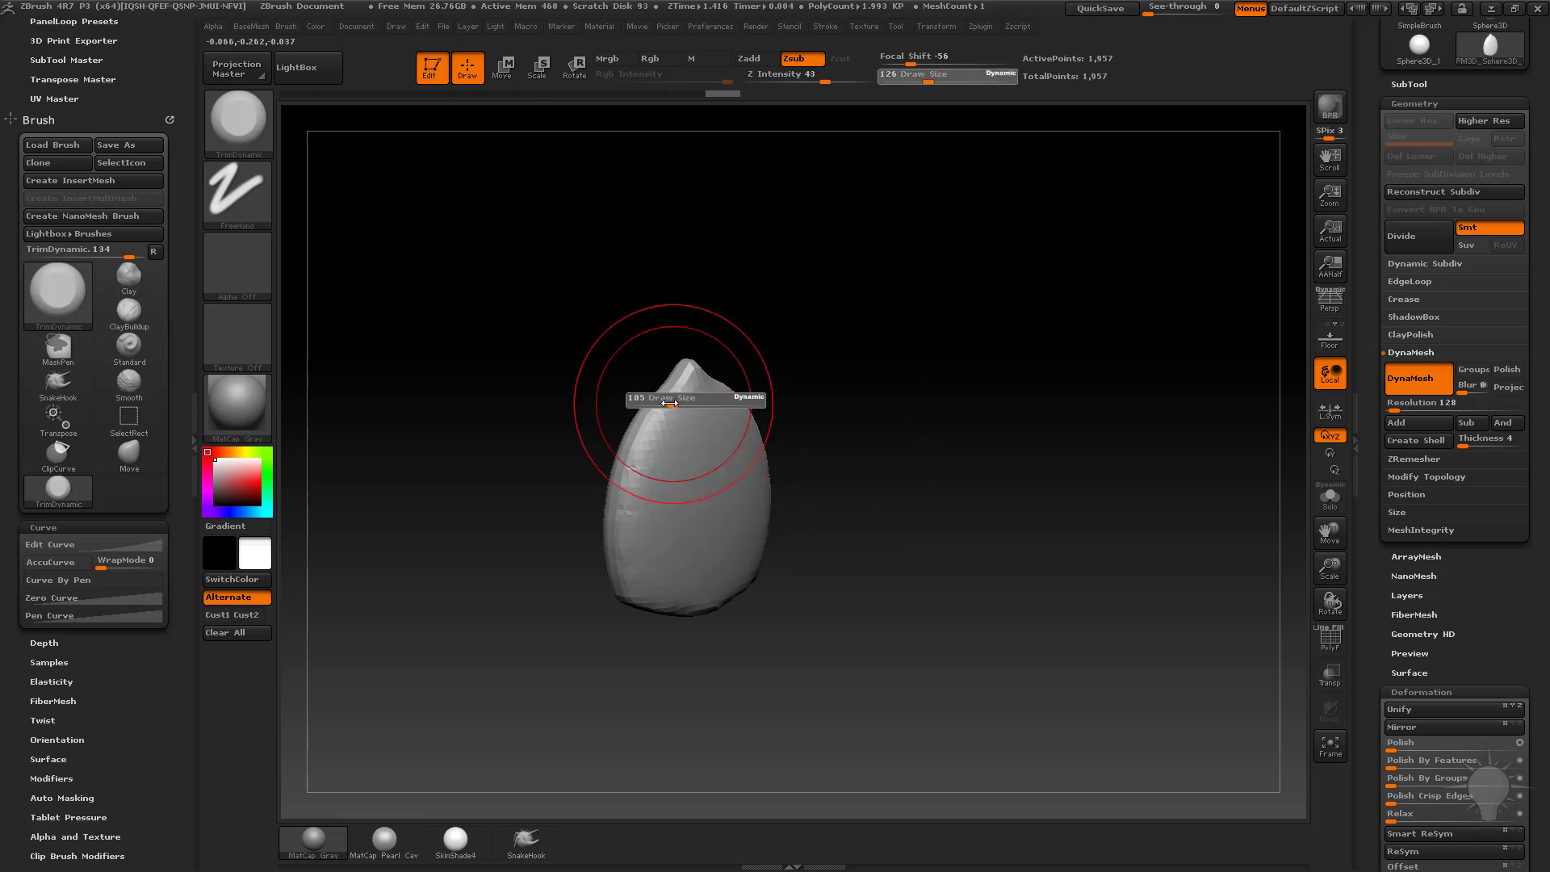
pyautogui.press('s')
pyautogui.moveTo(669, 405)
pyautogui.mouseDown()
pyautogui.moveTo(667, 393)
pyautogui.moveTo(634, 454)
pyautogui.moveTo(620, 543)
pyautogui.mouseUp()
# Step: Trim the rim and lower side of the shape from other angles with TrimDynamic at draw size 62
pyautogui.moveTo(832, 476); pyautogui.dragTo(803, 368)
pyautogui.moveTo(602, 455); pyautogui.dragTo(615, 526)
pyautogui.moveTo(854, 531)
pyautogui.mouseDown()
pyautogui.moveTo(831, 512)
pyautogui.moveTo(841, 494)
pyautogui.mouseUp()
pyautogui.moveTo(640, 489); pyautogui.dragTo(633, 451)
pyautogui.moveTo(880, 373)
pyautogui.mouseDown()
pyautogui.moveTo(885, 394)
pyautogui.moveTo(838, 375)
pyautogui.mouseUp()
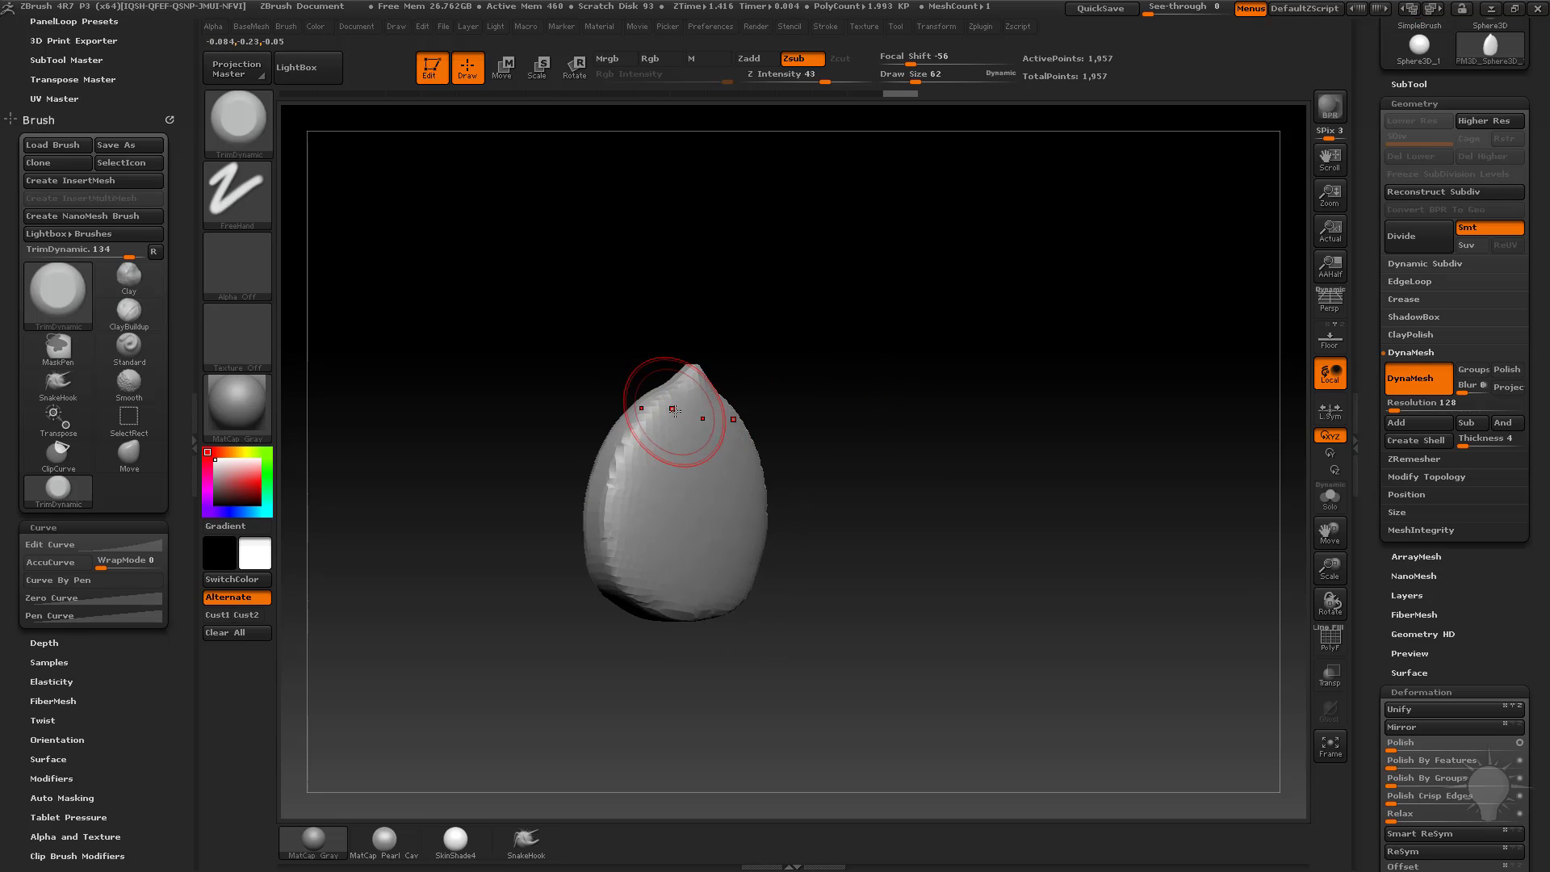
# Step: Refine the bevelled edge between base and tip with TrimDynamic strokes at draw size 37
pyautogui.press('s')
pyautogui.moveTo(701, 410); pyautogui.dragTo(693, 410)
pyautogui.moveTo(611, 525); pyautogui.dragTo(635, 437)
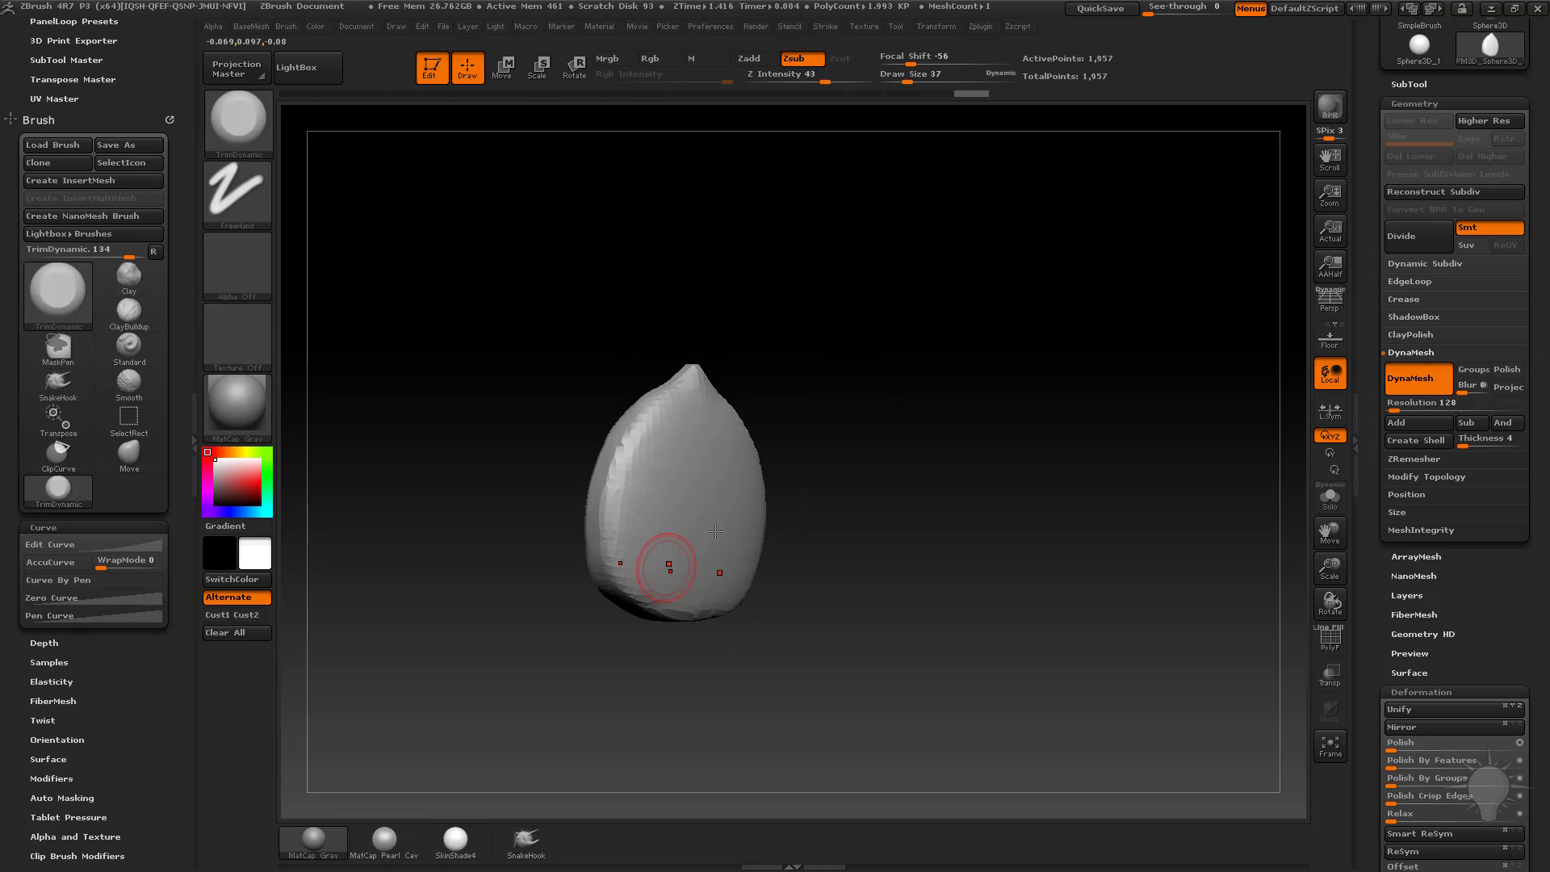
pyautogui.moveTo(829, 454); pyautogui.dragTo(848, 420)
pyautogui.moveTo(618, 525); pyautogui.dragTo(626, 549)
pyautogui.moveTo(899, 416)
pyautogui.keyDown('shift'); pyautogui.mouseDown()
pyautogui.moveTo(911, 430)
pyautogui.moveTo(891, 414)
pyautogui.mouseUp(); pyautogui.keyUp('shift')
# Step: Adjust the silhouette and square off the base corners using the Move brush at draw size 17
pyautogui.press('b')
pyautogui.press('m')
pyautogui.press('v')
pyautogui.press('s')
pyautogui.moveTo(769, 550); pyautogui.dragTo(766, 551)
pyautogui.press('s')
pyautogui.keyDown('alt'); pyautogui.moveTo(898, 441); pyautogui.dragTo(918, 486); pyautogui.keyUp('alt')
pyautogui.moveTo(930, 464)
pyautogui.keyDown('alt'); pyautogui.mouseDown()
pyautogui.moveTo(947, 493)
pyautogui.moveTo(927, 461)
pyautogui.moveTo(957, 474)
pyautogui.mouseUp(); pyautogui.keyUp('alt')
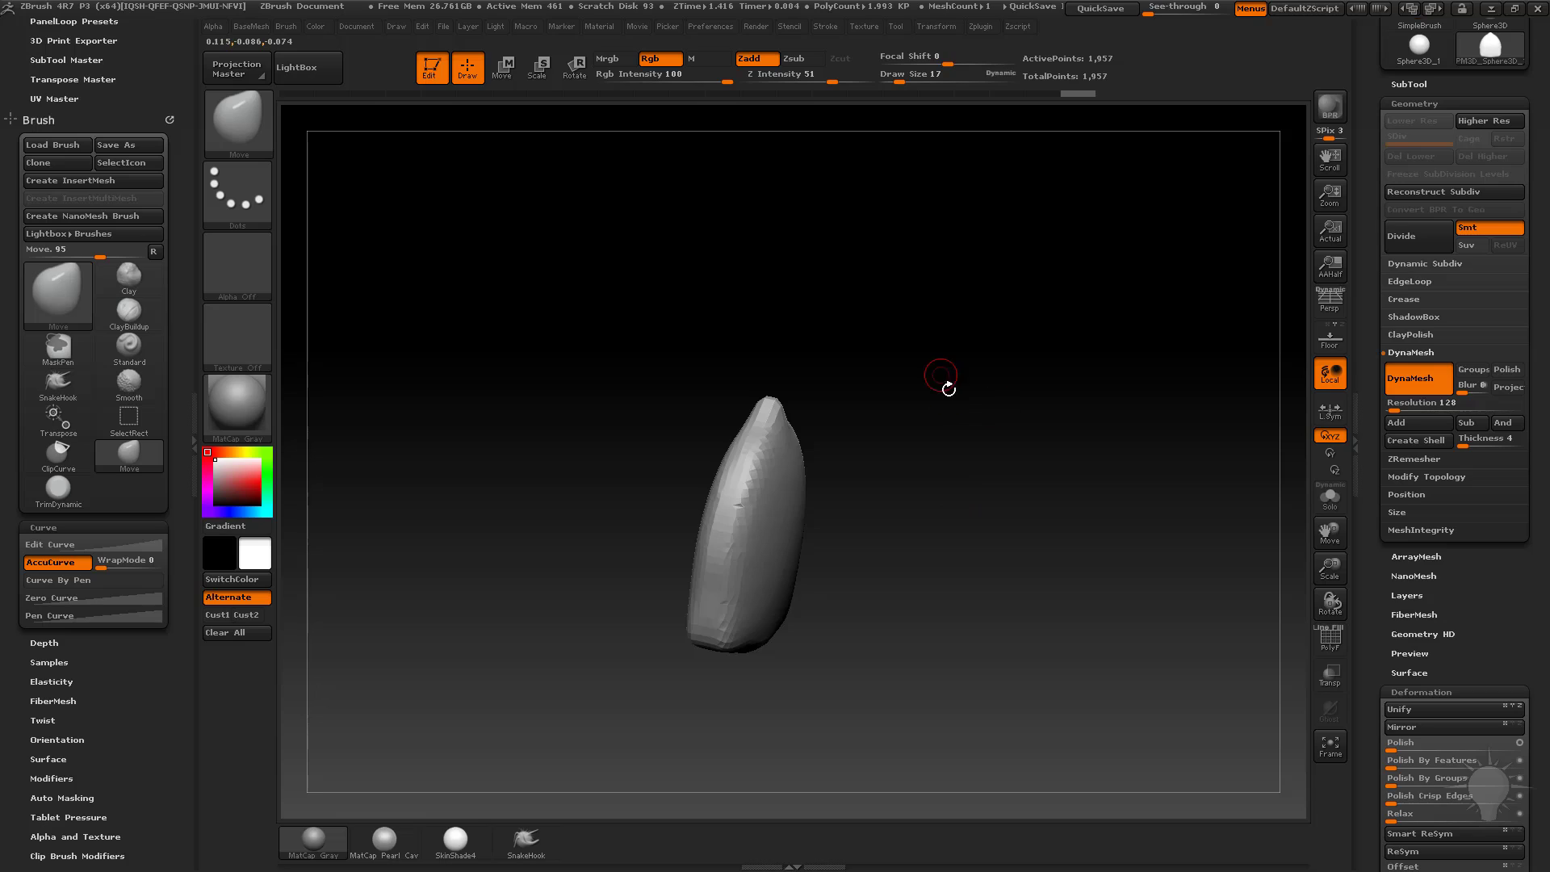
pyautogui.keyDown('shift'); pyautogui.moveTo(949, 389); pyautogui.dragTo(889, 443); pyautogui.keyUp('shift')
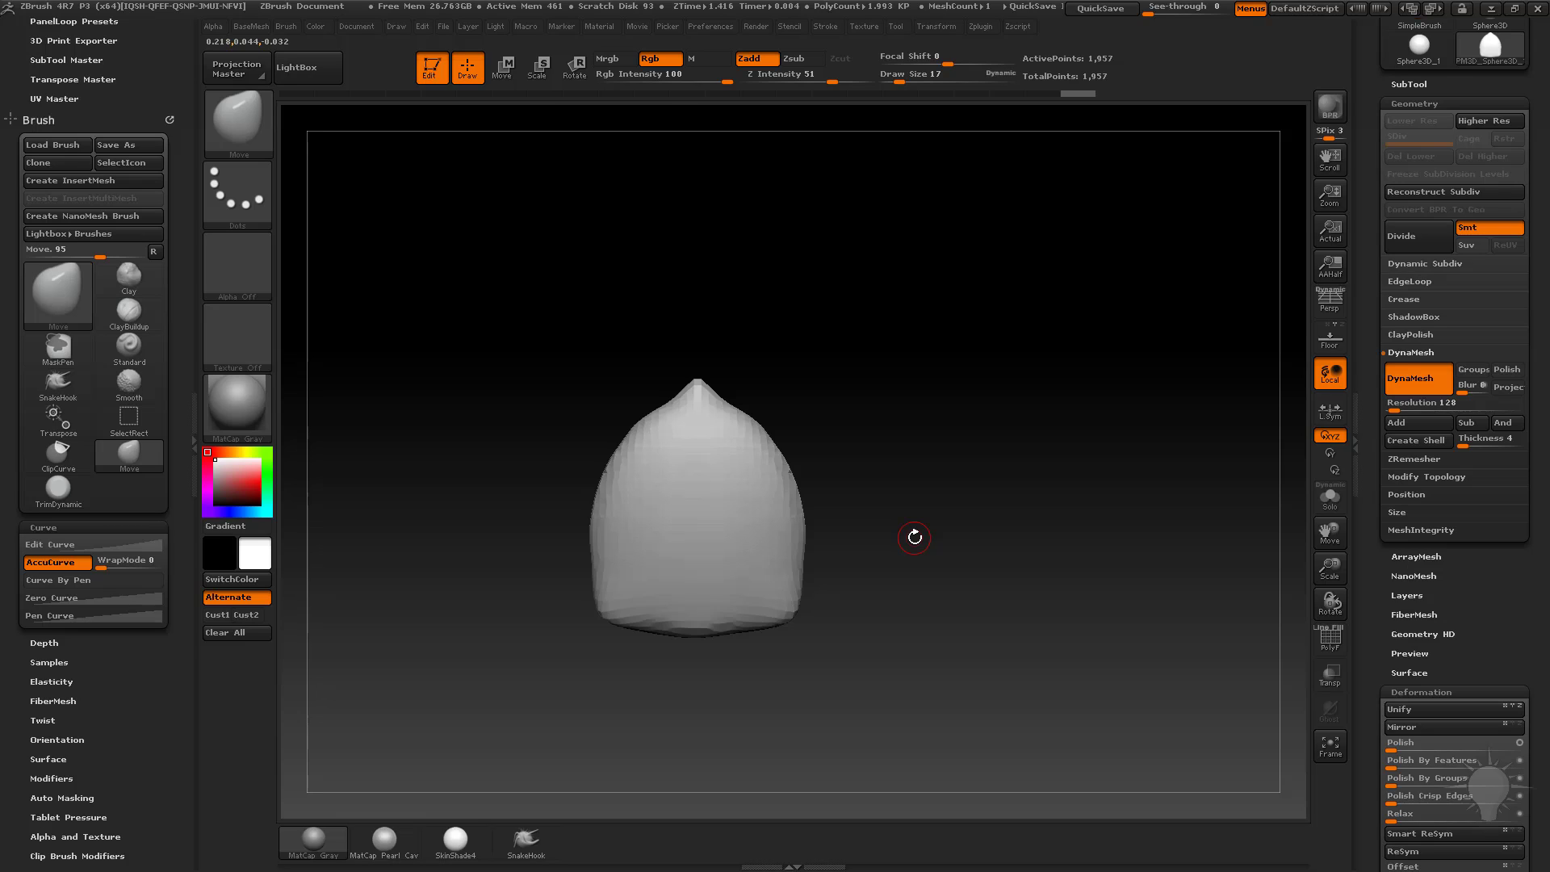
pyautogui.keyDown('alt'); pyautogui.moveTo(934, 375); pyautogui.dragTo(974, 364); pyautogui.keyUp('alt')
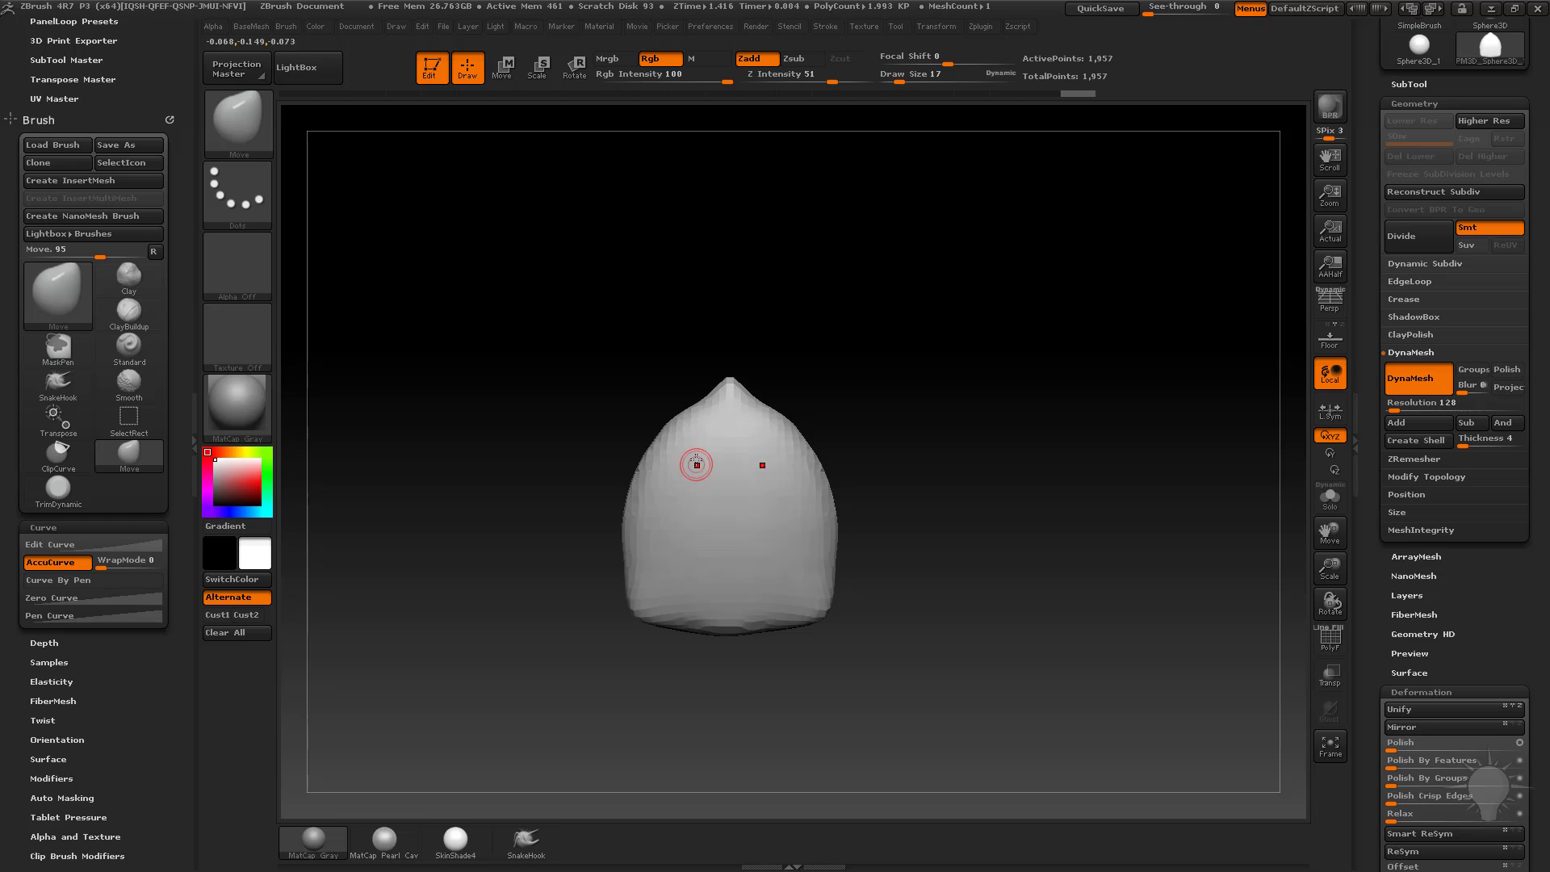
pyautogui.moveTo(823, 345); pyautogui.dragTo(703, 484)
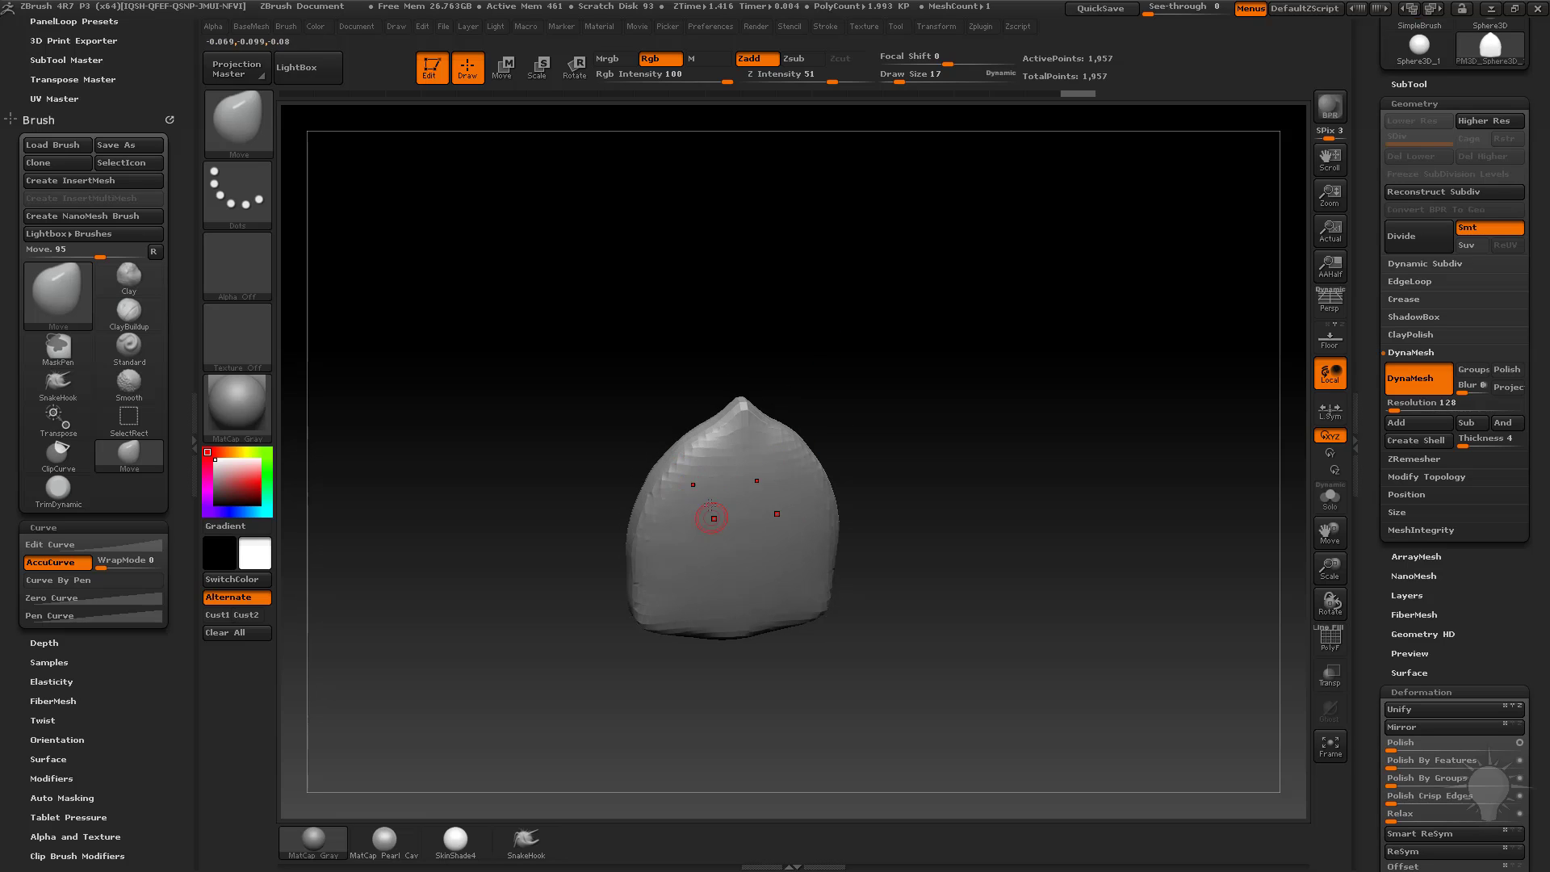
pyautogui.moveTo(827, 394)
pyautogui.mouseDown()
pyautogui.moveTo(840, 478)
pyautogui.moveTo(883, 537)
pyautogui.mouseUp()
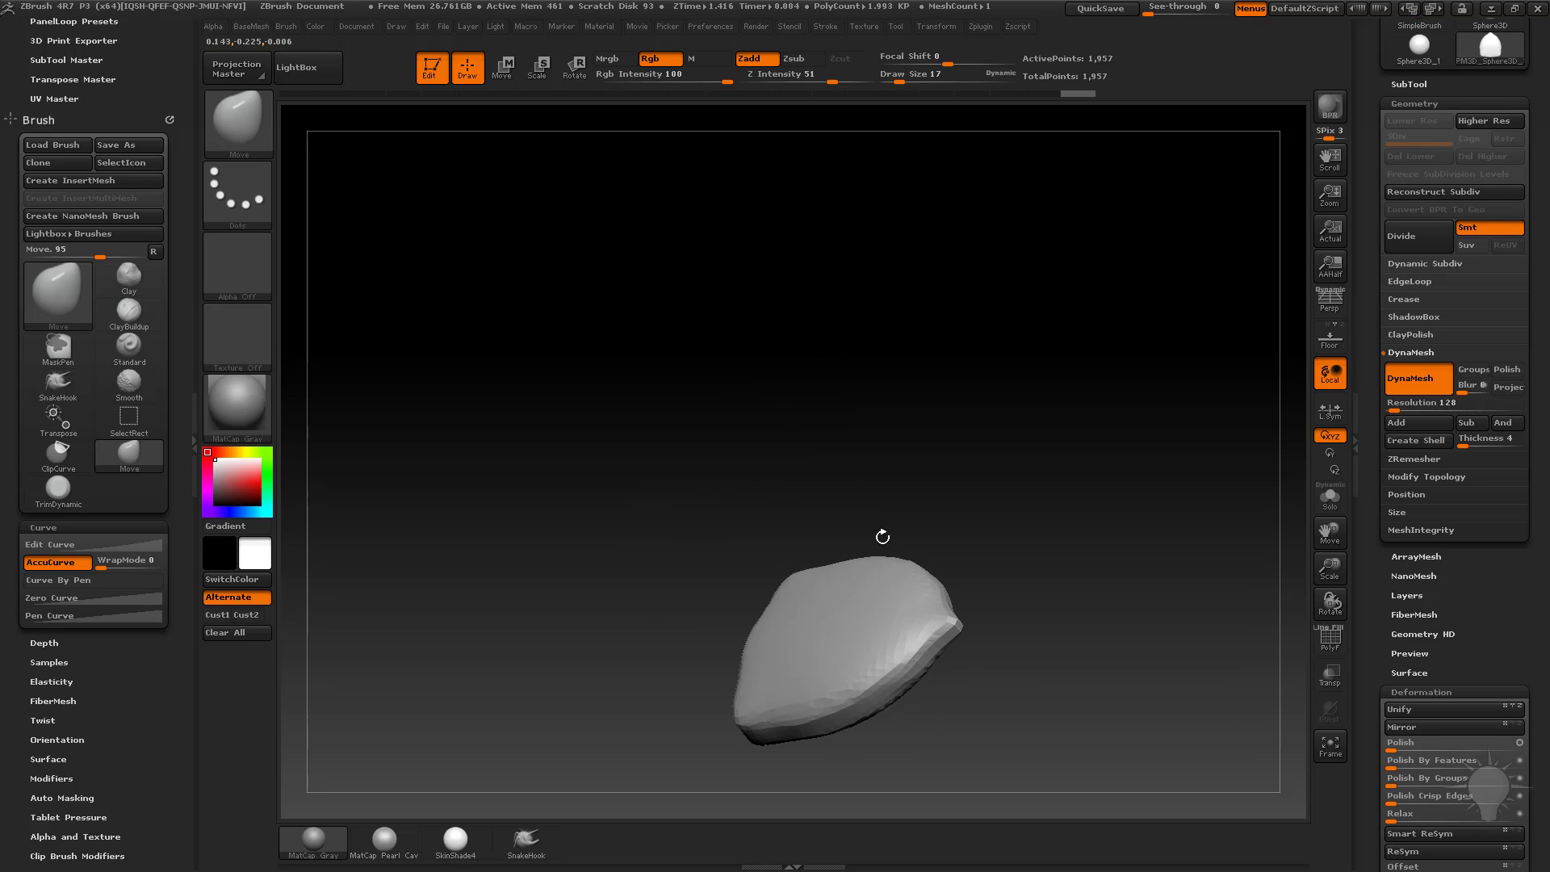
pyautogui.moveTo(957, 407)
pyautogui.mouseDown()
pyautogui.moveTo(918, 370)
pyautogui.moveTo(907, 391)
pyautogui.moveTo(911, 352)
pyautogui.mouseUp()
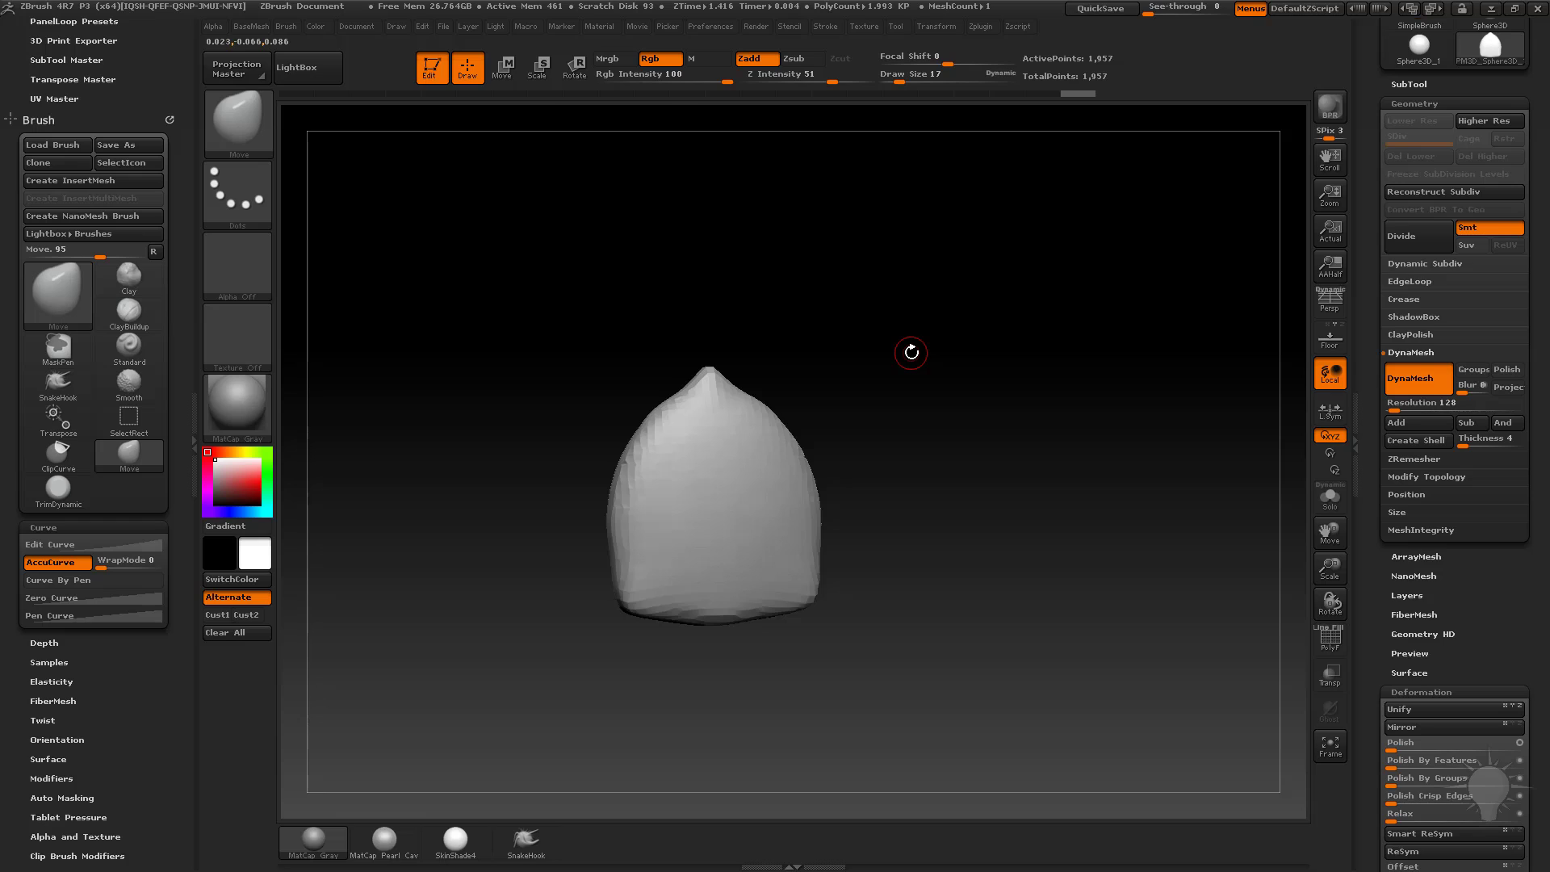
pyautogui.moveTo(1009, 370)
pyautogui.mouseDown()
pyautogui.moveTo(1053, 401)
pyautogui.moveTo(972, 386)
pyautogui.moveTo(1117, 404)
pyautogui.moveTo(972, 412)
pyautogui.mouseUp()
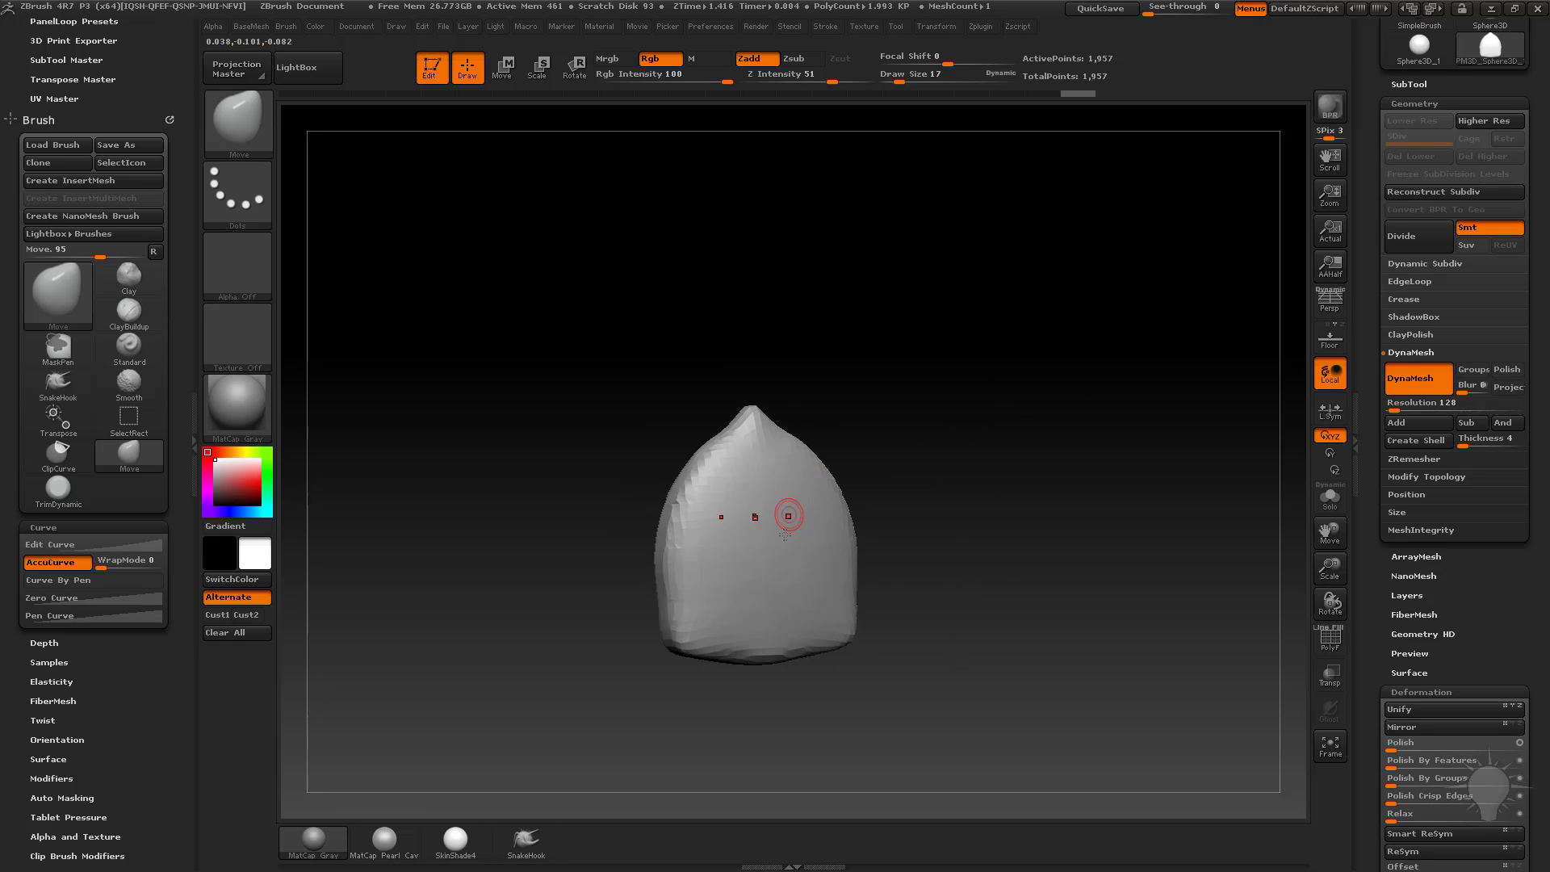
pyautogui.moveTo(946, 469); pyautogui.dragTo(834, 420)
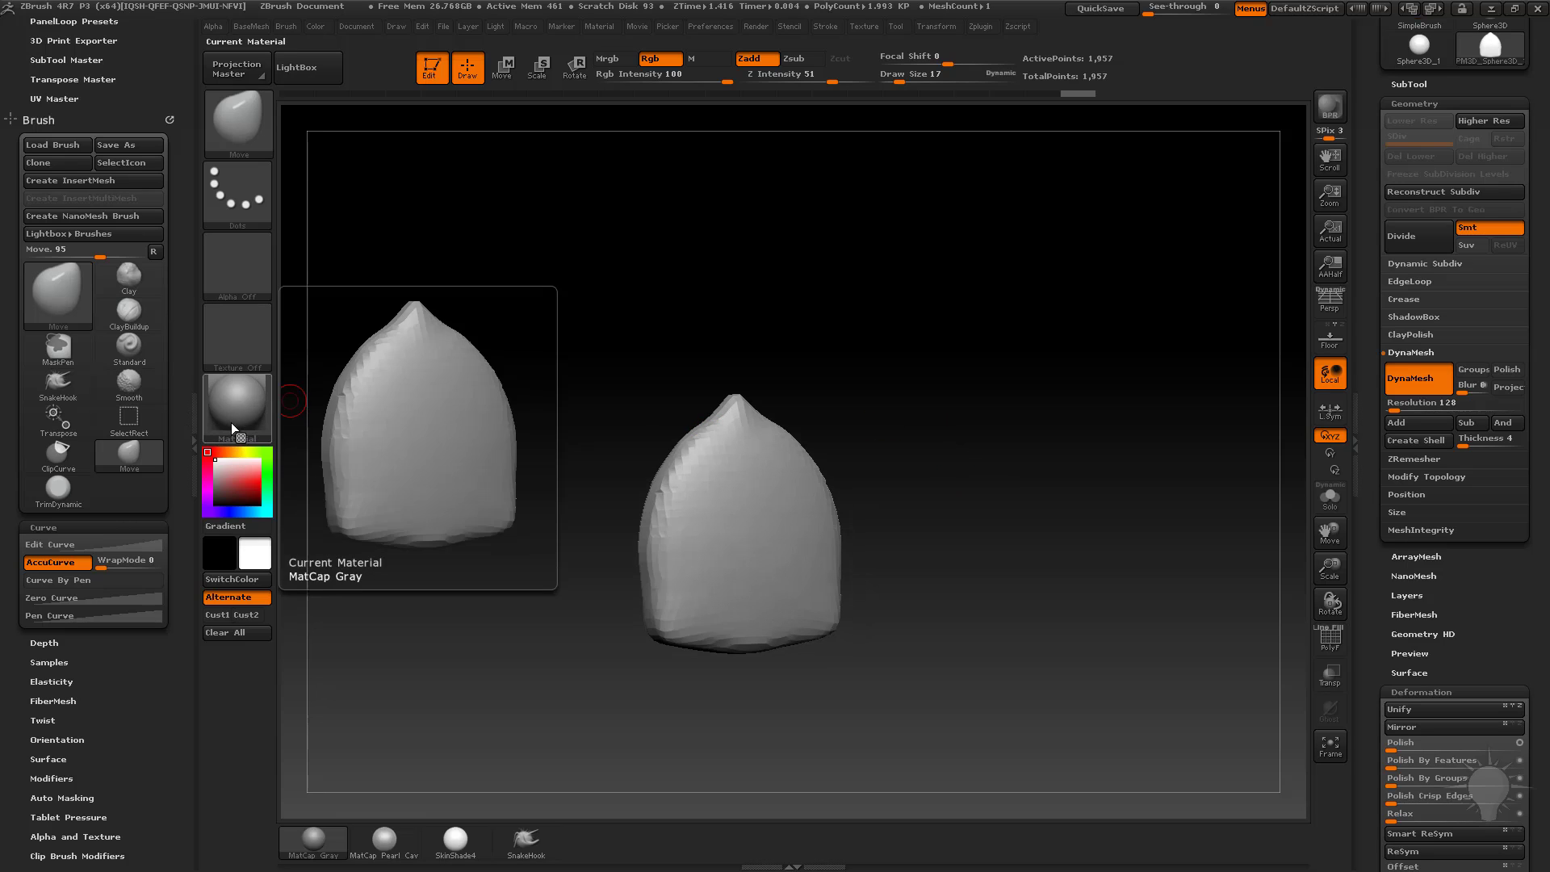
# Step: Fill the whole piece with a dark brown colour, RGB 116, 86, 40
pyautogui.click(233, 453)
pyautogui.click(259, 482)
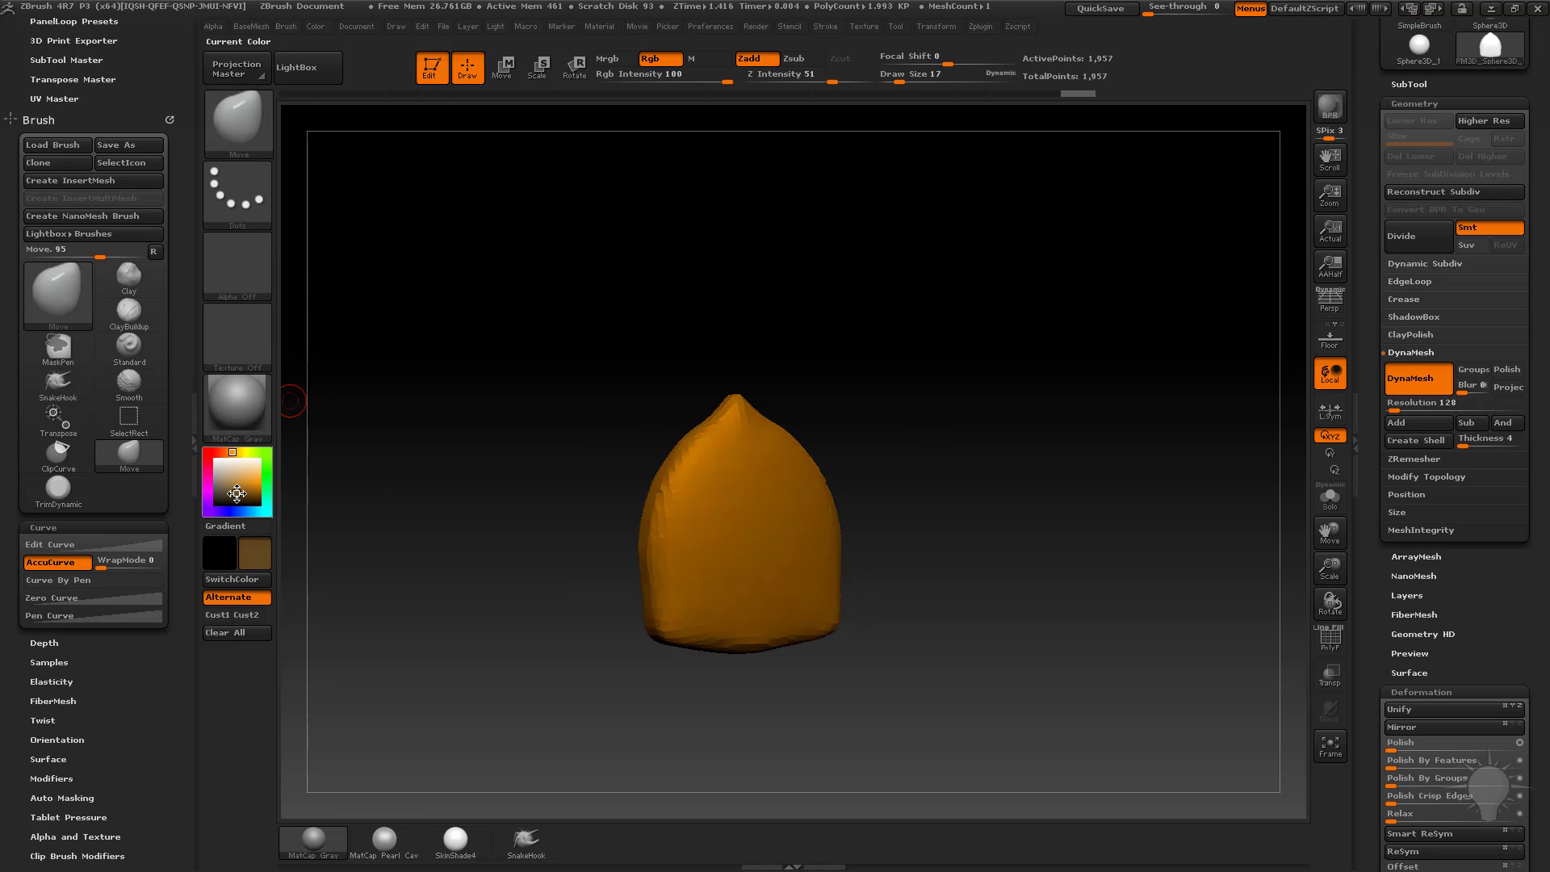
pyautogui.click(237, 492)
pyautogui.click(318, 27)
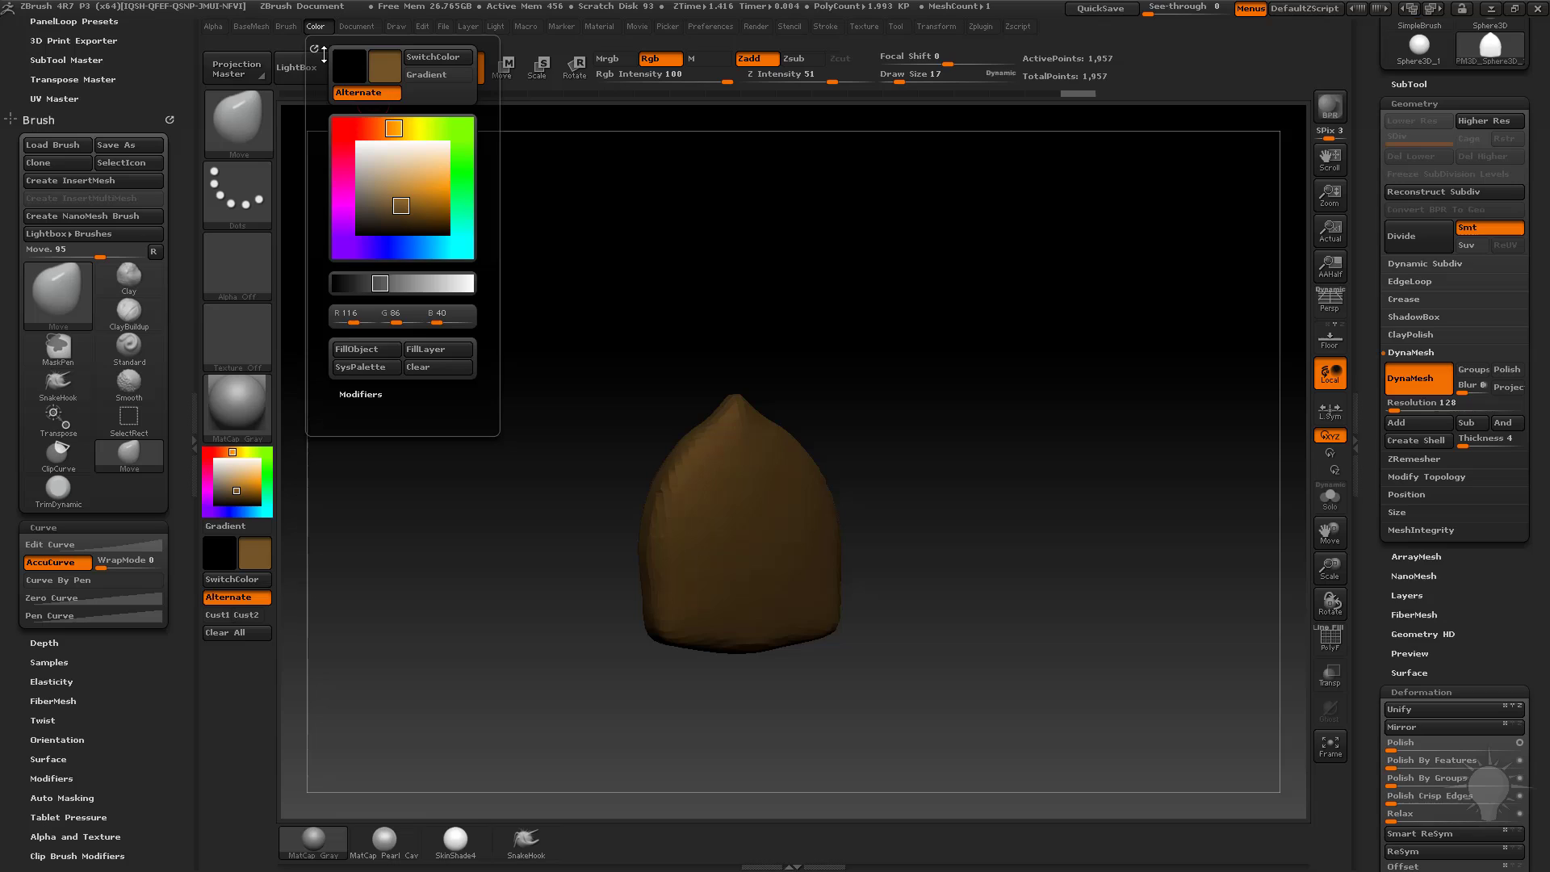
pyautogui.click(372, 353)
pyautogui.click(316, 27)
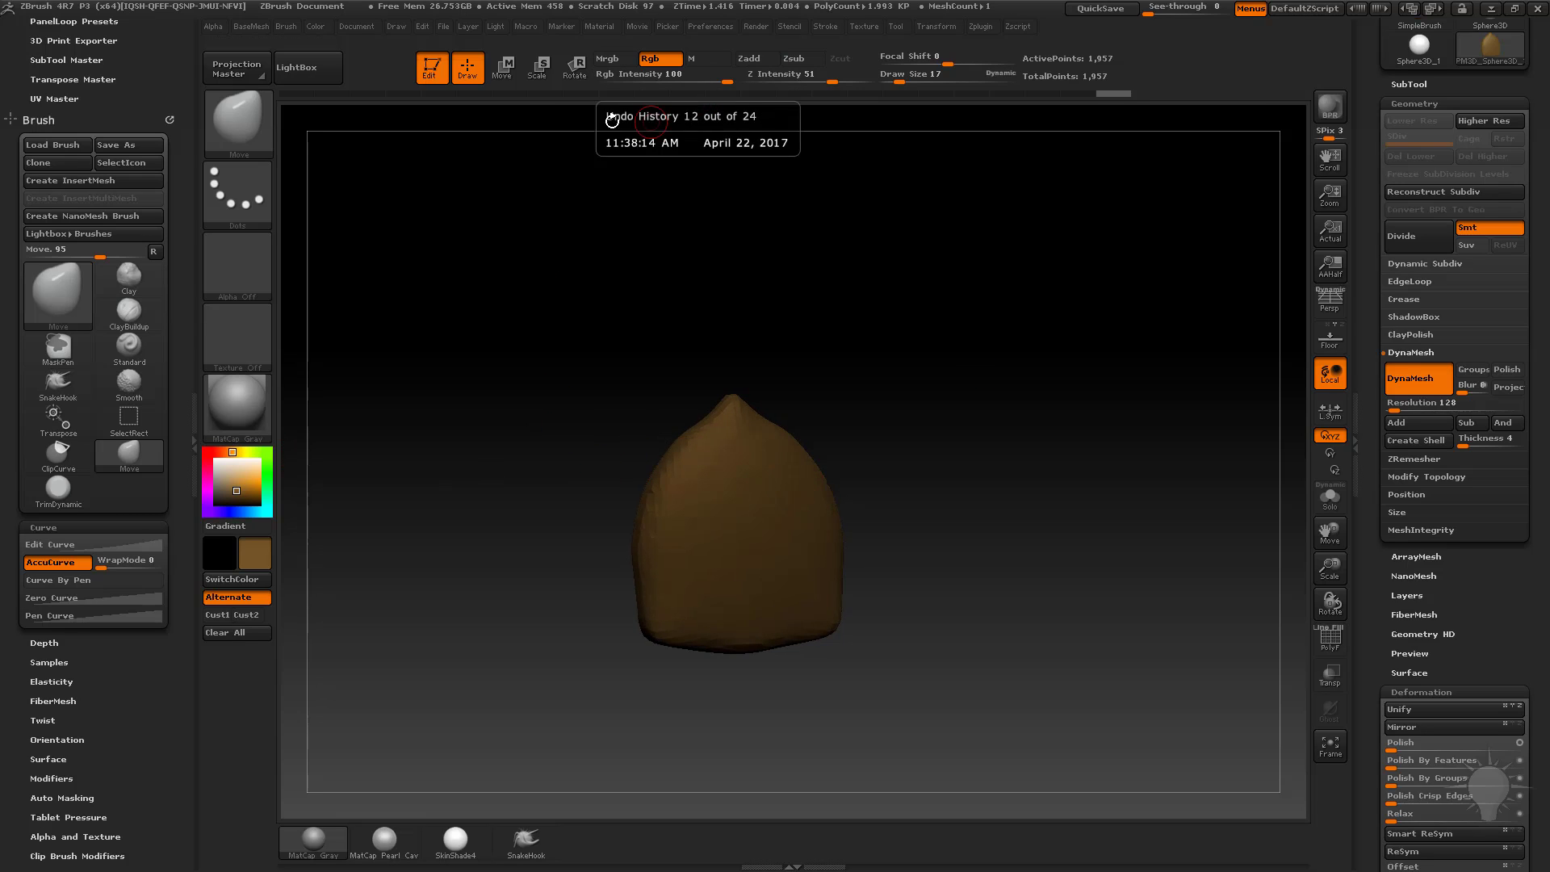
# Step: Paint a brighter orange band across the piece's base with the Standard brush, Rgb on and Zadd off, at draw size 59
pyautogui.press('b')
pyautogui.press('s')
pyautogui.press('t')
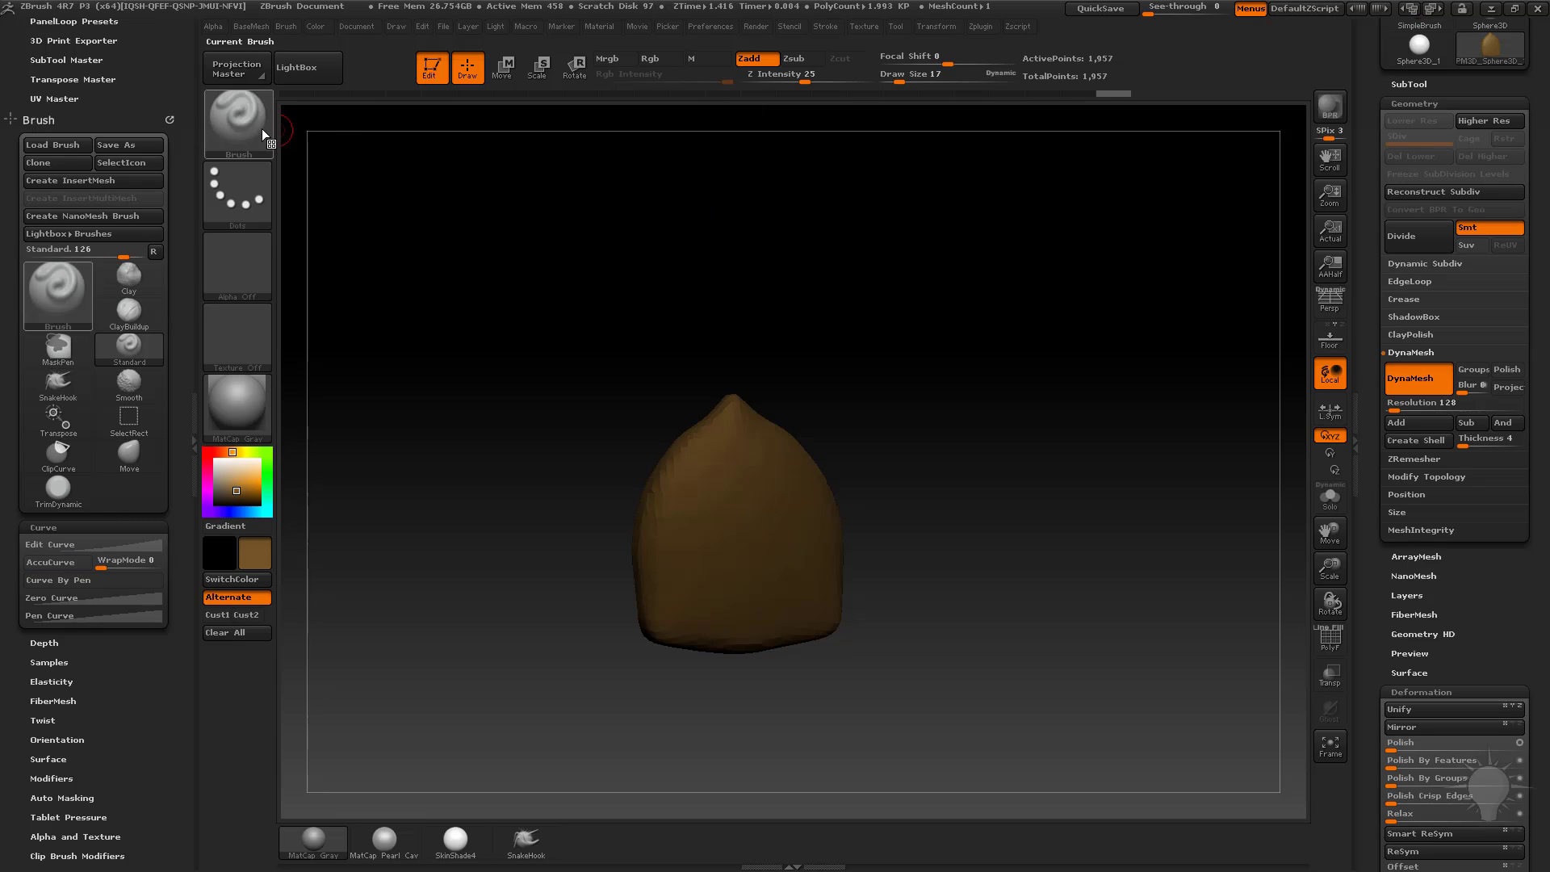
pyautogui.click(662, 60)
pyautogui.click(755, 63)
pyautogui.moveTo(848, 351)
pyautogui.mouseDown()
pyautogui.moveTo(828, 340)
pyautogui.moveTo(841, 335)
pyautogui.mouseUp()
pyautogui.click(250, 484)
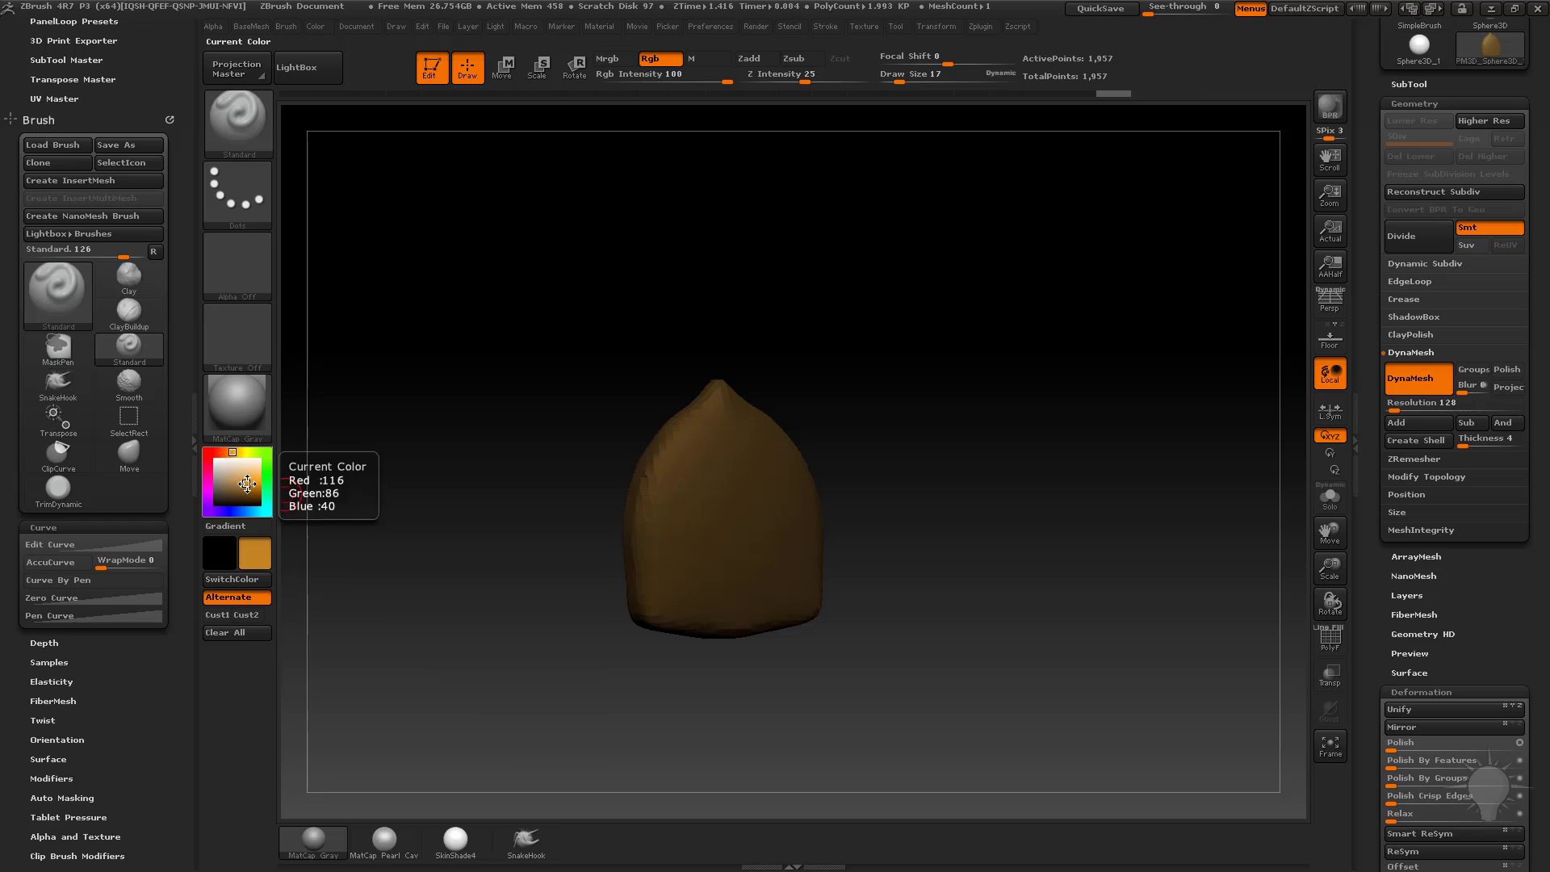
pyautogui.press('s')
pyautogui.moveTo(693, 557); pyautogui.dragTo(795, 596)
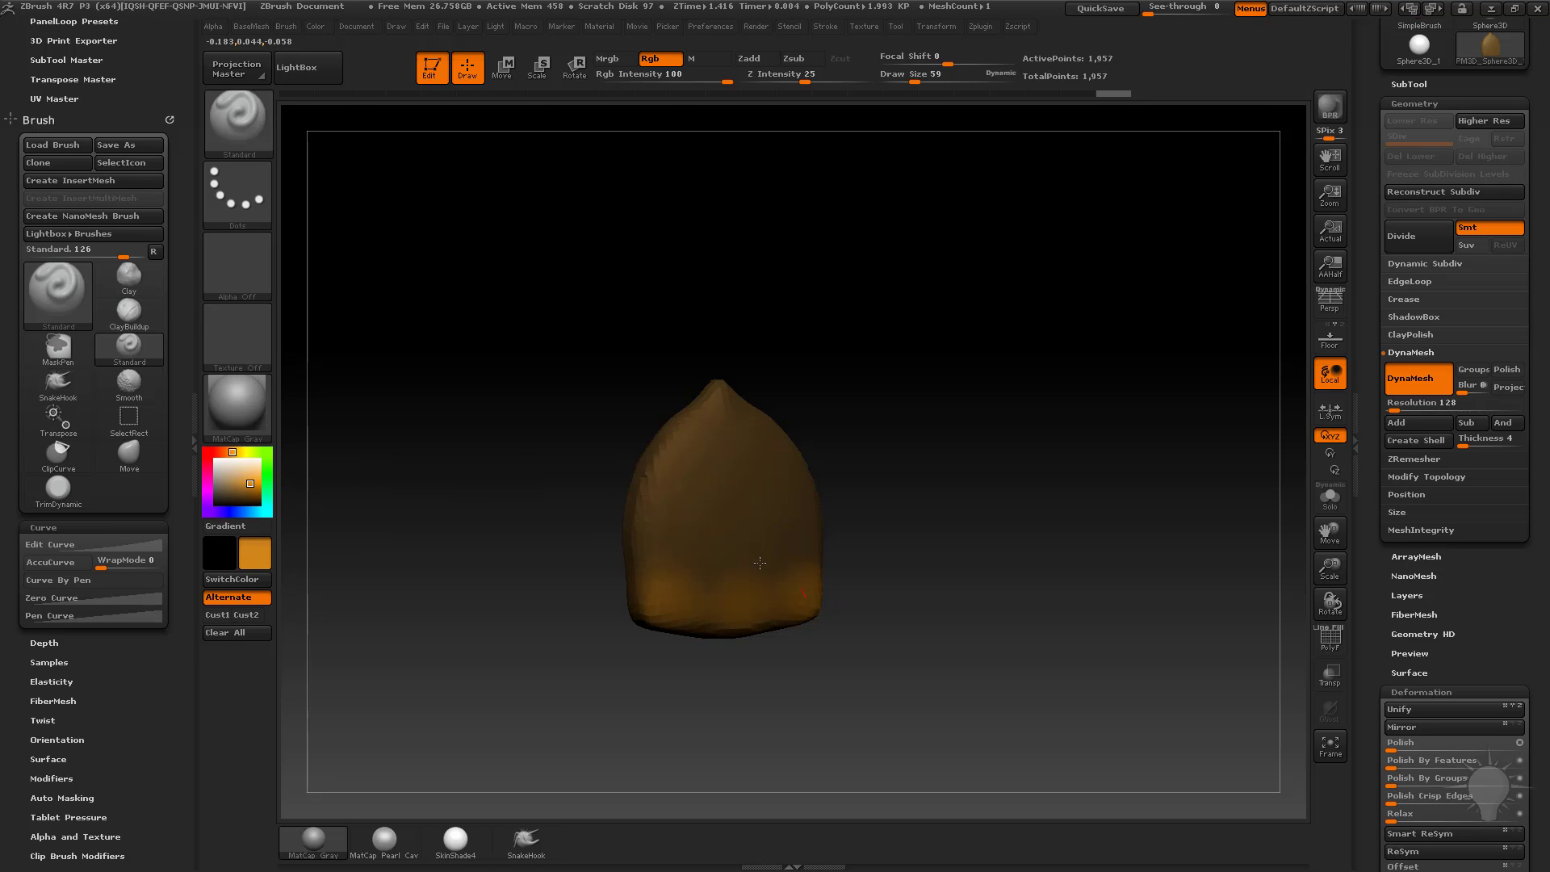
# Step: Extend the orange paint around the sides and opposite face of the base
pyautogui.moveTo(929, 541)
pyautogui.mouseDown()
pyautogui.moveTo(993, 519)
pyautogui.moveTo(952, 513)
pyautogui.mouseUp()
pyautogui.moveTo(793, 580); pyautogui.dragTo(722, 562)
pyautogui.moveTo(864, 549); pyautogui.dragTo(925, 529)
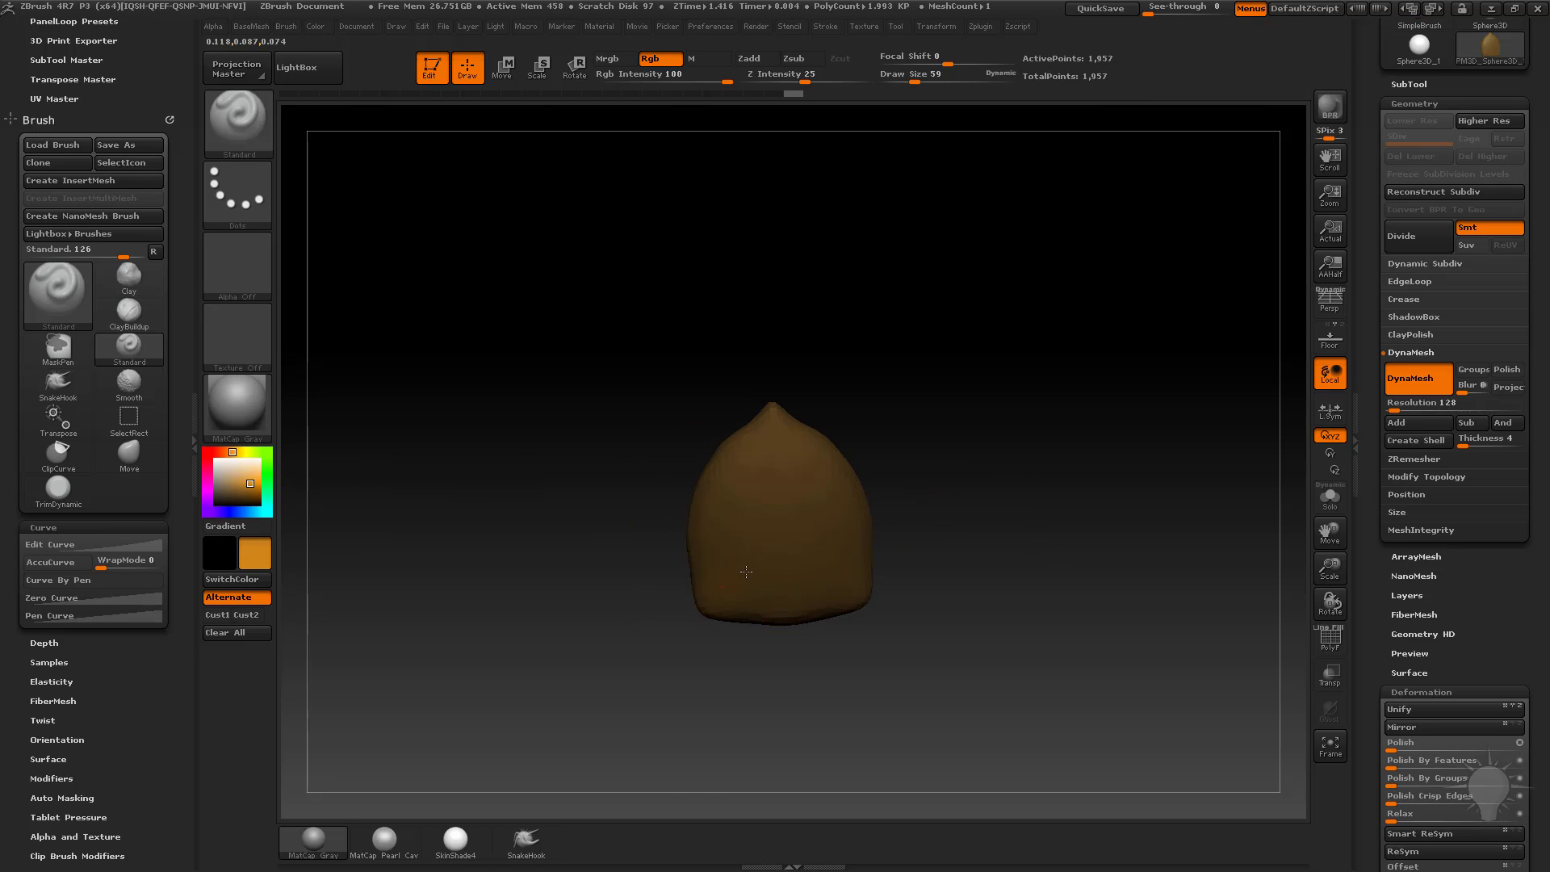
pyautogui.moveTo(741, 585)
pyautogui.mouseDown()
pyautogui.moveTo(751, 562)
pyautogui.moveTo(788, 551)
pyautogui.mouseUp()
pyautogui.moveTo(912, 521); pyautogui.dragTo(1001, 503)
# Step: Blend the orange into the brown with the Smooth brush limited to Rgb, with Zadd off
pyautogui.press('shift')
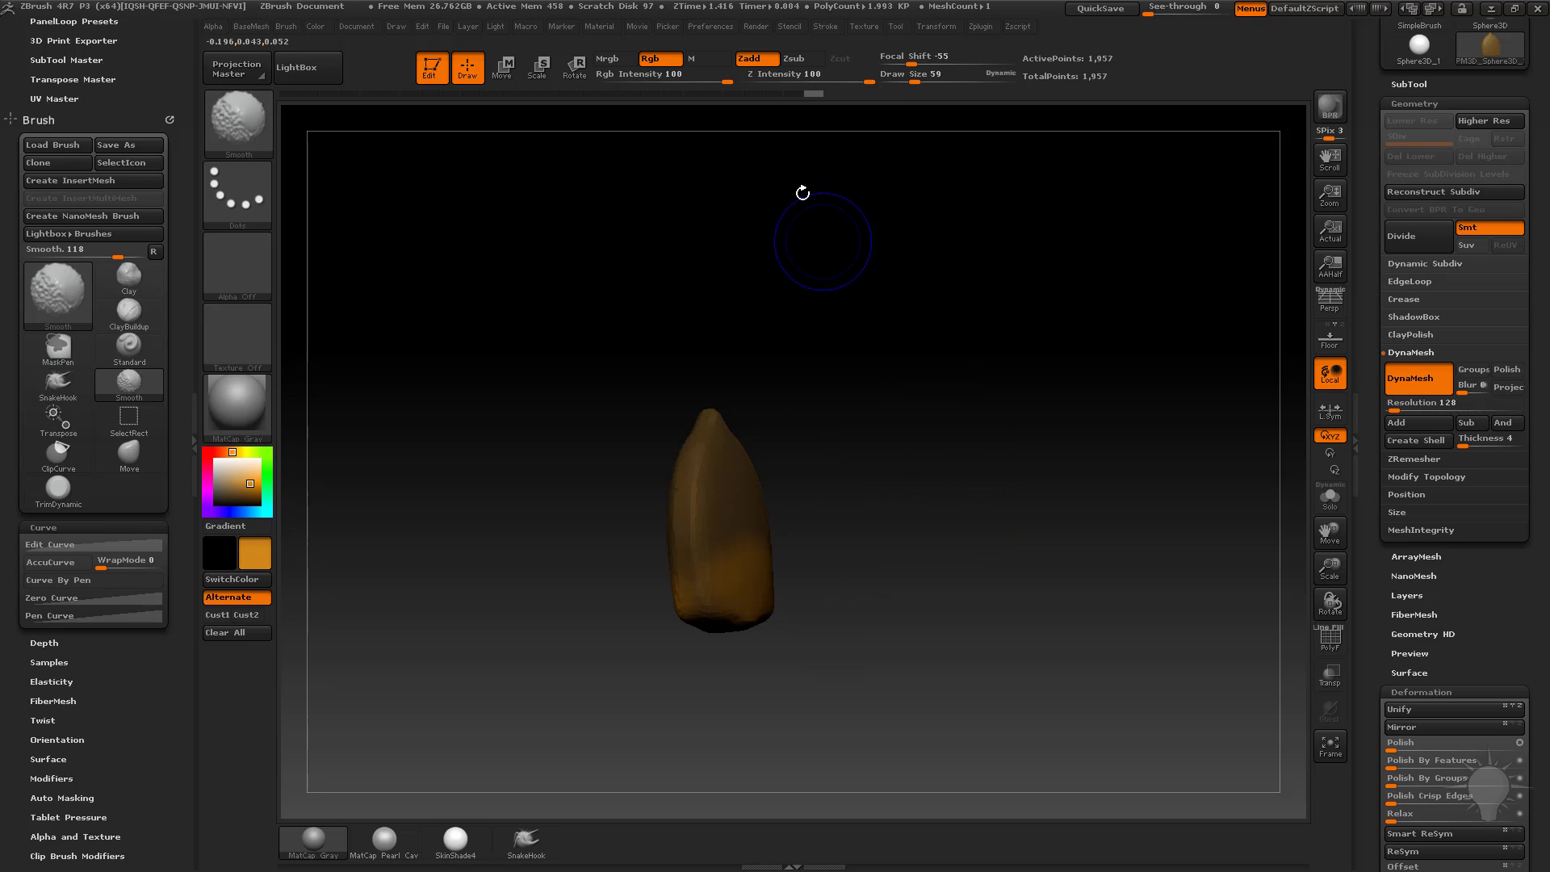
pyautogui.moveTo(847, 543); pyautogui.dragTo(760, 542)
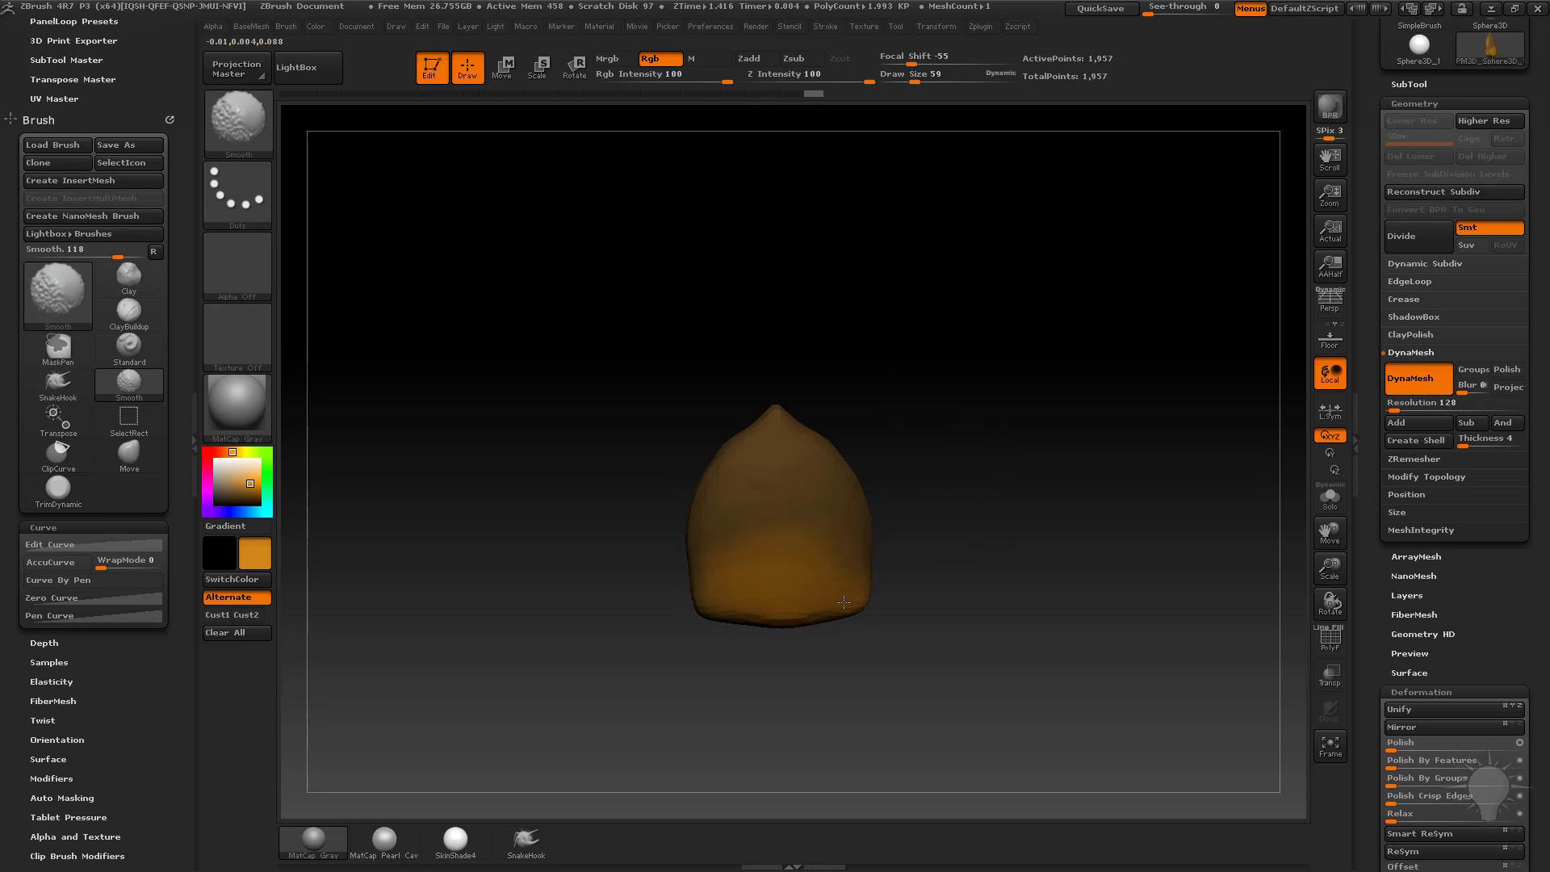
pyautogui.moveTo(844, 603); pyautogui.dragTo(924, 516)
pyautogui.moveTo(1052, 519); pyautogui.dragTo(1051, 511)
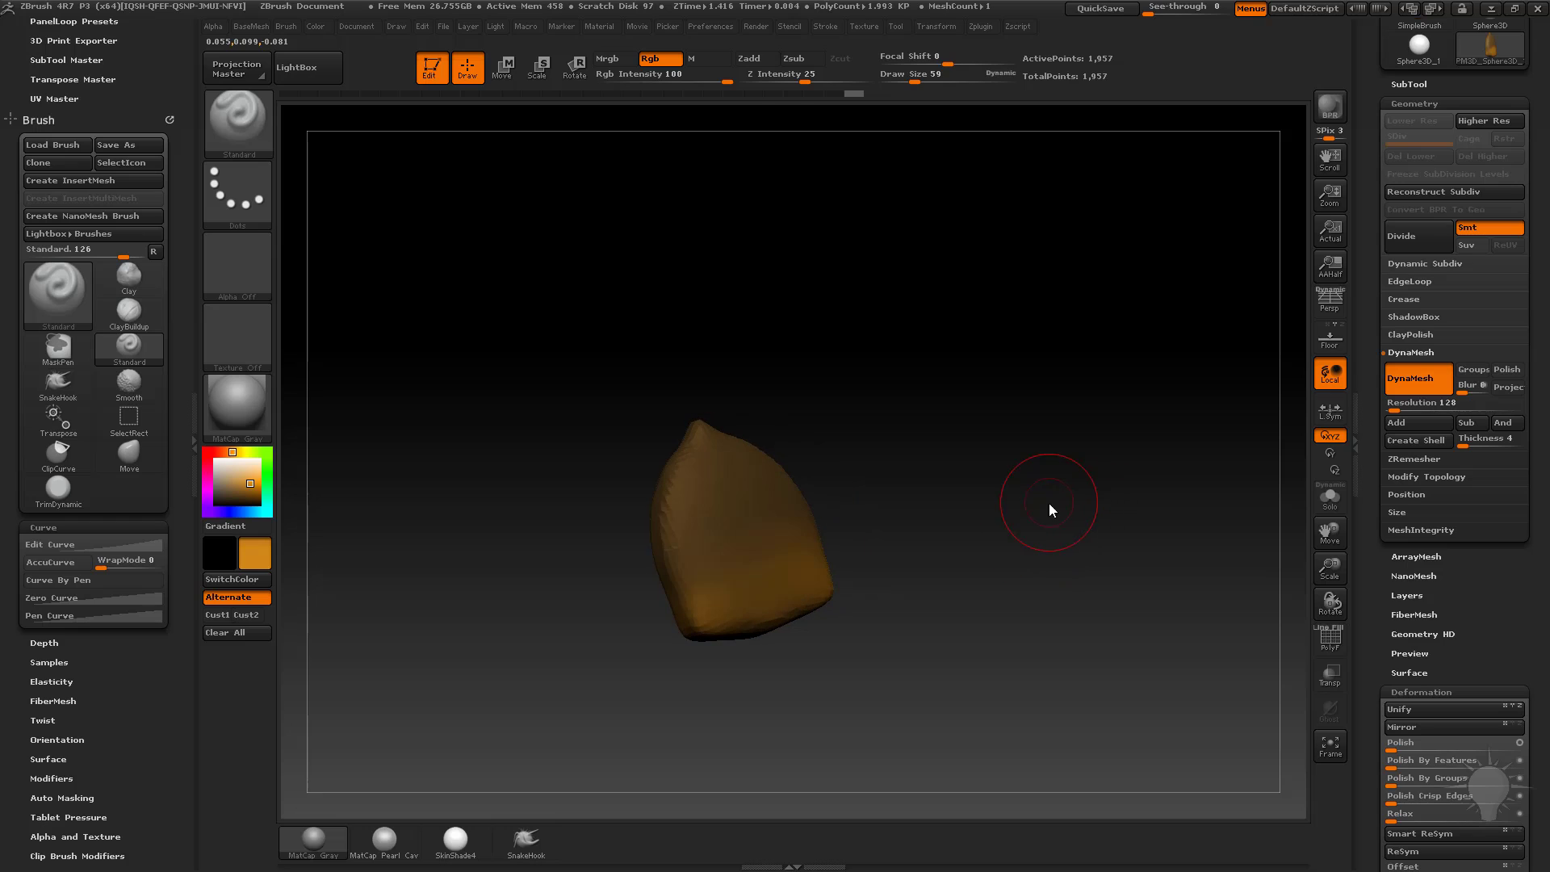
# Step: Paint the tip of the piece pale beige from several angles and blend it into the brown
pyautogui.click(223, 471)
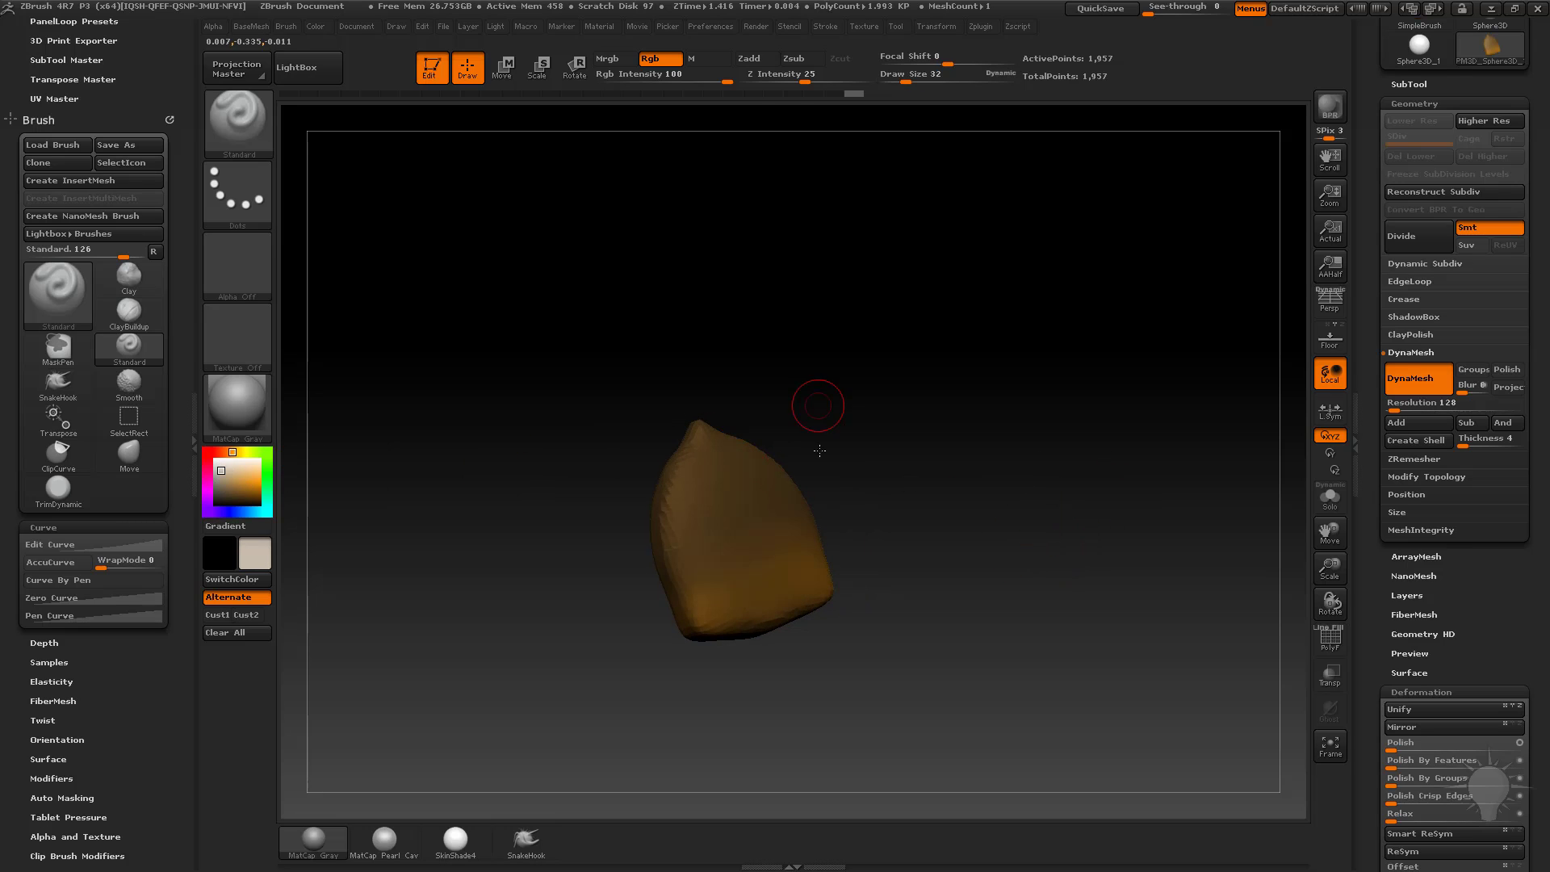
pyautogui.moveTo(820, 451); pyautogui.dragTo(816, 460)
pyautogui.press('s')
pyautogui.moveTo(726, 484); pyautogui.dragTo(730, 485)
pyautogui.moveTo(696, 440)
pyautogui.mouseDown()
pyautogui.moveTo(683, 481)
pyautogui.moveTo(721, 460)
pyautogui.mouseUp()
pyautogui.moveTo(798, 406); pyautogui.dragTo(775, 466)
pyautogui.moveTo(679, 507)
pyautogui.mouseDown()
pyautogui.moveTo(714, 487)
pyautogui.moveTo(710, 468)
pyautogui.mouseUp()
pyautogui.moveTo(834, 390); pyautogui.dragTo(826, 430)
pyautogui.moveTo(651, 519)
pyautogui.mouseDown()
pyautogui.moveTo(667, 481)
pyautogui.moveTo(691, 485)
pyautogui.mouseUp()
pyautogui.press('shift')
pyautogui.moveTo(775, 419)
pyautogui.mouseDown()
pyautogui.moveTo(966, 301)
pyautogui.moveTo(1015, 460)
pyautogui.moveTo(941, 454)
pyautogui.mouseUp()
# Step: Tint the middle of the piece with a reddish orange at draw size 45
pyautogui.press('s')
pyautogui.click(245, 484)
pyautogui.press('s')
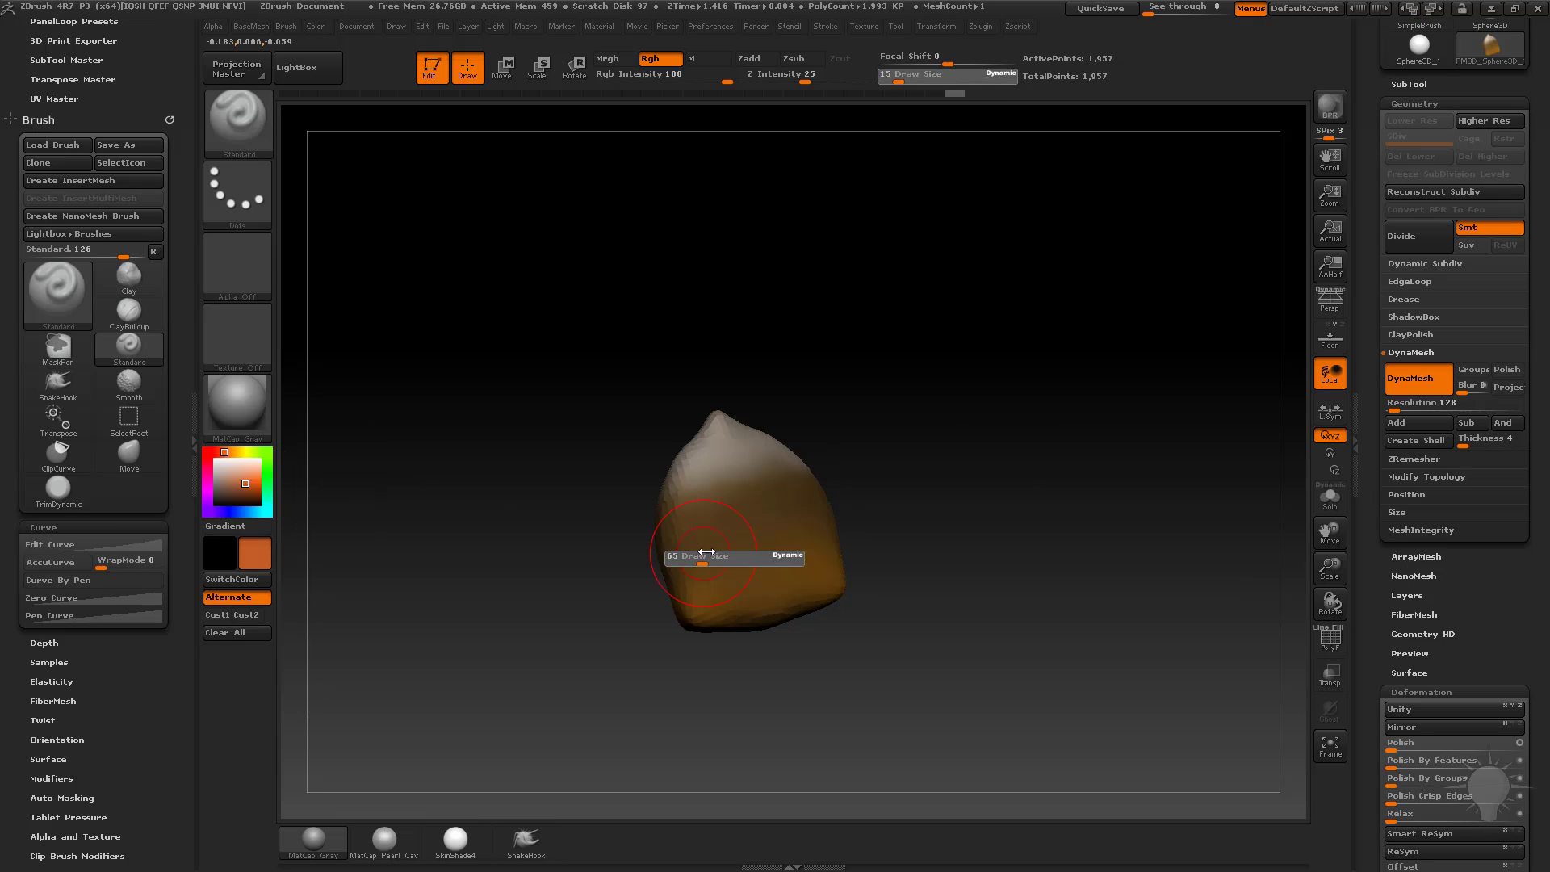
pyautogui.moveTo(685, 558); pyautogui.dragTo(697, 557)
pyautogui.moveTo(998, 539)
pyautogui.mouseDown()
pyautogui.moveTo(953, 543)
pyautogui.moveTo(1031, 486)
pyautogui.mouseUp()
pyautogui.moveTo(895, 578)
pyautogui.keyDown('shift'); pyautogui.mouseDown()
pyautogui.moveTo(904, 555)
pyautogui.moveTo(1064, 492)
pyautogui.moveTo(1019, 518)
pyautogui.mouseUp(); pyautogui.keyUp('shift')
# Step: Switch the material to SkinShade4
pyautogui.click(239, 412)
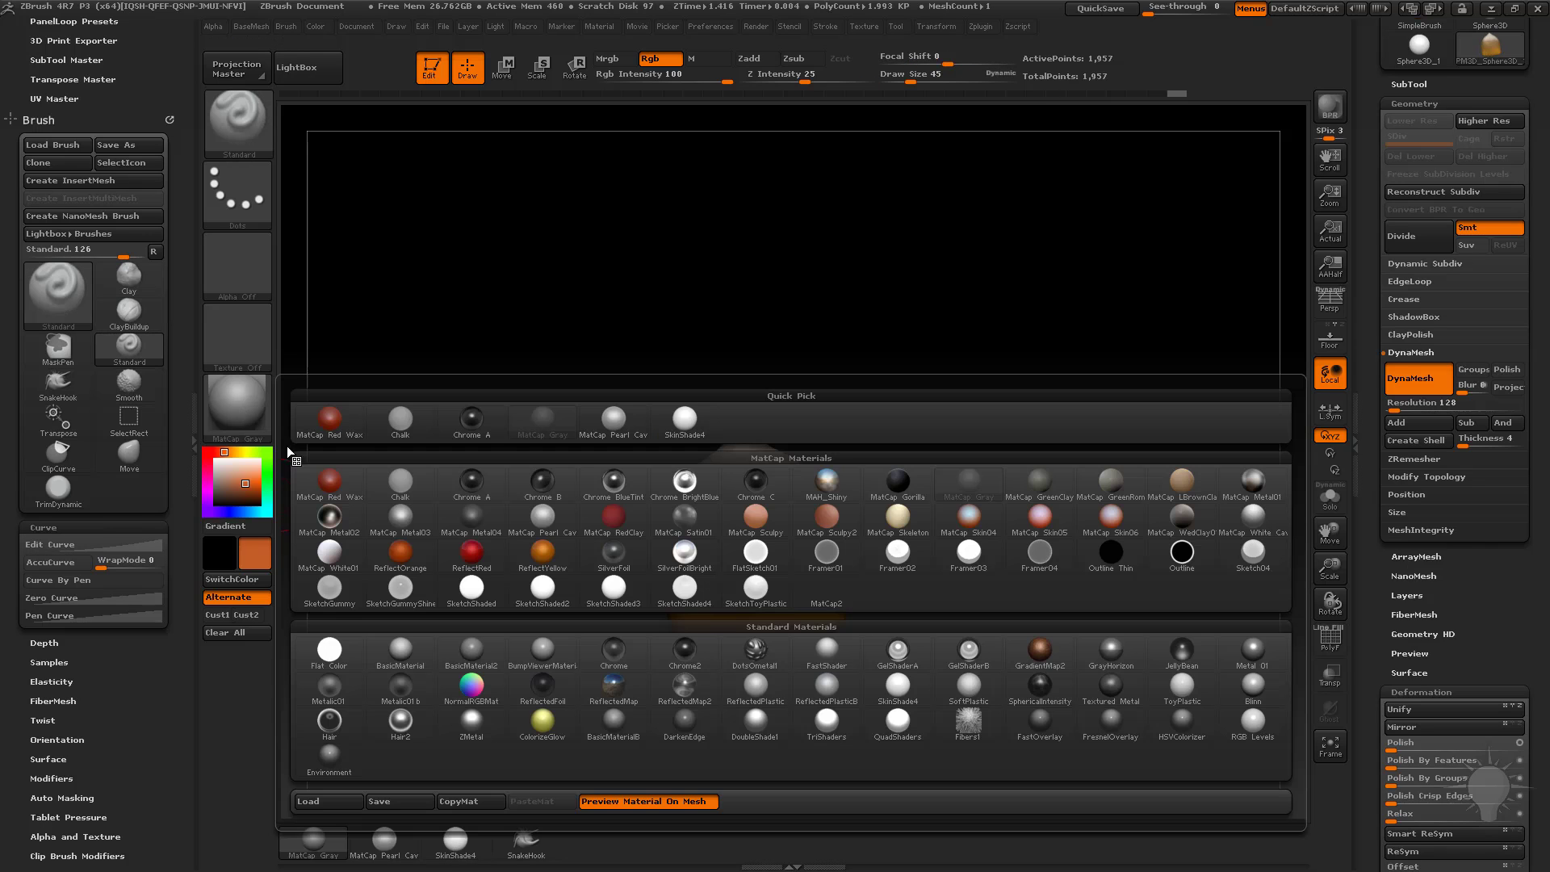
pyautogui.click(898, 687)
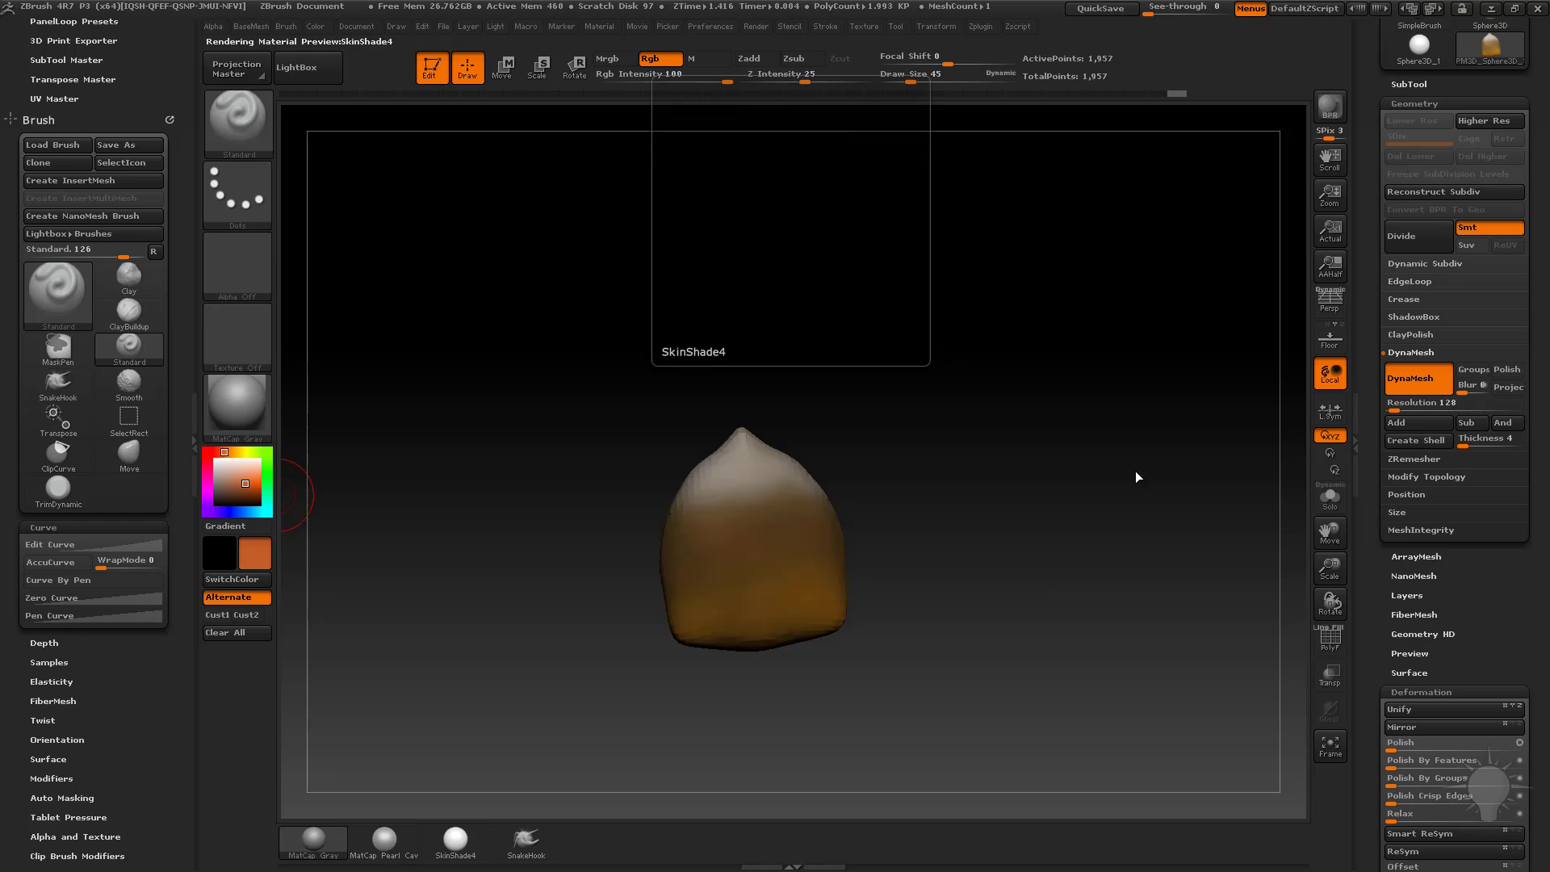
pyautogui.moveTo(1037, 442)
pyautogui.mouseDown()
pyautogui.moveTo(1042, 455)
pyautogui.moveTo(966, 460)
pyautogui.mouseUp()
# Step: Paint yellow accents on the lower part of the piece at draw size 45 and soften them
pyautogui.click(240, 453)
pyautogui.click(254, 483)
pyautogui.moveTo(758, 564)
pyautogui.mouseDown()
pyautogui.moveTo(966, 457)
pyautogui.moveTo(953, 468)
pyautogui.mouseUp()
pyautogui.moveTo(775, 503); pyautogui.dragTo(755, 509)
pyautogui.keyDown('shift'); pyautogui.moveTo(907, 471); pyautogui.dragTo(907, 510); pyautogui.keyUp('shift')
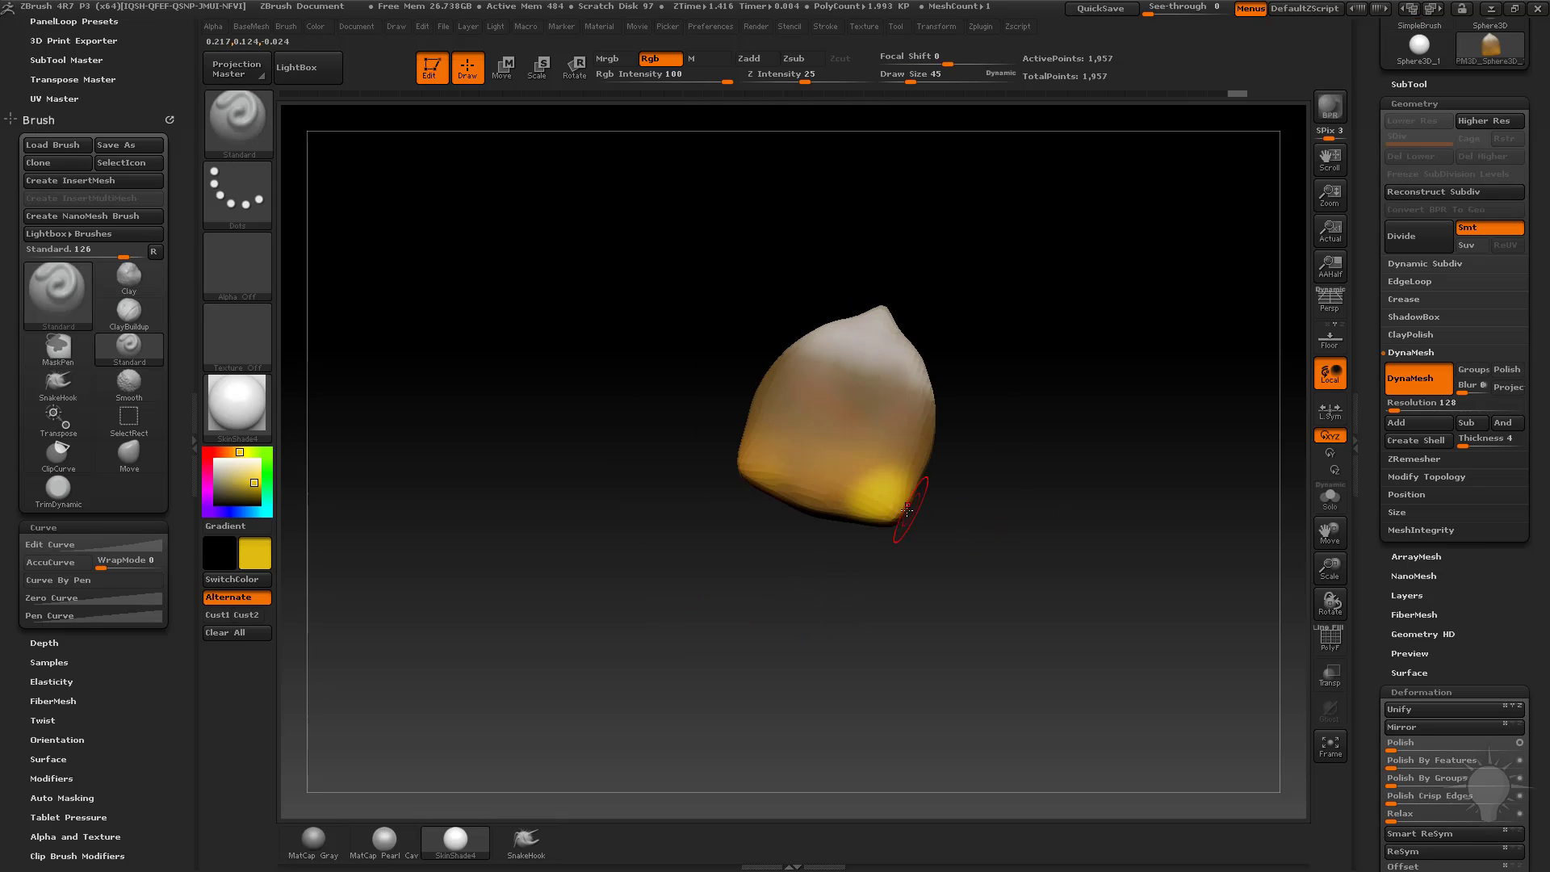
pyautogui.moveTo(945, 460); pyautogui.dragTo(1066, 502)
# Step: Duplicate the painted piece as a new subtool, select the lower one in the list and isolate it with Solo
pyautogui.moveTo(1371, 264); pyautogui.dragTo(1371, 366)
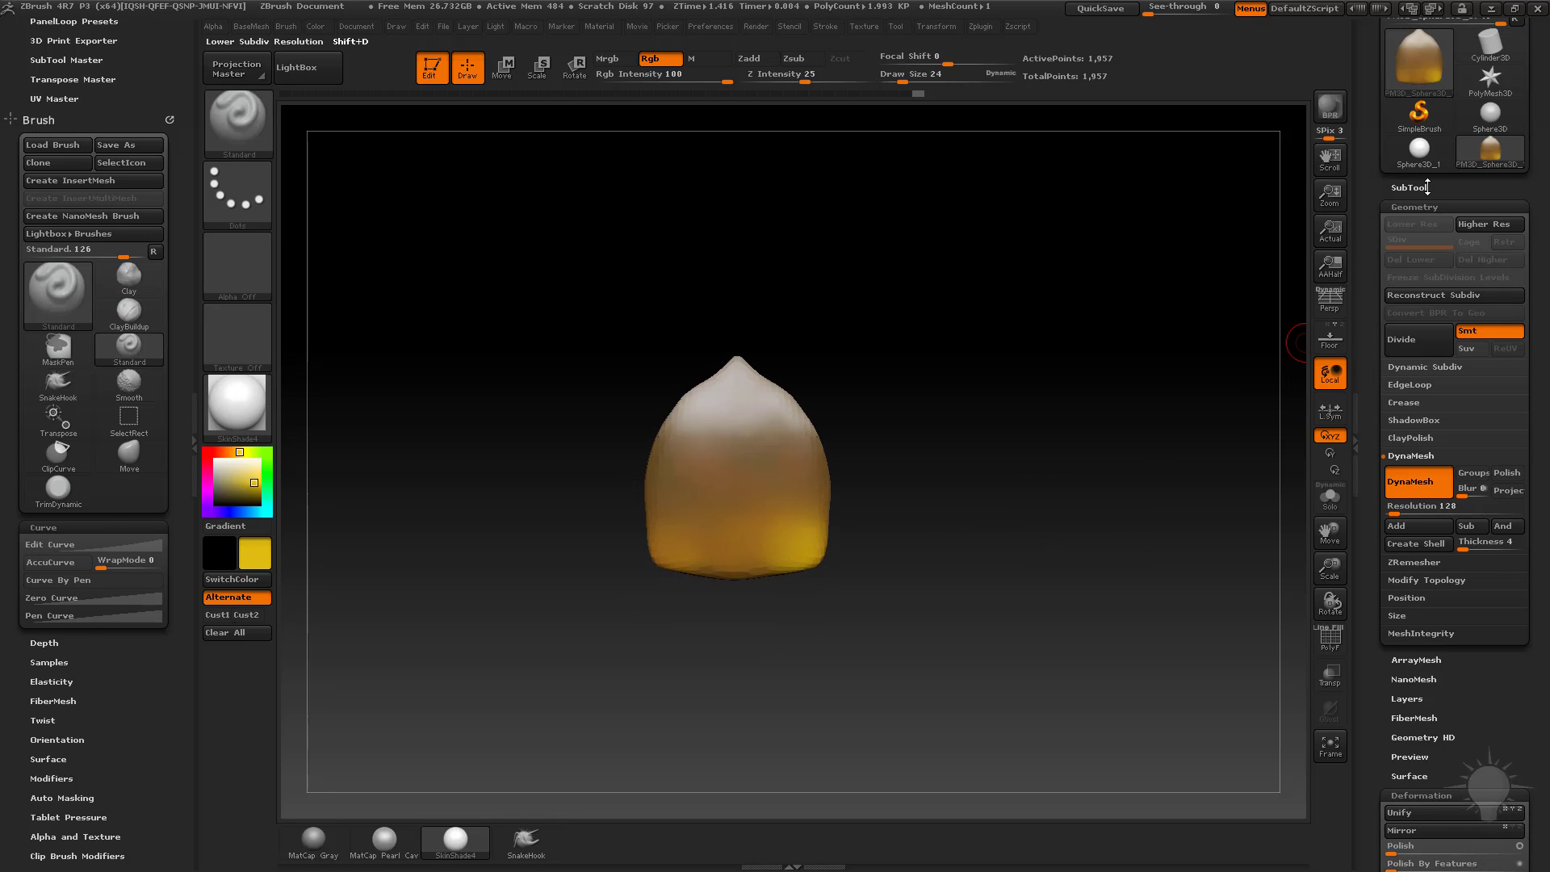
pyautogui.keyDown('shift'); pyautogui.click(1425, 186); pyautogui.keyUp('shift')
pyautogui.click(1415, 614)
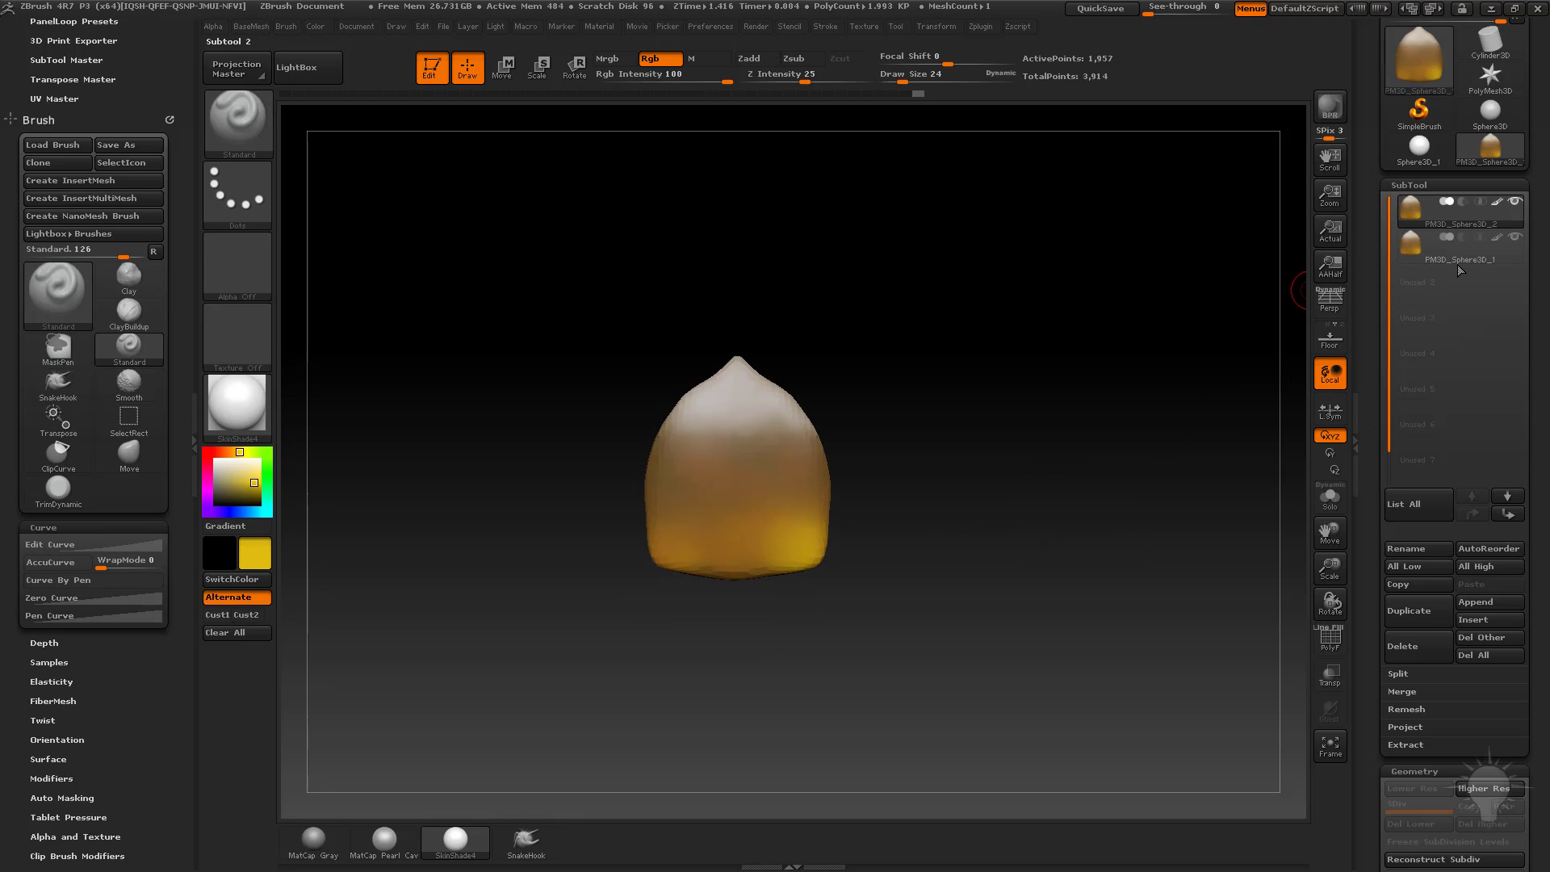
pyautogui.click(1468, 256)
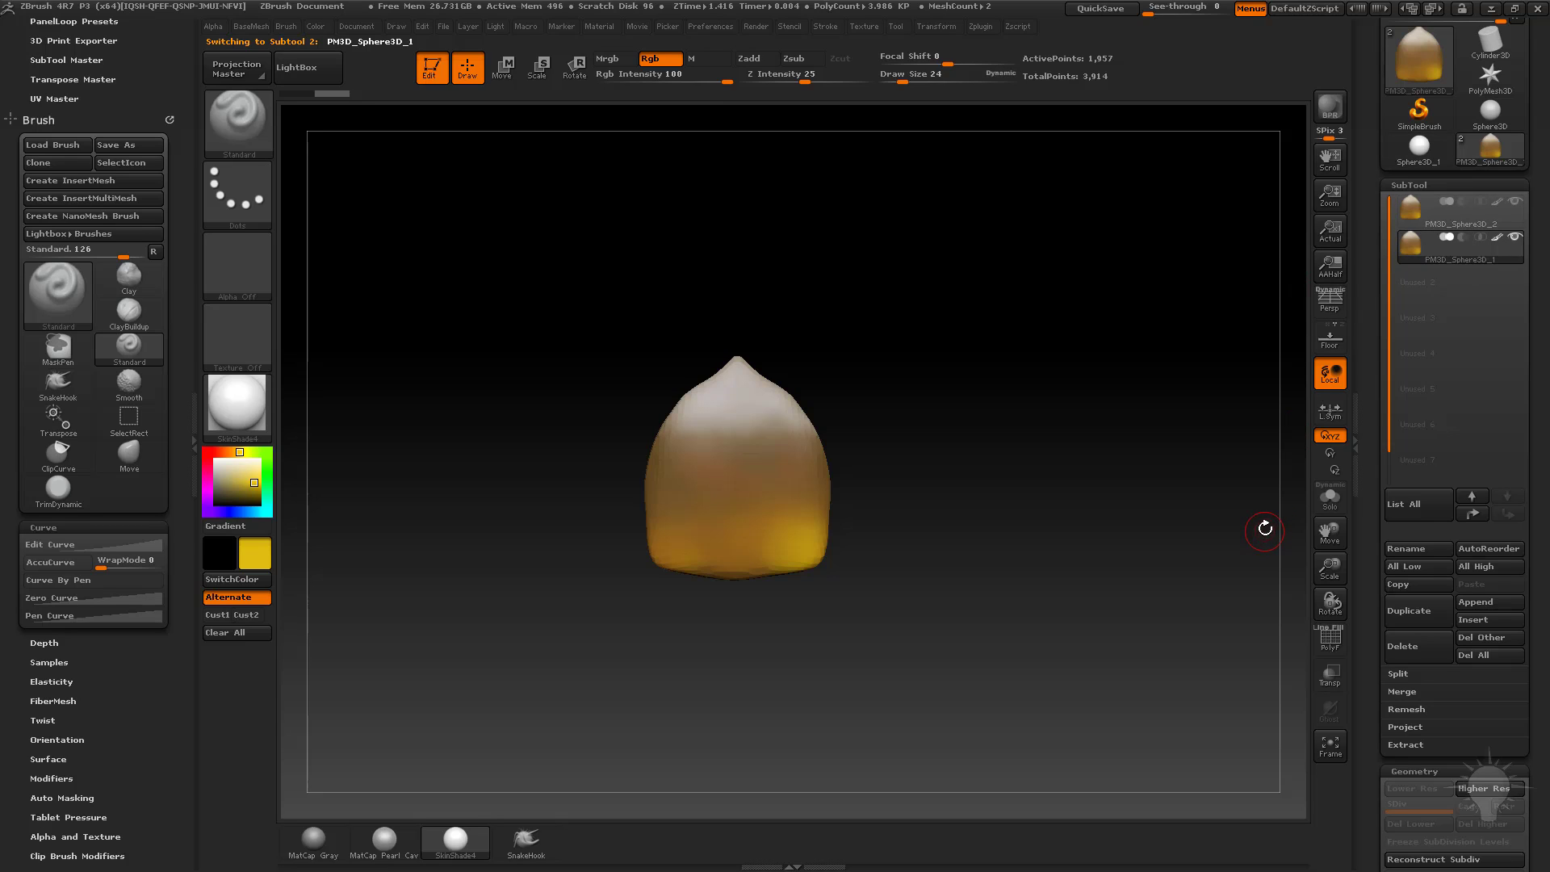
pyautogui.click(1330, 496)
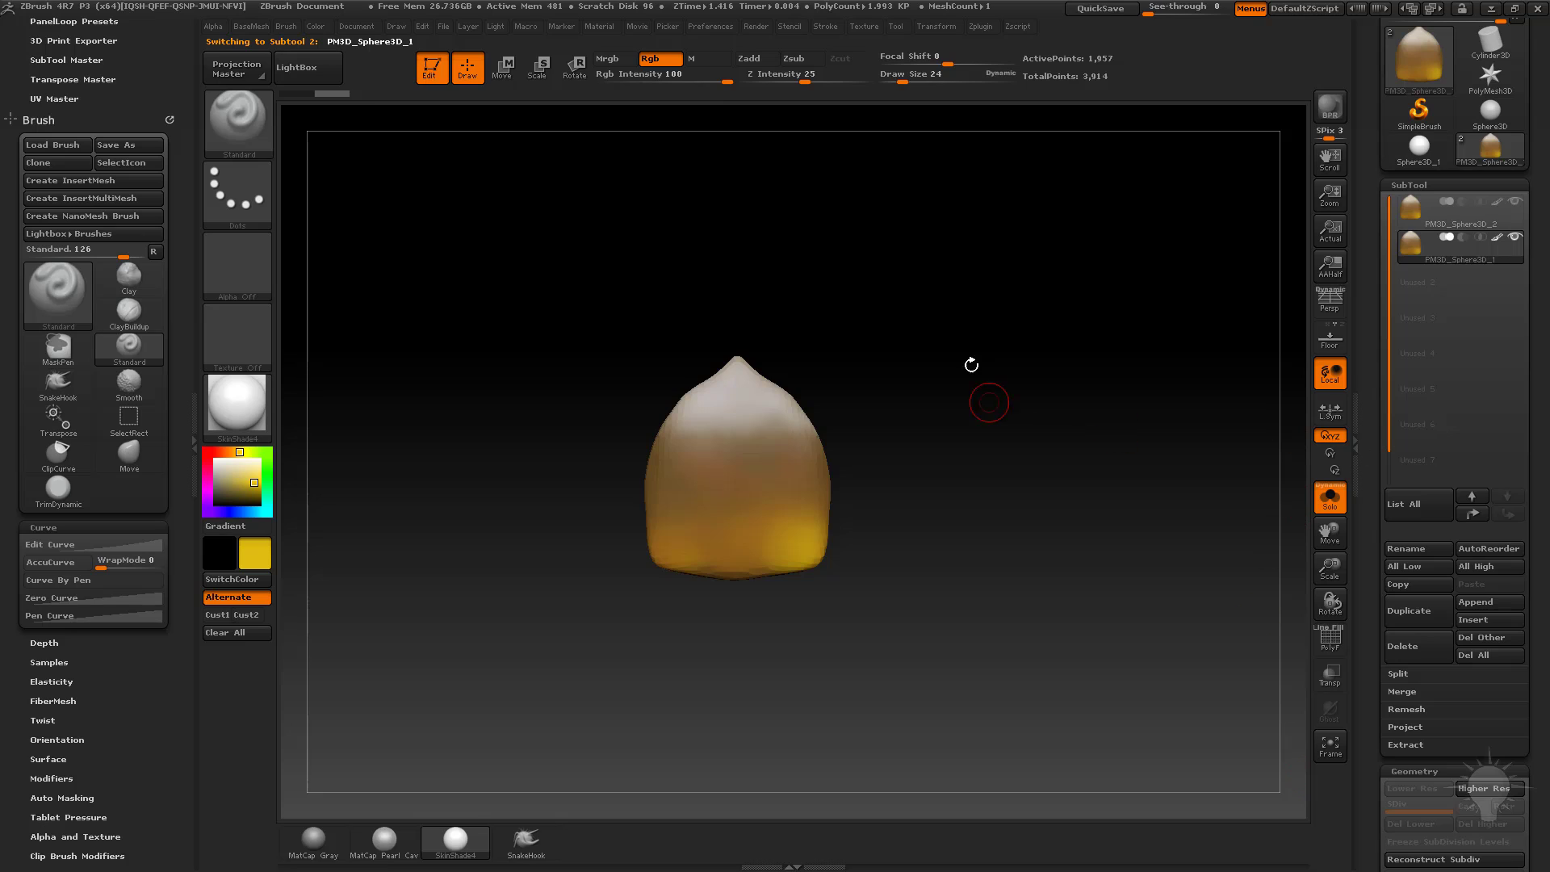
pyautogui.keyDown('alt'); pyautogui.moveTo(971, 365); pyautogui.dragTo(1043, 441); pyautogui.keyUp('alt')
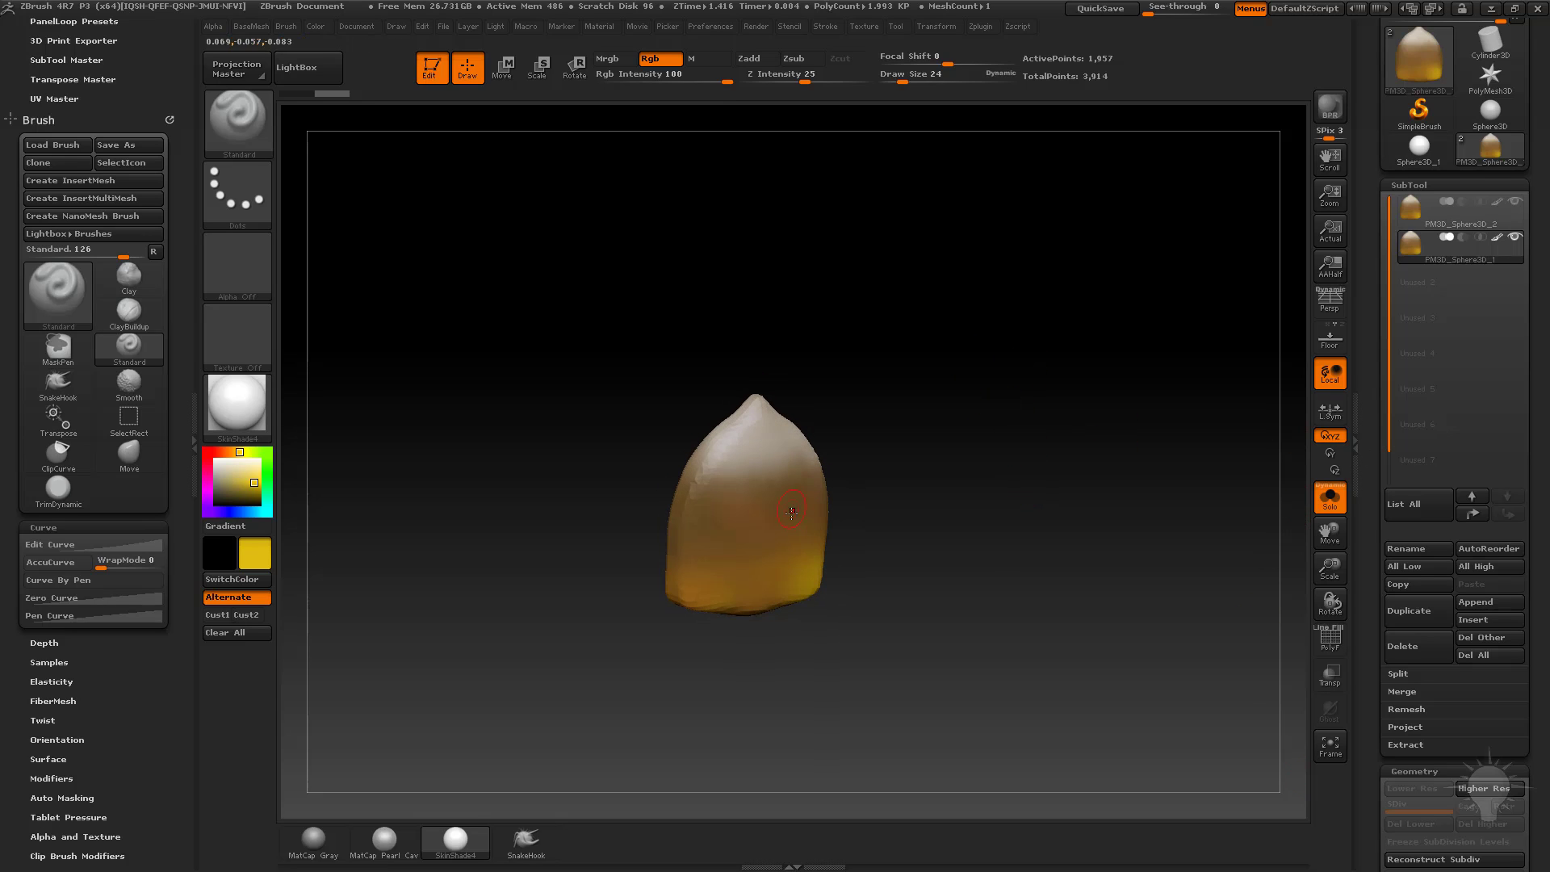
# Step: Stretch the isolated subtool lengthwise with Transpose into a taller, narrower piece
pyautogui.moveTo(881, 480)
pyautogui.keyDown('shift'); pyautogui.mouseDown()
pyautogui.moveTo(855, 484)
pyautogui.moveTo(799, 304)
pyautogui.moveTo(812, 231)
pyautogui.mouseUp(); pyautogui.keyUp('shift')
pyautogui.press('w')
pyautogui.press('q')
pyautogui.keyDown('alt'); pyautogui.moveTo(924, 366); pyautogui.dragTo(934, 396); pyautogui.keyUp('alt')
# Step: Reshape the tip into a smooth point with the Move brush at draw size 50
pyautogui.press('b')
pyautogui.press('m')
pyautogui.press('v')
pyautogui.moveTo(754, 419); pyautogui.dragTo(740, 406)
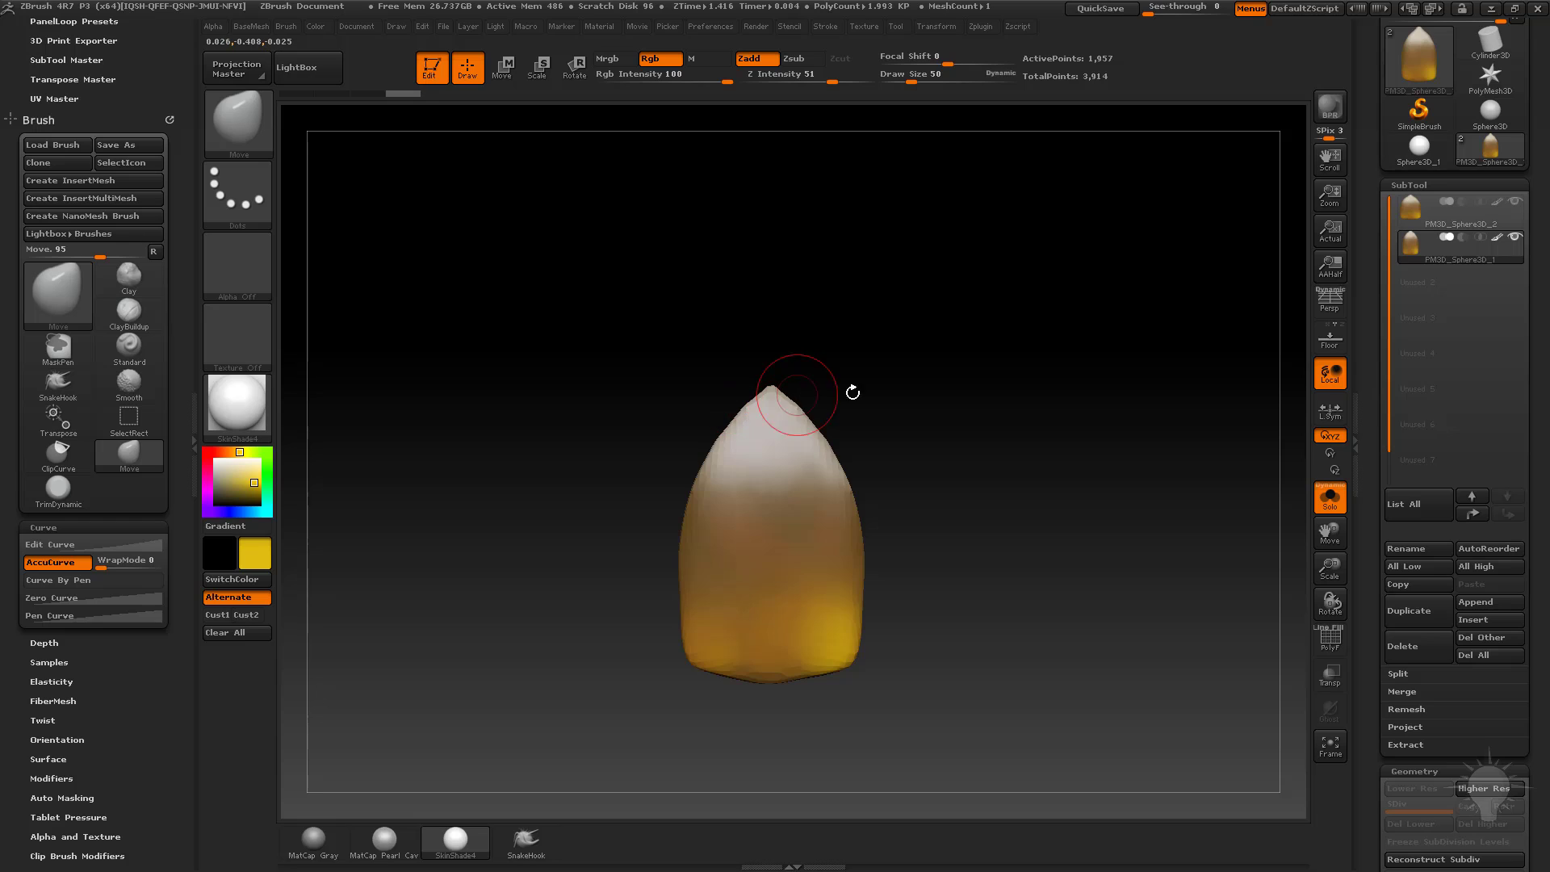
pyautogui.moveTo(961, 382); pyautogui.dragTo(1060, 371)
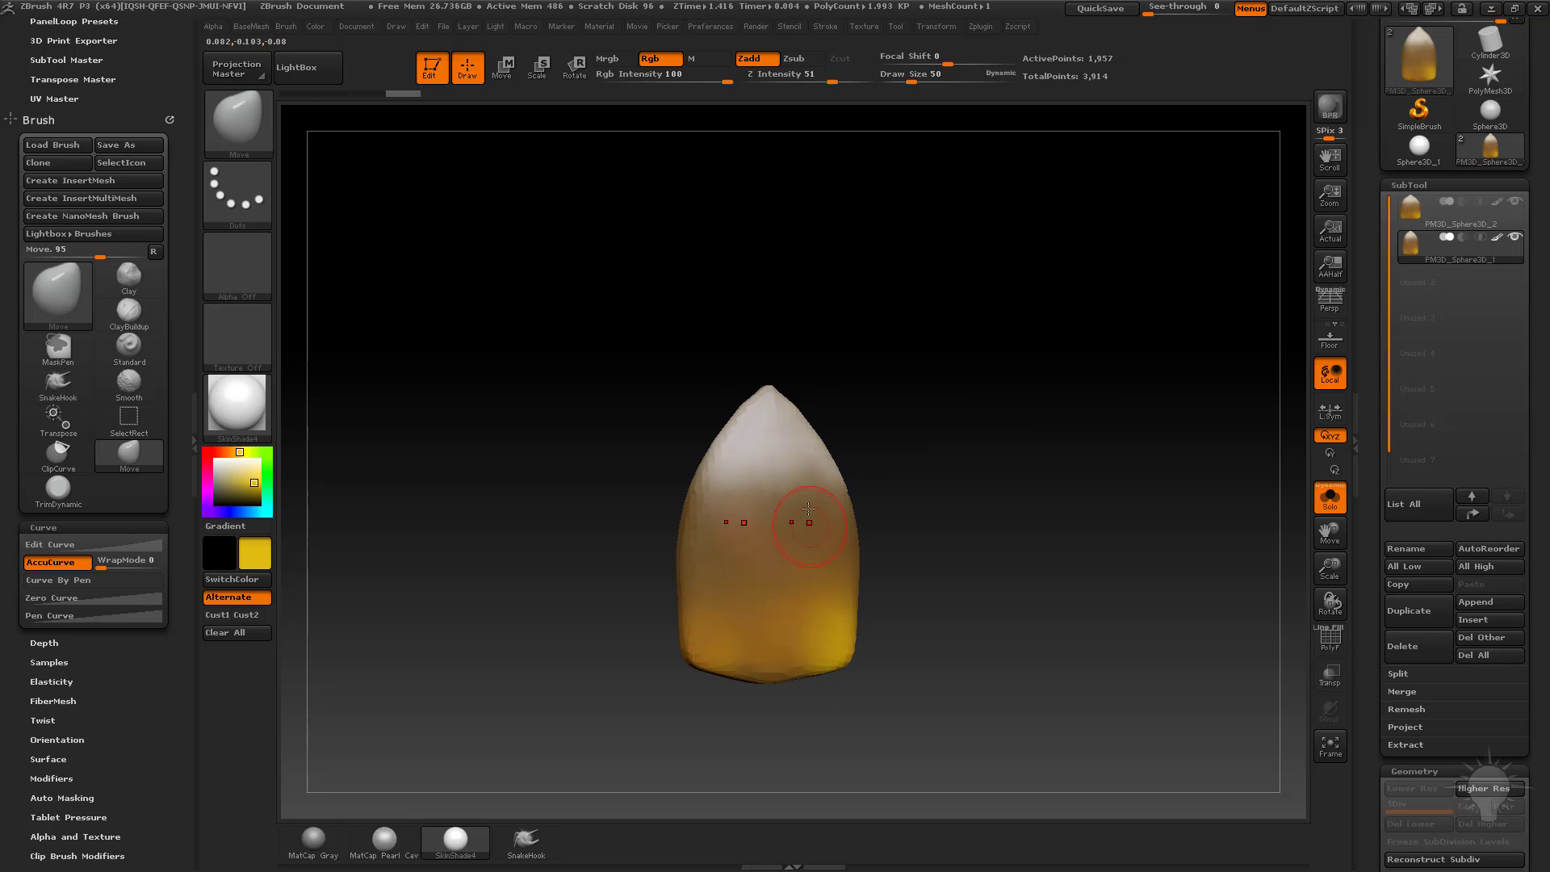
# Step: Turn off the painted colour on the isolated subtool and set the current colour to mid grey
pyautogui.click(1496, 239)
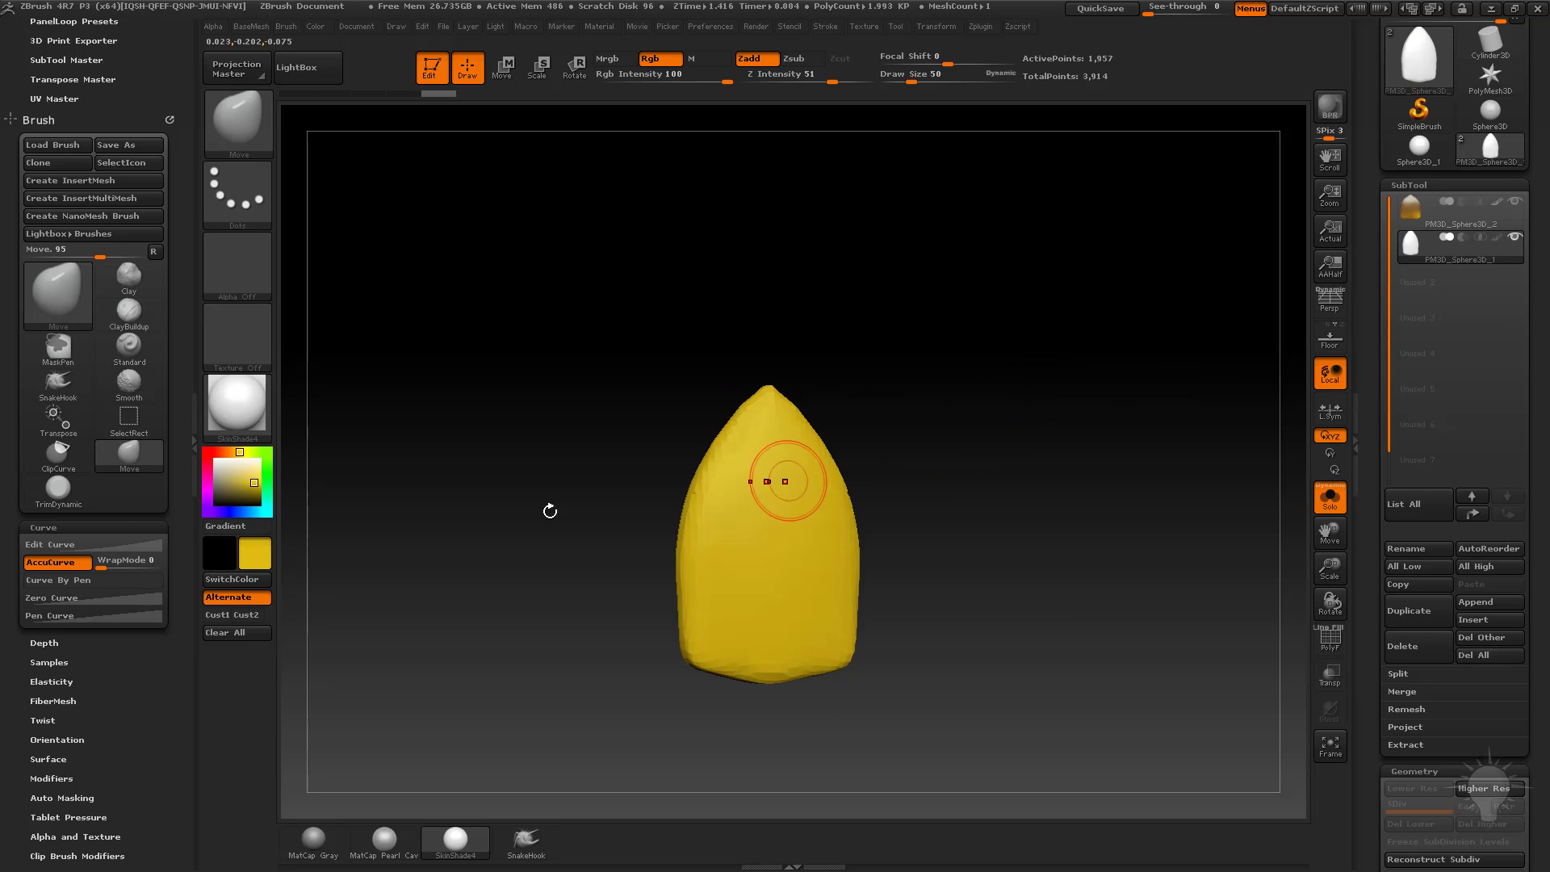
pyautogui.click(214, 460)
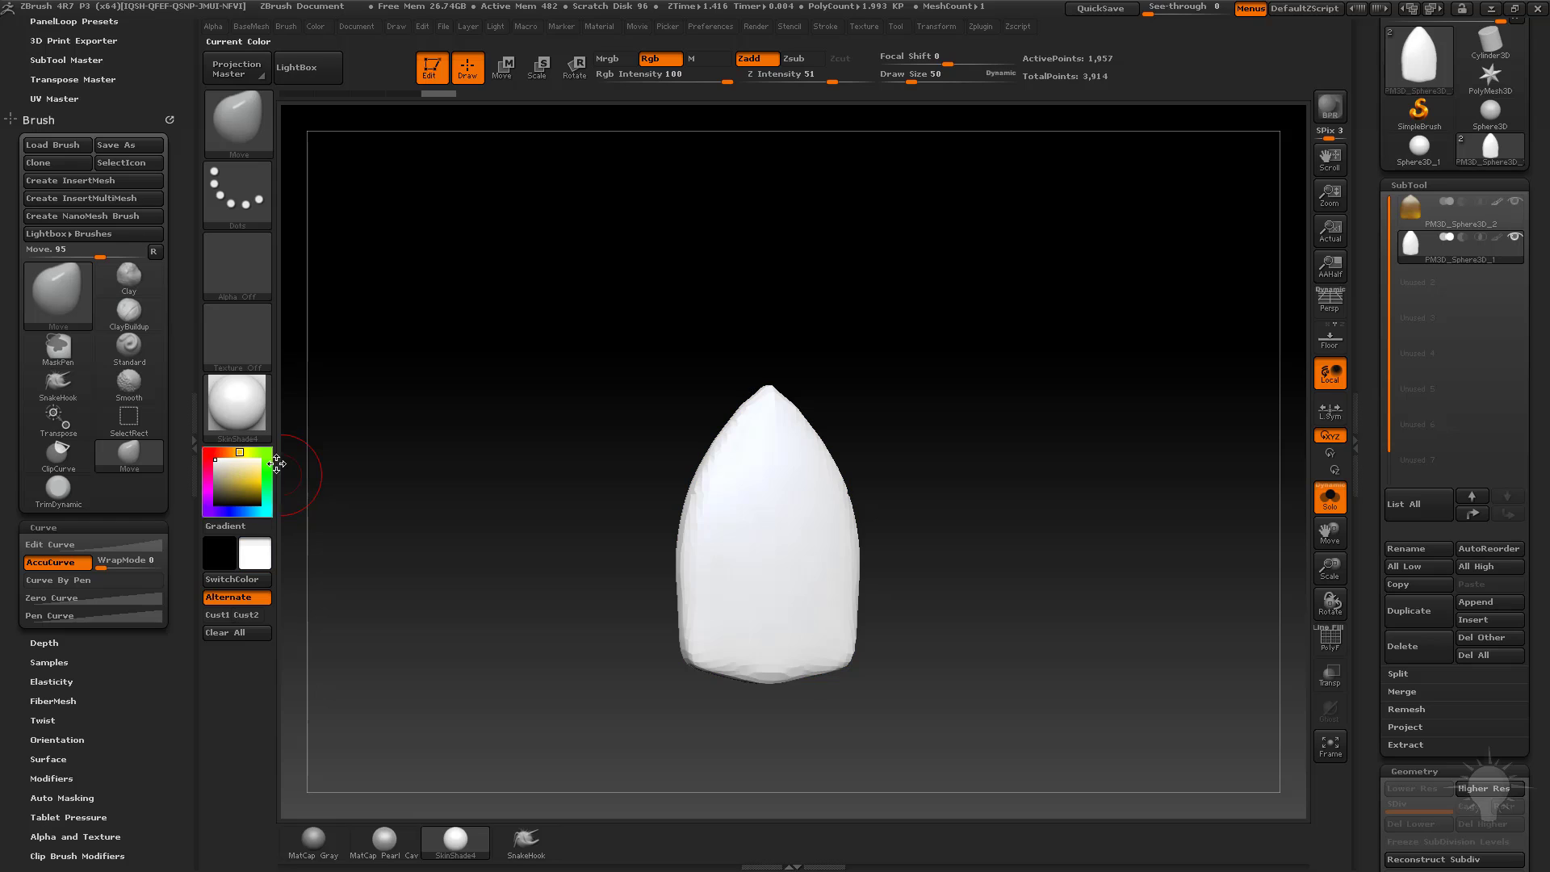
pyautogui.click(214, 479)
pyautogui.moveTo(900, 420); pyautogui.dragTo(952, 422)
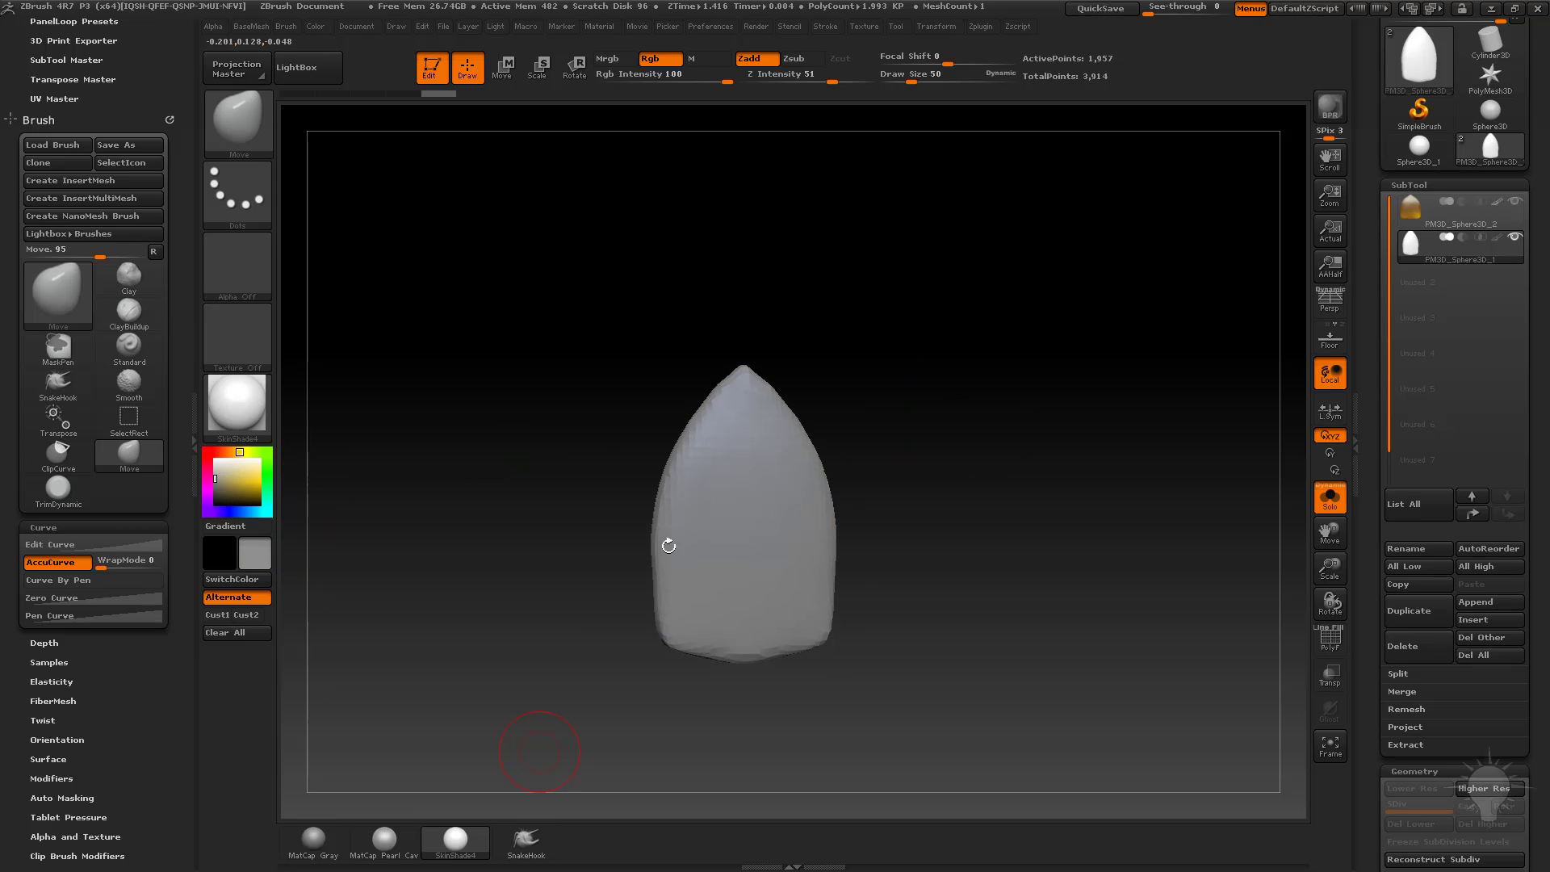
# Step: Switch to the Standard brush on the tall grey piece
pyautogui.moveTo(938, 348)
pyautogui.keyDown('alt'); pyautogui.mouseDown()
pyautogui.moveTo(909, 380)
pyautogui.moveTo(923, 416)
pyautogui.moveTo(892, 441)
pyautogui.mouseUp(); pyautogui.keyUp('alt')
pyautogui.press('b')
pyautogui.press('s')
pyautogui.press('t')
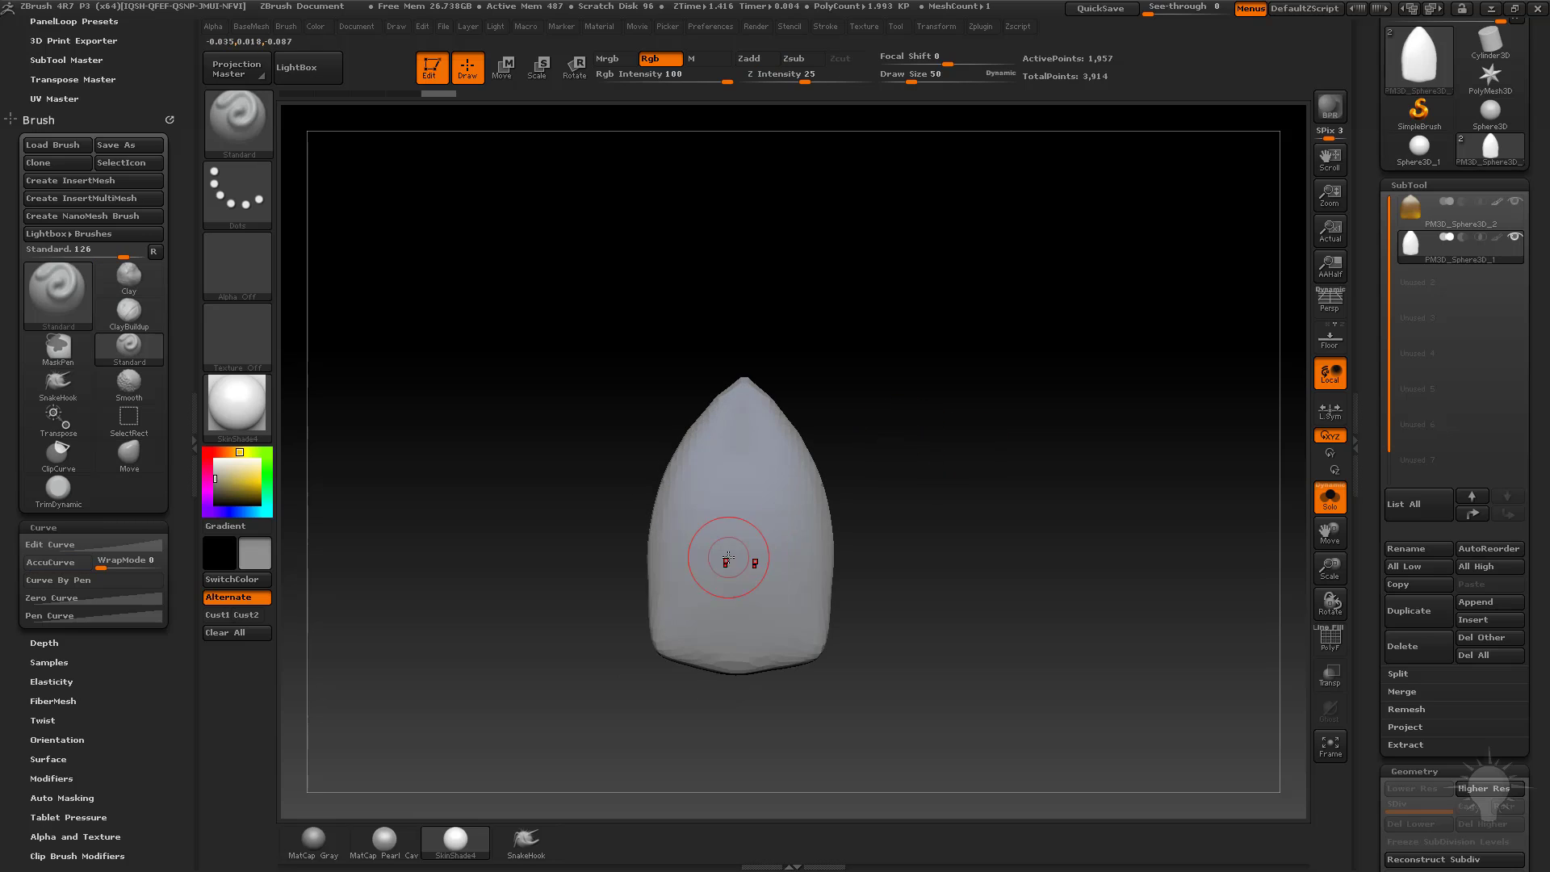
pyautogui.press('s')
pyautogui.moveTo(727, 559); pyautogui.dragTo(733, 555)
pyautogui.moveTo(866, 490); pyautogui.dragTo(878, 469)
pyautogui.press('s')
pyautogui.moveTo(707, 511); pyautogui.dragTo(707, 515)
pyautogui.hotkey('ctrl', 'z')
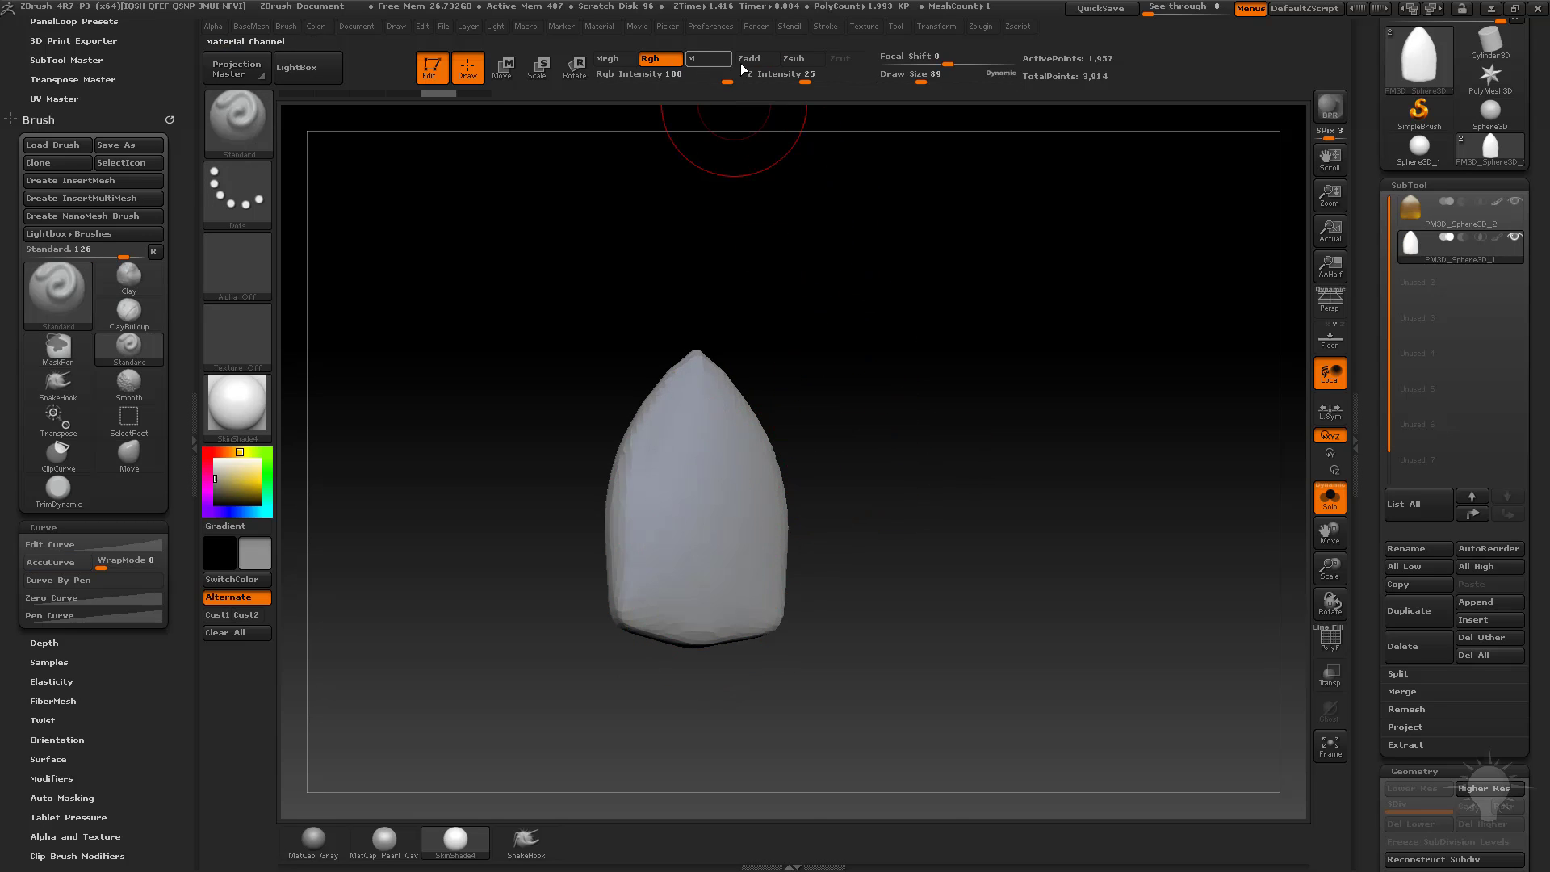
# Step: Raise a lengthwise central ridge on the front with the Standard brush, Zadd on and Rgb off, at draw size 65
pyautogui.click(747, 62)
pyautogui.click(658, 61)
pyautogui.keyDown('alt'); pyautogui.moveTo(771, 391); pyautogui.dragTo(768, 428); pyautogui.keyUp('alt')
pyautogui.press('s')
pyautogui.moveTo(696, 561)
pyautogui.mouseDown()
pyautogui.moveTo(701, 509)
pyautogui.moveTo(701, 618)
pyautogui.mouseUp()
pyautogui.moveTo(701, 462); pyautogui.dragTo(708, 622)
pyautogui.moveTo(893, 530); pyautogui.dragTo(848, 526)
# Step: Set the Smooth brush to Zadd with Rgb off and smooth the central ridge and its flanks
pyautogui.moveTo(714, 517)
pyautogui.keyDown('shift'); pyautogui.mouseDown()
pyautogui.moveTo(711, 486)
pyautogui.moveTo(711, 618)
pyautogui.mouseUp(); pyautogui.keyUp('shift')
pyautogui.hotkey('ctrl', 'z')
pyautogui.keyDown('shift'); pyautogui.click(759, 62); pyautogui.keyUp('shift')
pyautogui.keyDown('shift'); pyautogui.click(675, 61); pyautogui.keyUp('shift')
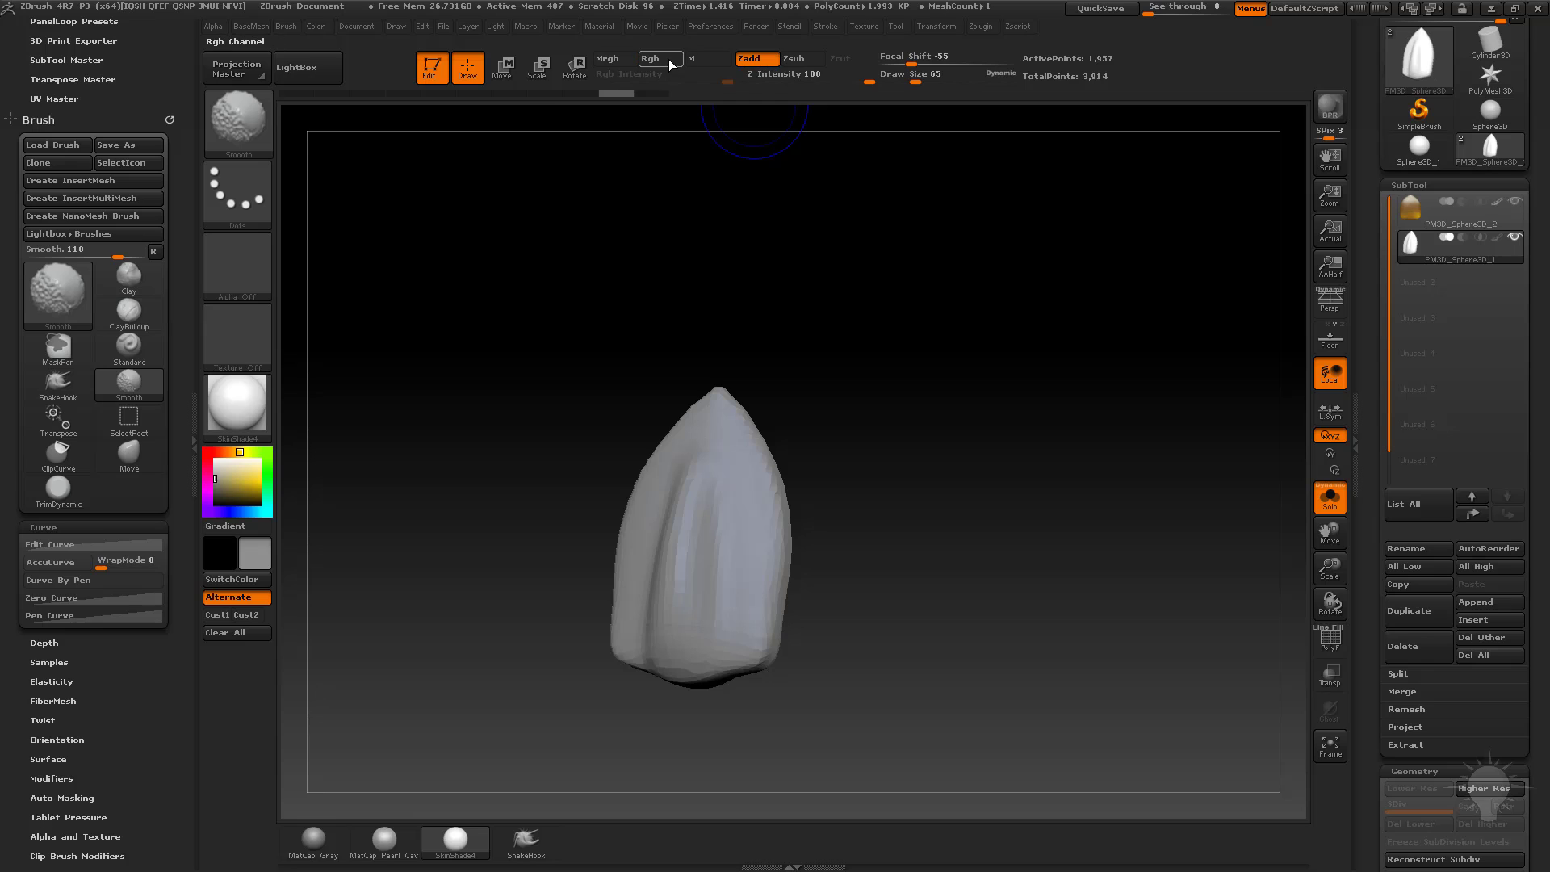
pyautogui.moveTo(889, 377); pyautogui.dragTo(900, 455)
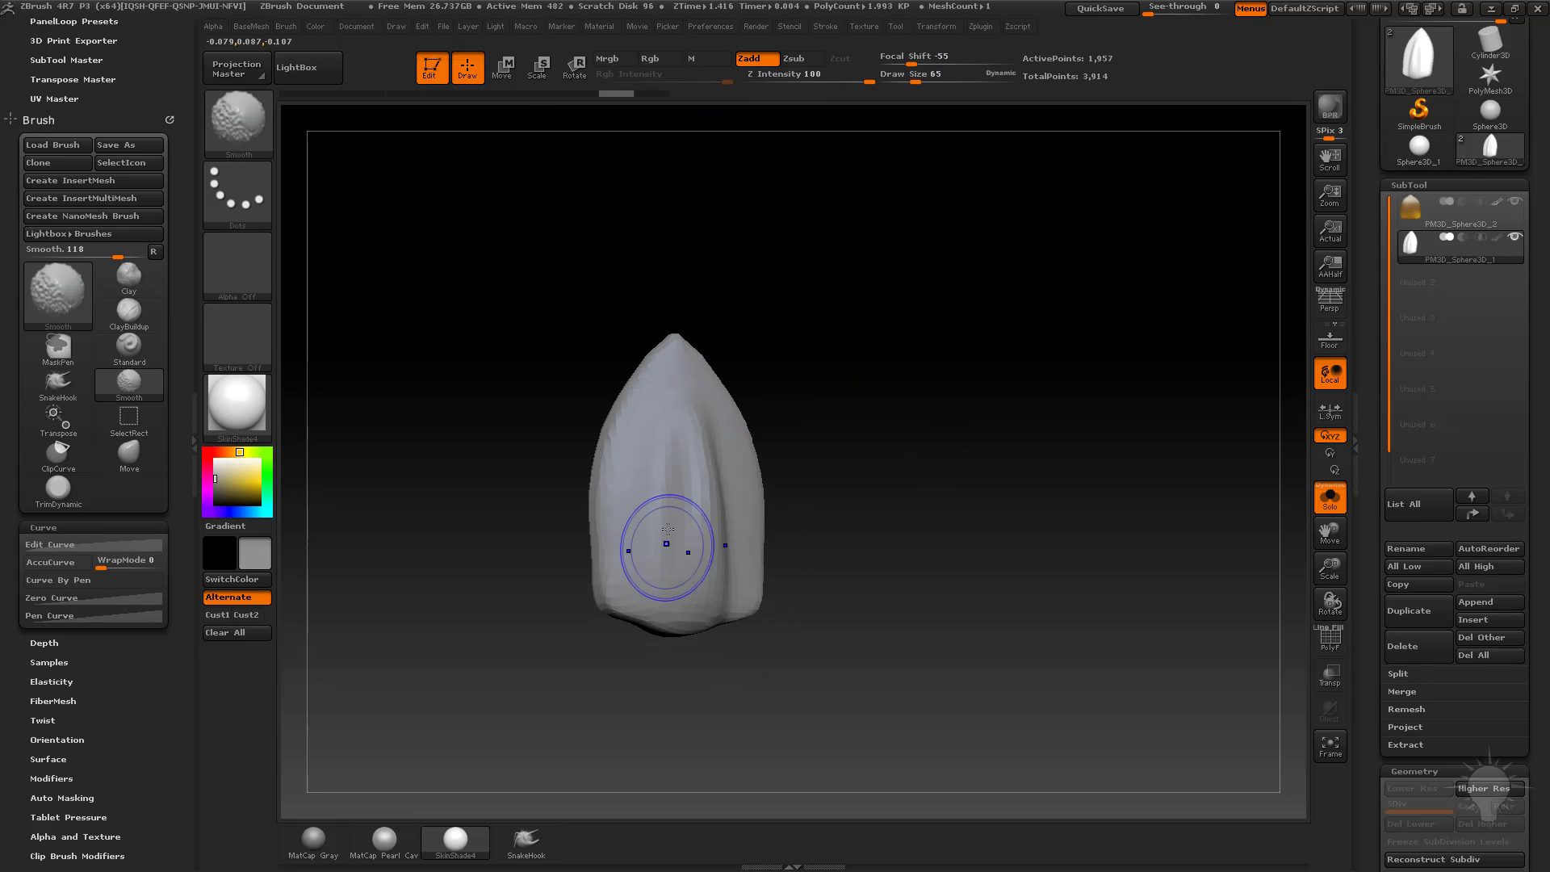
pyautogui.keyDown('shift'); pyautogui.moveTo(668, 547); pyautogui.dragTo(675, 509); pyautogui.keyUp('shift')
pyautogui.keyDown('shift'); pyautogui.moveTo(703, 409); pyautogui.dragTo(683, 461); pyautogui.keyUp('shift')
pyautogui.moveTo(933, 454)
pyautogui.mouseDown()
pyautogui.moveTo(951, 461)
pyautogui.moveTo(907, 419)
pyautogui.mouseUp()
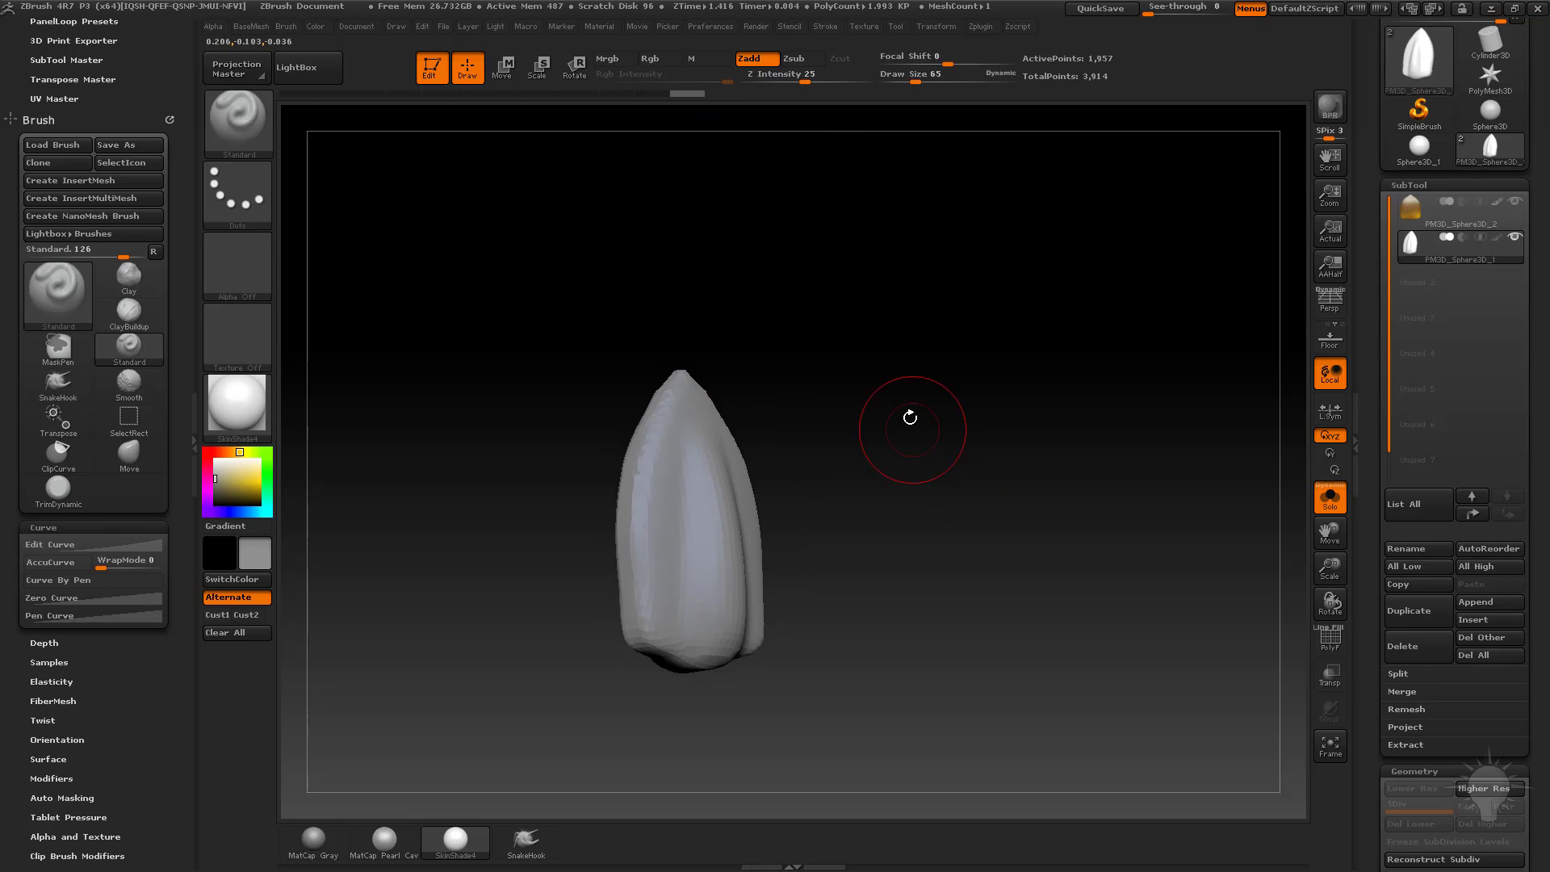
# Step: Carve a crease along the piece's narrow side from tip to base with the Dam_Standard brush at draw size 59
pyautogui.press('b')
pyautogui.press('d')
pyautogui.press('s')
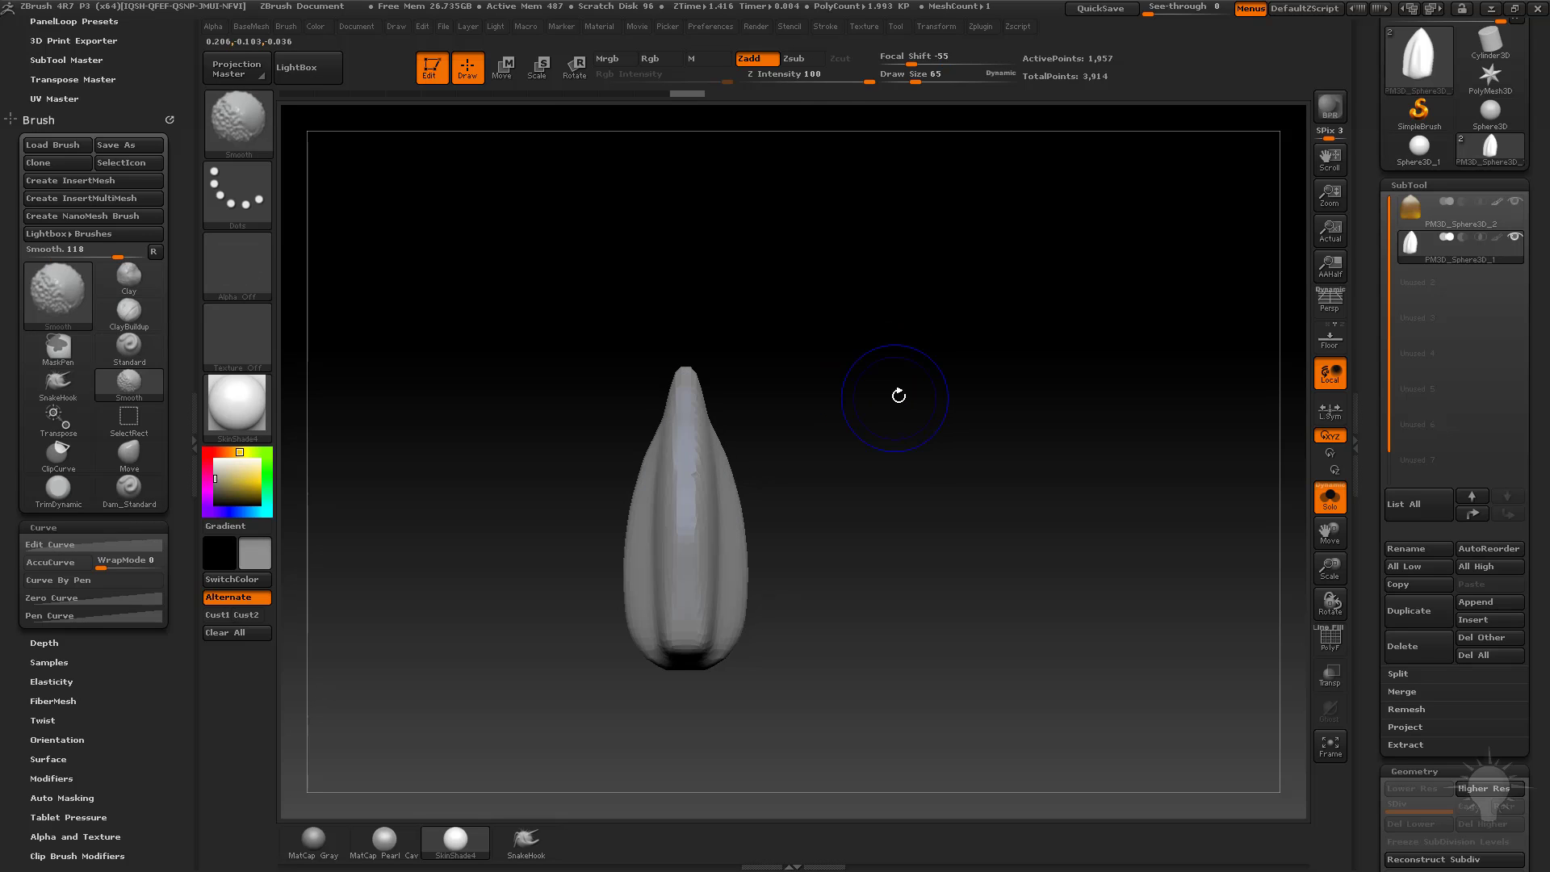
pyautogui.press('b')
pyautogui.press('d')
pyautogui.press('s')
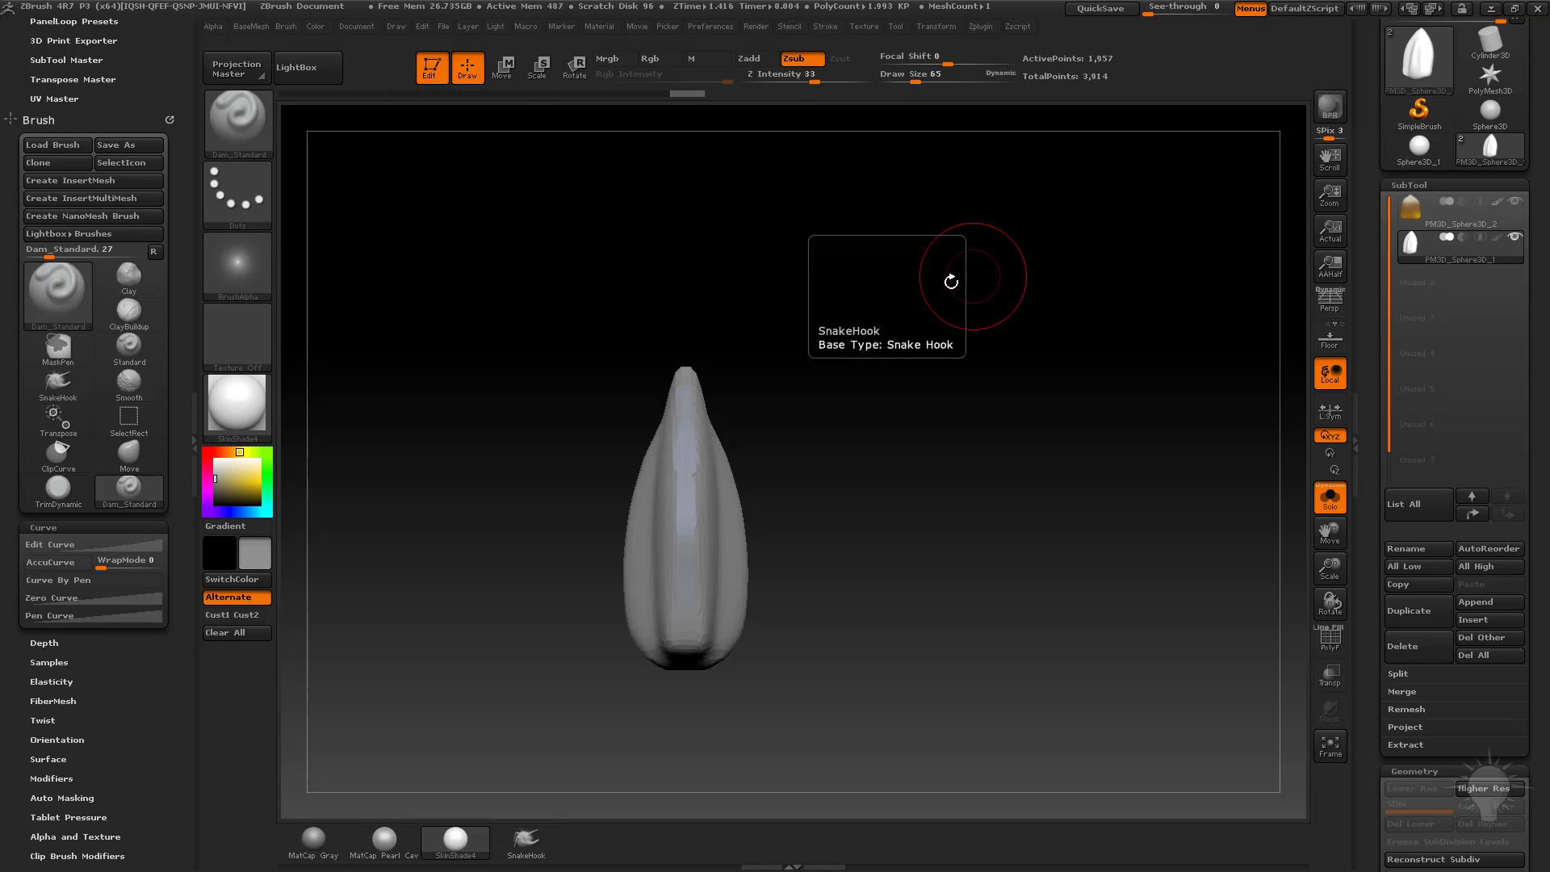
pyautogui.press('s')
pyautogui.click(715, 429)
pyautogui.moveTo(747, 407)
pyautogui.mouseDown()
pyautogui.moveTo(752, 380)
pyautogui.moveTo(723, 397)
pyautogui.moveTo(706, 368)
pyautogui.mouseUp()
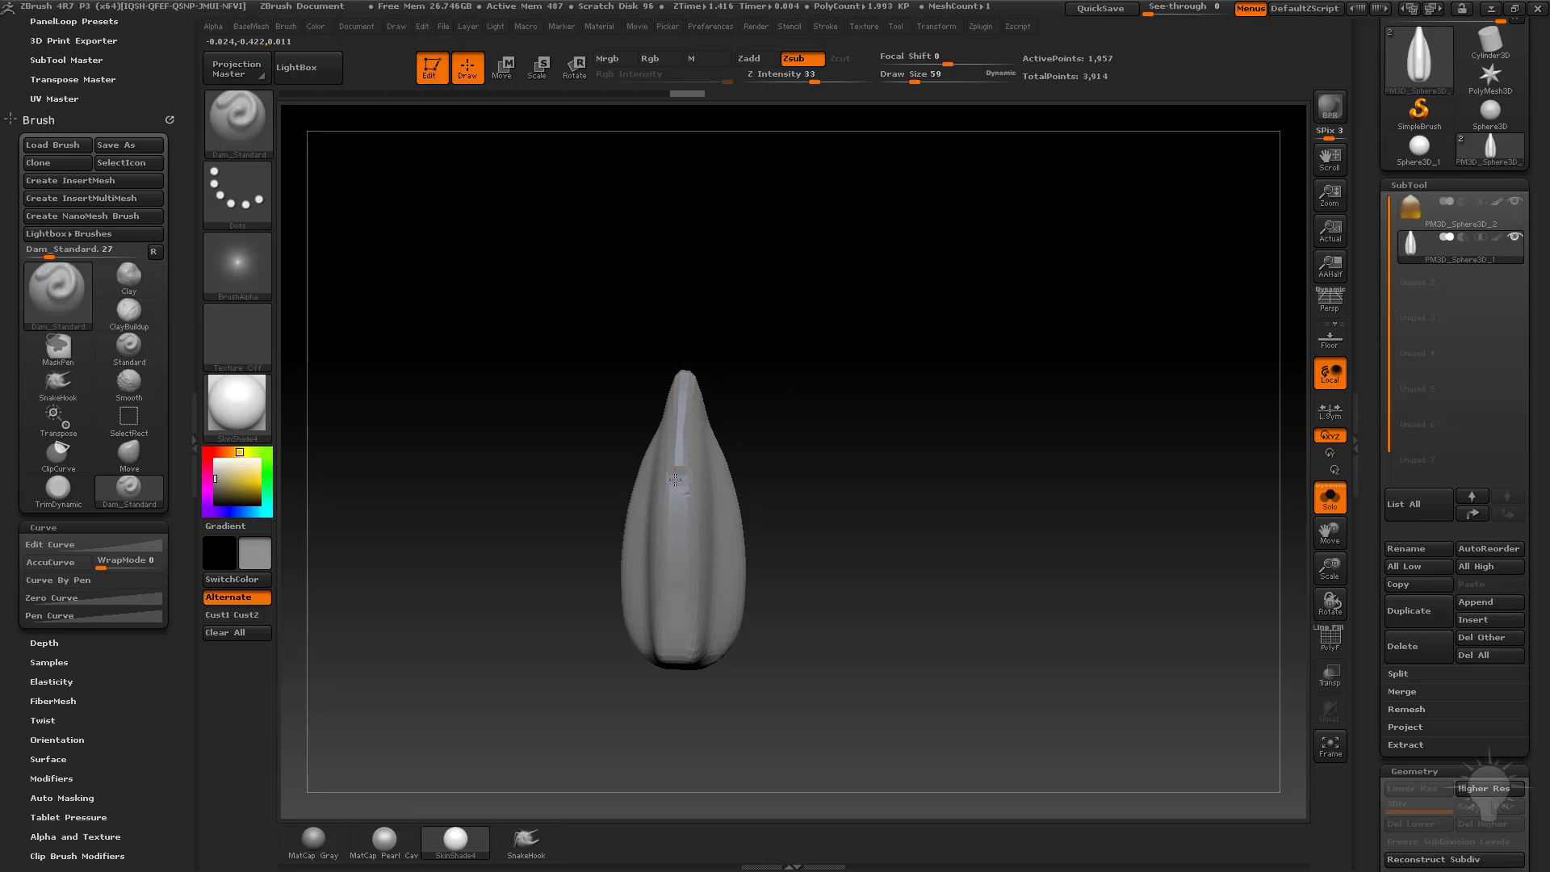
pyautogui.moveTo(670, 567); pyautogui.dragTo(676, 643)
pyautogui.keyDown('shift'); pyautogui.moveTo(764, 528); pyautogui.dragTo(776, 428); pyautogui.keyUp('shift')
pyautogui.moveTo(683, 508); pyautogui.dragTo(680, 652)
# Step: Sharpen the ridge edges from the tip towards the base with the Pinch brush at draw size 75
pyautogui.moveTo(914, 519); pyautogui.dragTo(850, 512)
pyautogui.moveTo(868, 452)
pyautogui.mouseDown()
pyautogui.moveTo(932, 426)
pyautogui.moveTo(928, 438)
pyautogui.mouseUp()
pyautogui.press('b')
pyautogui.press('p')
pyautogui.press('i')
pyautogui.press('s')
pyautogui.moveTo(747, 440); pyautogui.dragTo(751, 440)
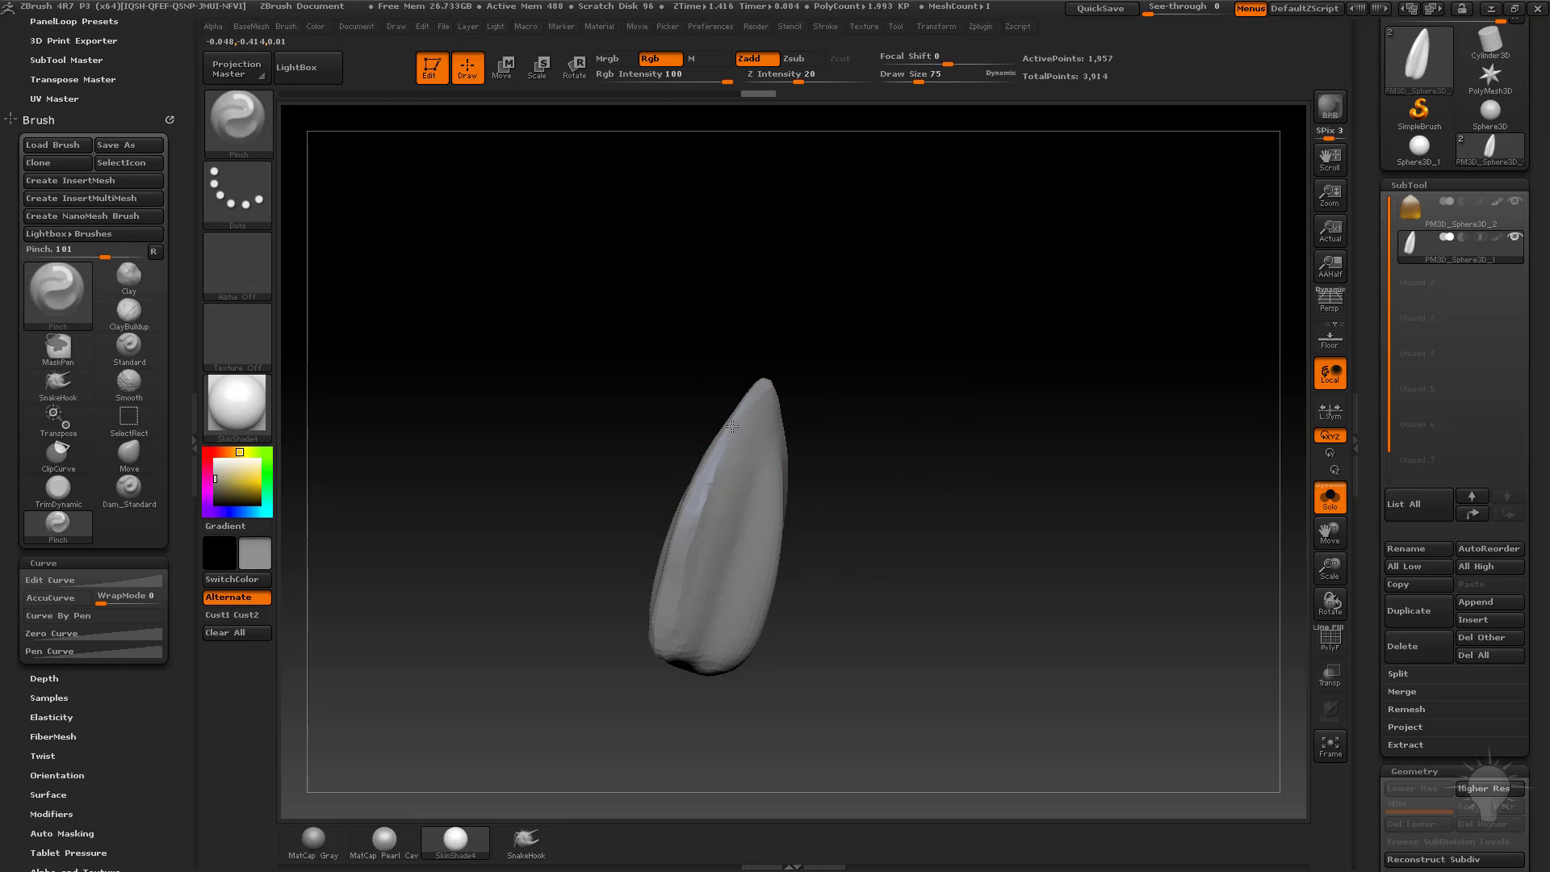
pyautogui.moveTo(965, 484)
pyautogui.mouseDown()
pyautogui.moveTo(836, 483)
pyautogui.moveTo(925, 486)
pyautogui.mouseUp()
pyautogui.moveTo(721, 525); pyautogui.dragTo(715, 614)
# Step: Set the brush draw size to 105 and collapse the Draw palette
pyautogui.press('s')
pyautogui.moveTo(681, 590); pyautogui.dragTo(696, 591)
pyautogui.press('[')
pyautogui.press('[')
pyautogui.press('[')
pyautogui.press('[')
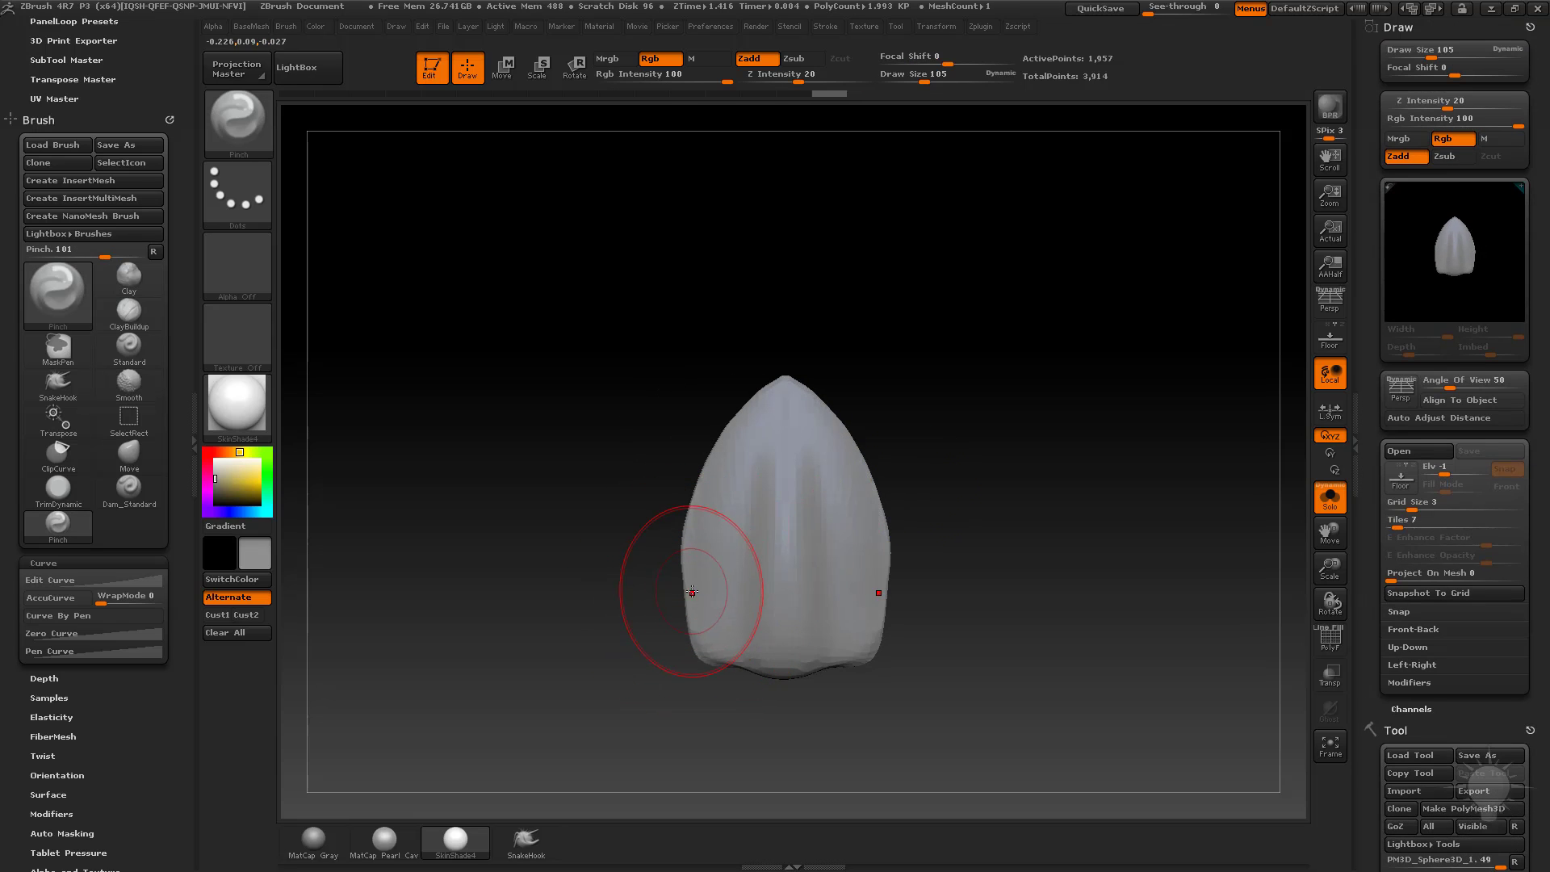
pyautogui.click(1531, 28)
pyautogui.keyDown('alt'); pyautogui.moveTo(985, 437); pyautogui.dragTo(978, 415); pyautogui.keyUp('alt')
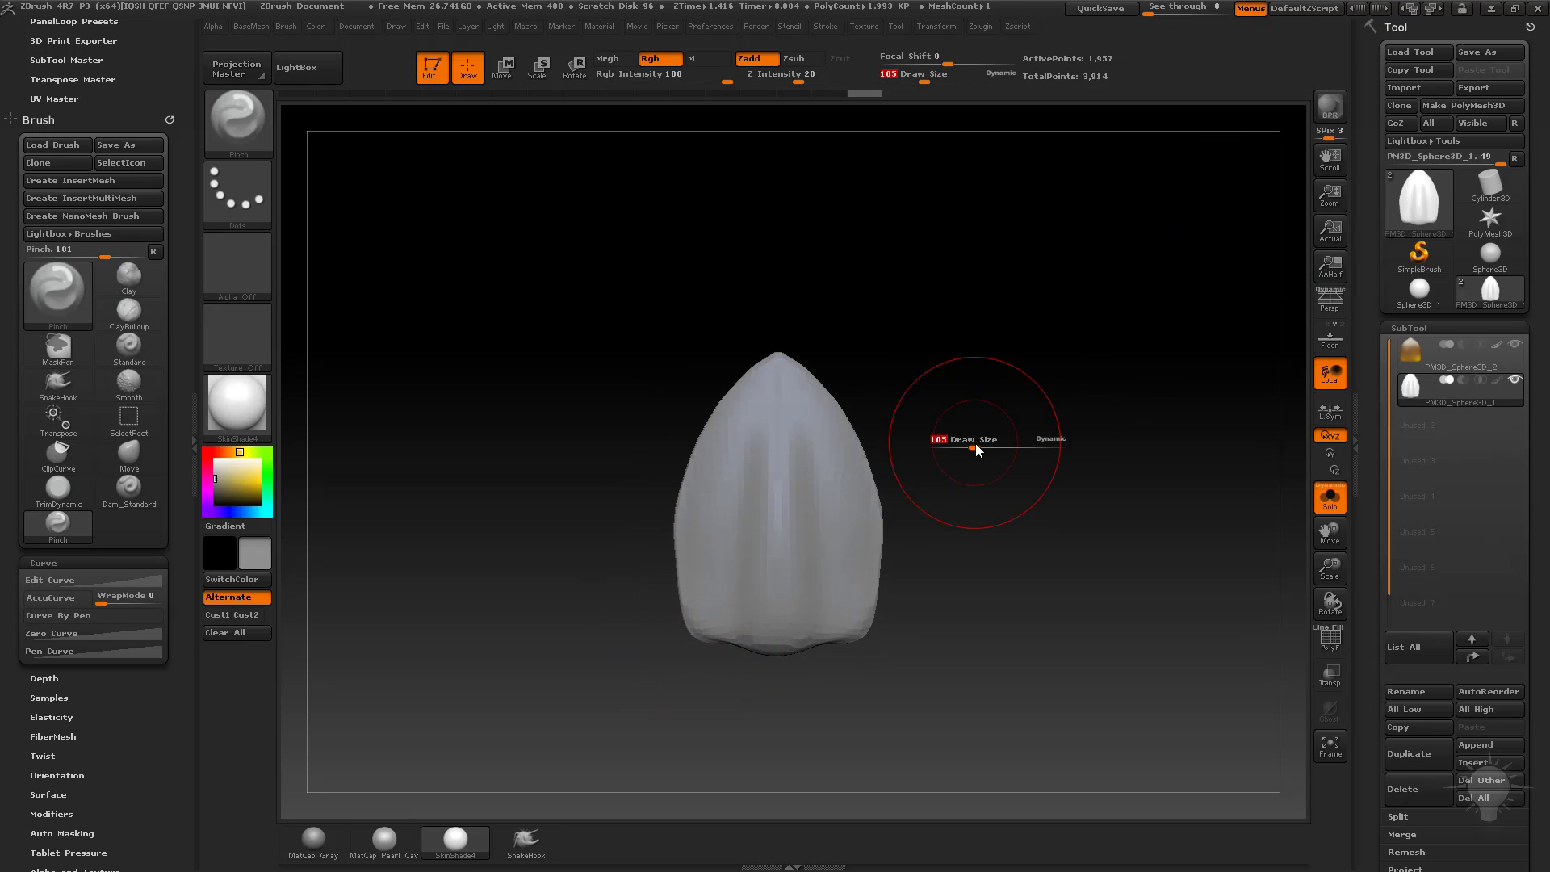
# Step: Reshape the lower corners of the base symmetrically with the Move brush at draw size 89
pyautogui.press('b')
pyautogui.press('m')
pyautogui.press('v')
pyautogui.click(71, 600)
pyautogui.press('s')
pyautogui.moveTo(693, 561)
pyautogui.mouseDown()
pyautogui.moveTo(707, 561)
pyautogui.moveTo(680, 568)
pyautogui.mouseUp()
pyautogui.press('s')
pyautogui.keyDown('alt'); pyautogui.moveTo(1004, 515); pyautogui.dragTo(951, 454); pyautogui.keyUp('alt')
pyautogui.press('s')
pyautogui.moveTo(723, 555); pyautogui.dragTo(677, 595)
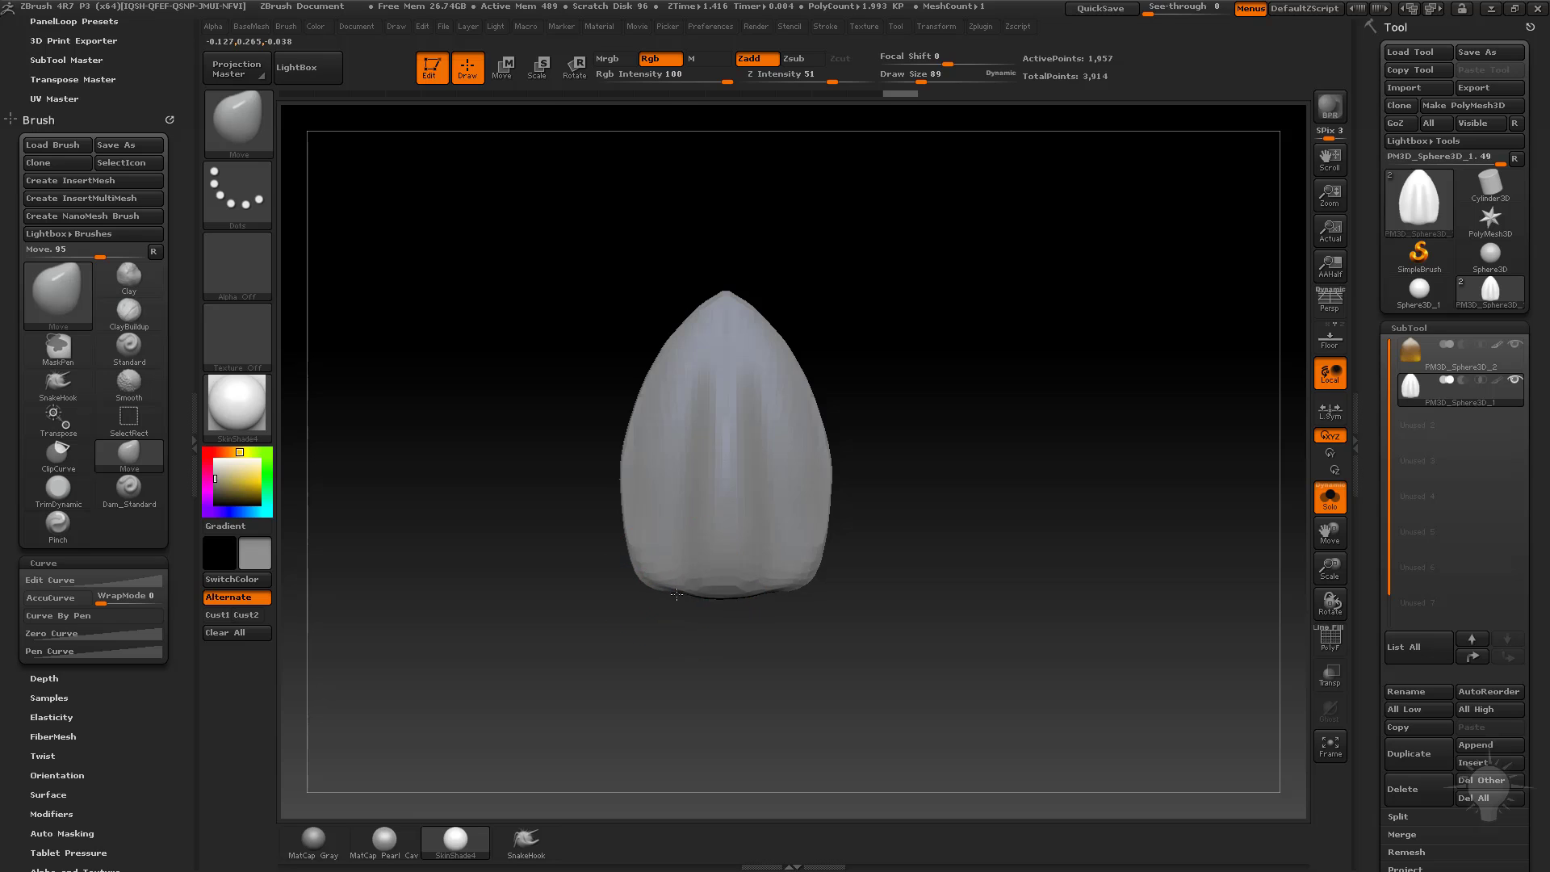
# Step: Set the draw size to 75 and stretch the piece slightly taller with Transpose Move
pyautogui.press('s')
pyautogui.keyDown('alt'); pyautogui.moveTo(952, 419); pyautogui.dragTo(941, 505); pyautogui.keyUp('alt')
pyautogui.press('w')
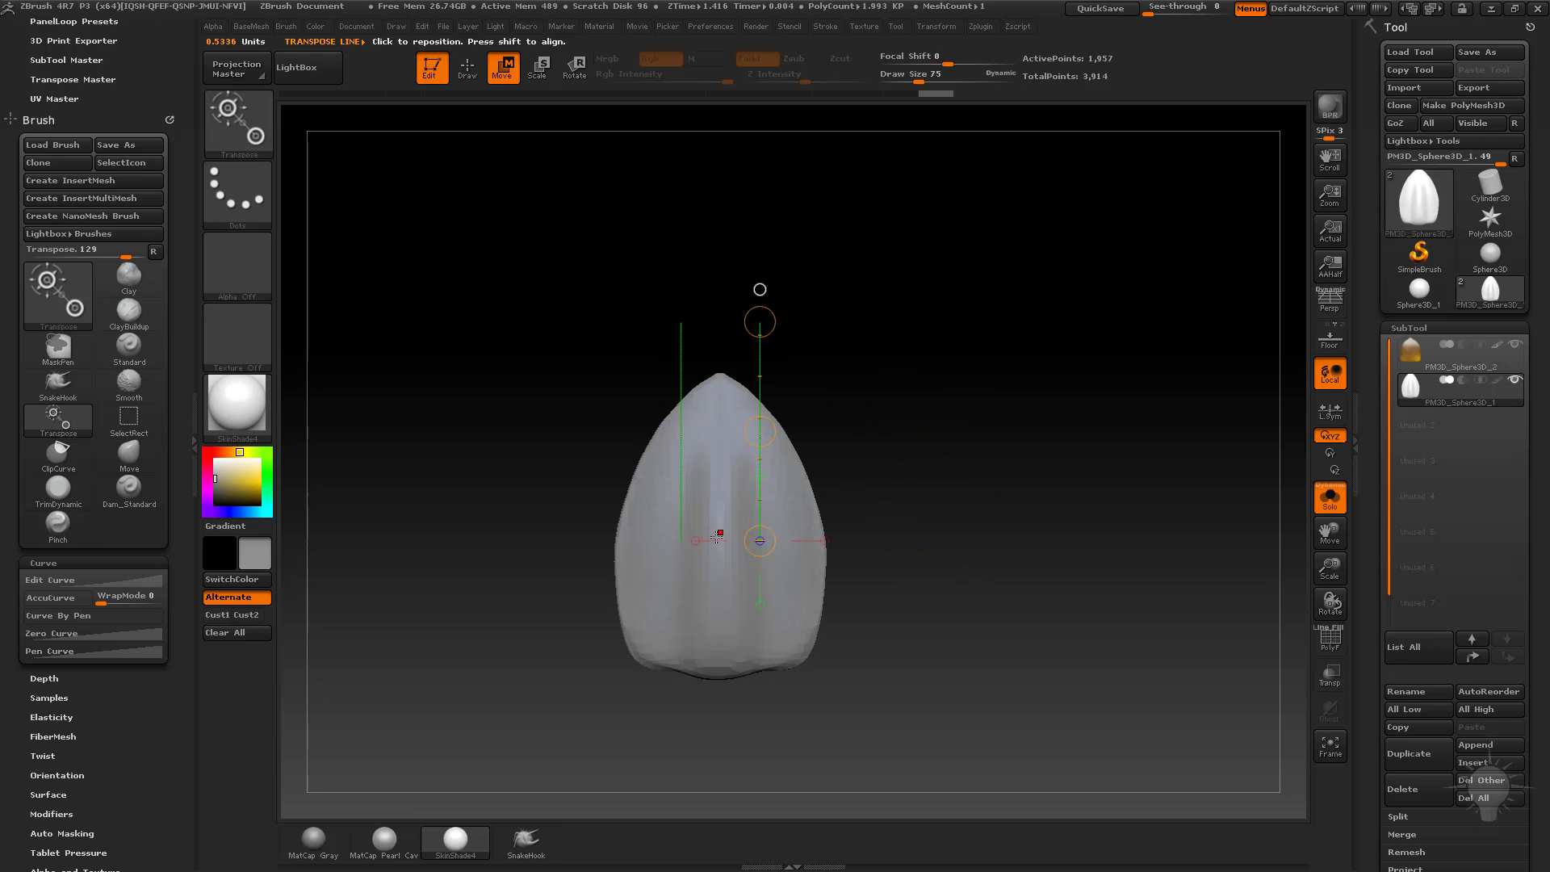
pyautogui.keyDown('shift'); pyautogui.moveTo(716, 525); pyautogui.dragTo(721, 262); pyautogui.keyUp('shift')
pyautogui.press('q')
pyautogui.keyDown('alt'); pyautogui.moveTo(922, 365); pyautogui.dragTo(961, 324); pyautogui.keyUp('alt')
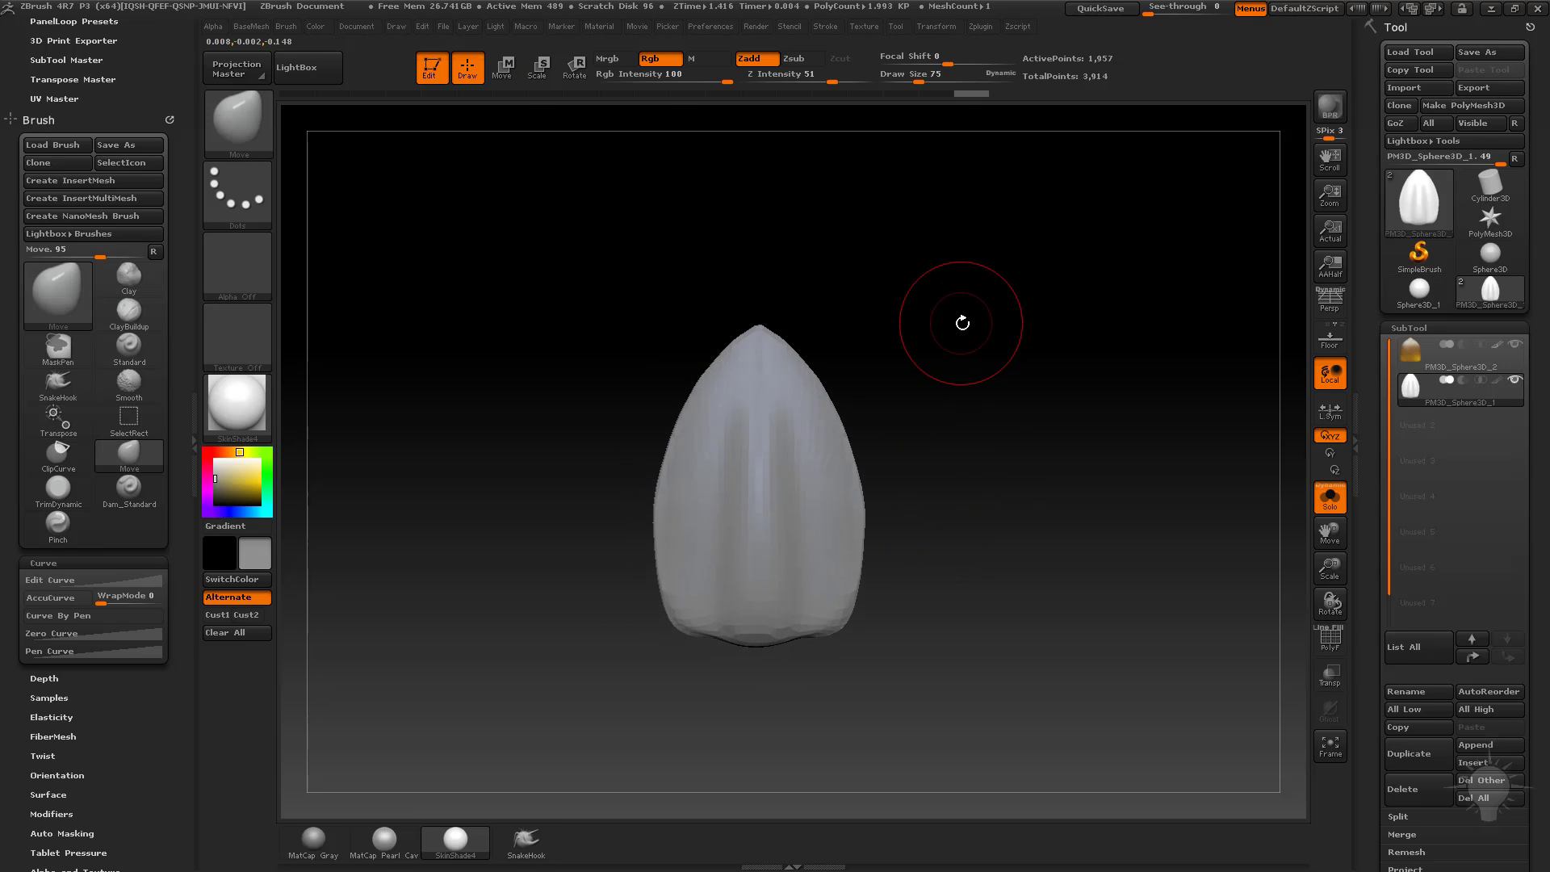
# Step: Check the bird-seed reference photo and fill the piece with a dark navy colour
pyautogui.moveTo(0, 79); pyautogui.dragTo(474, 248)
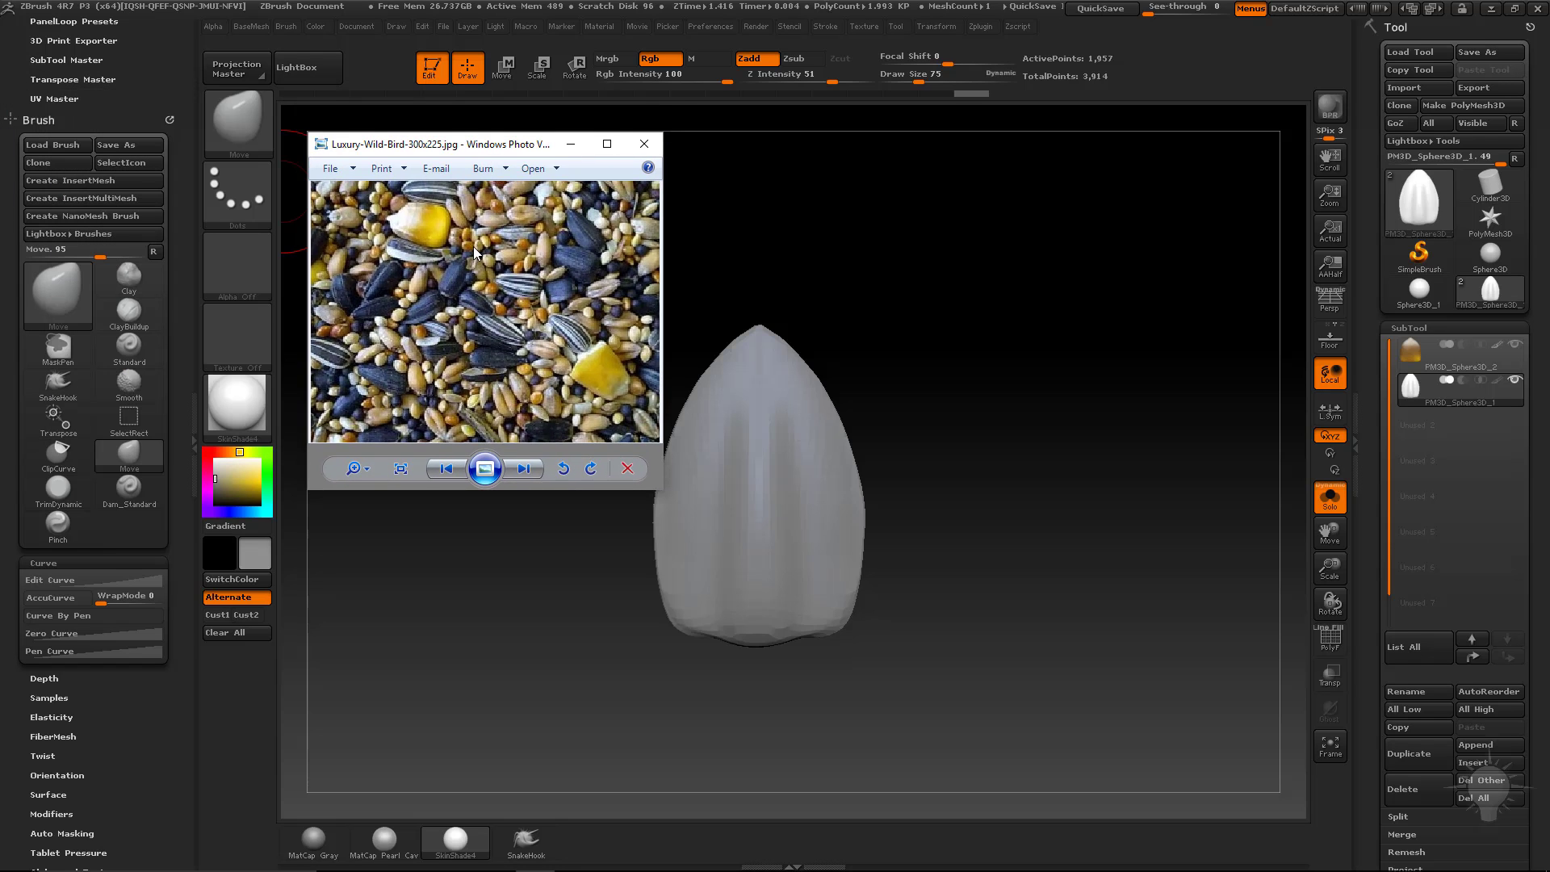
pyautogui.moveTo(499, 146); pyautogui.dragTo(0, 197)
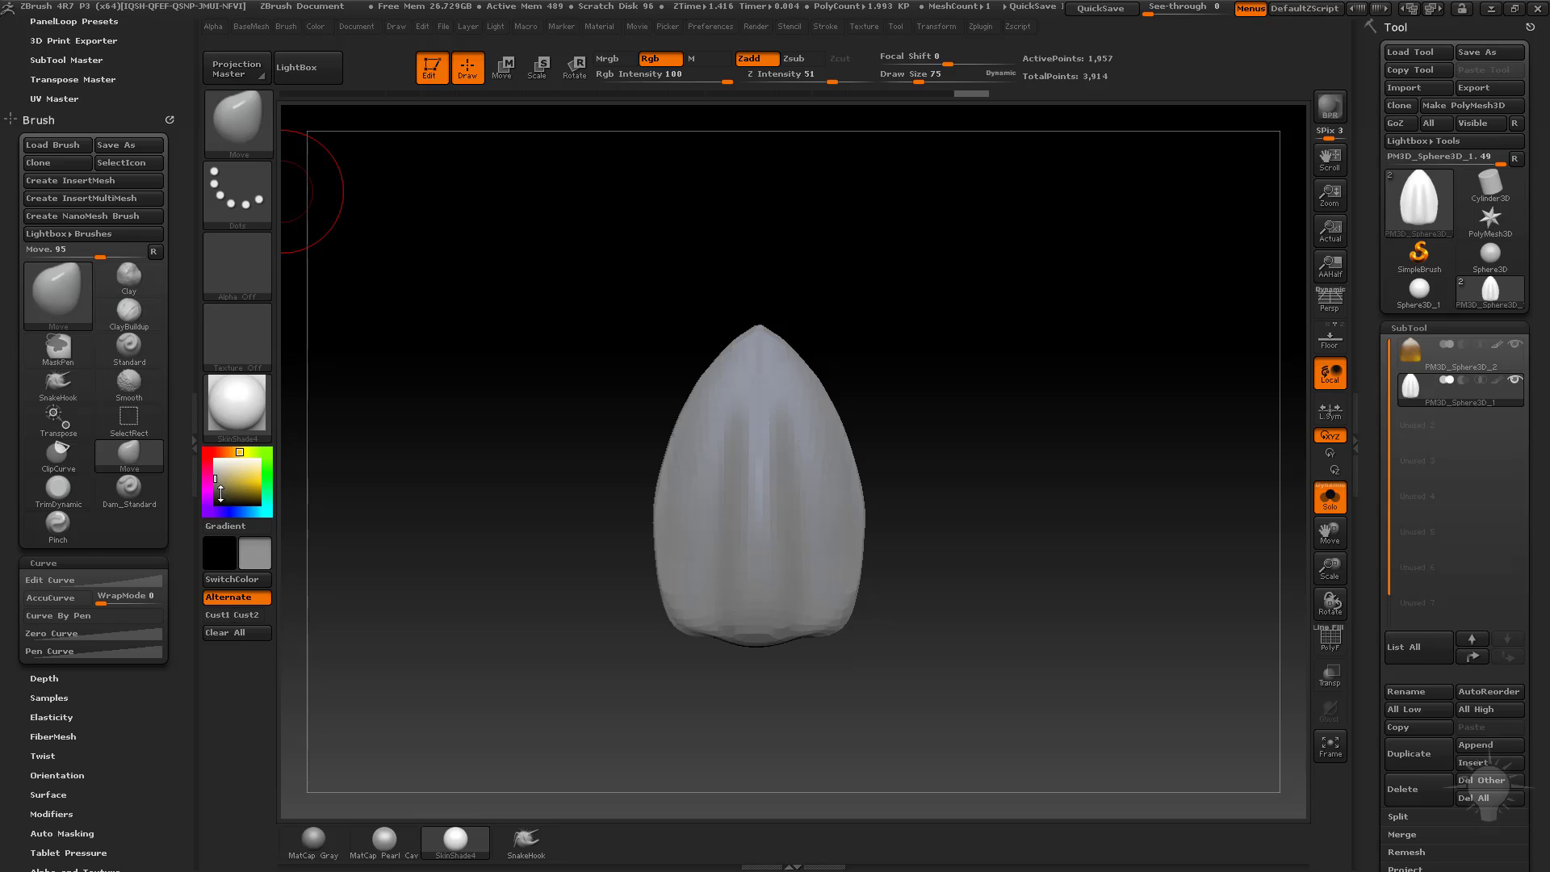
pyautogui.click(217, 493)
pyautogui.click(229, 511)
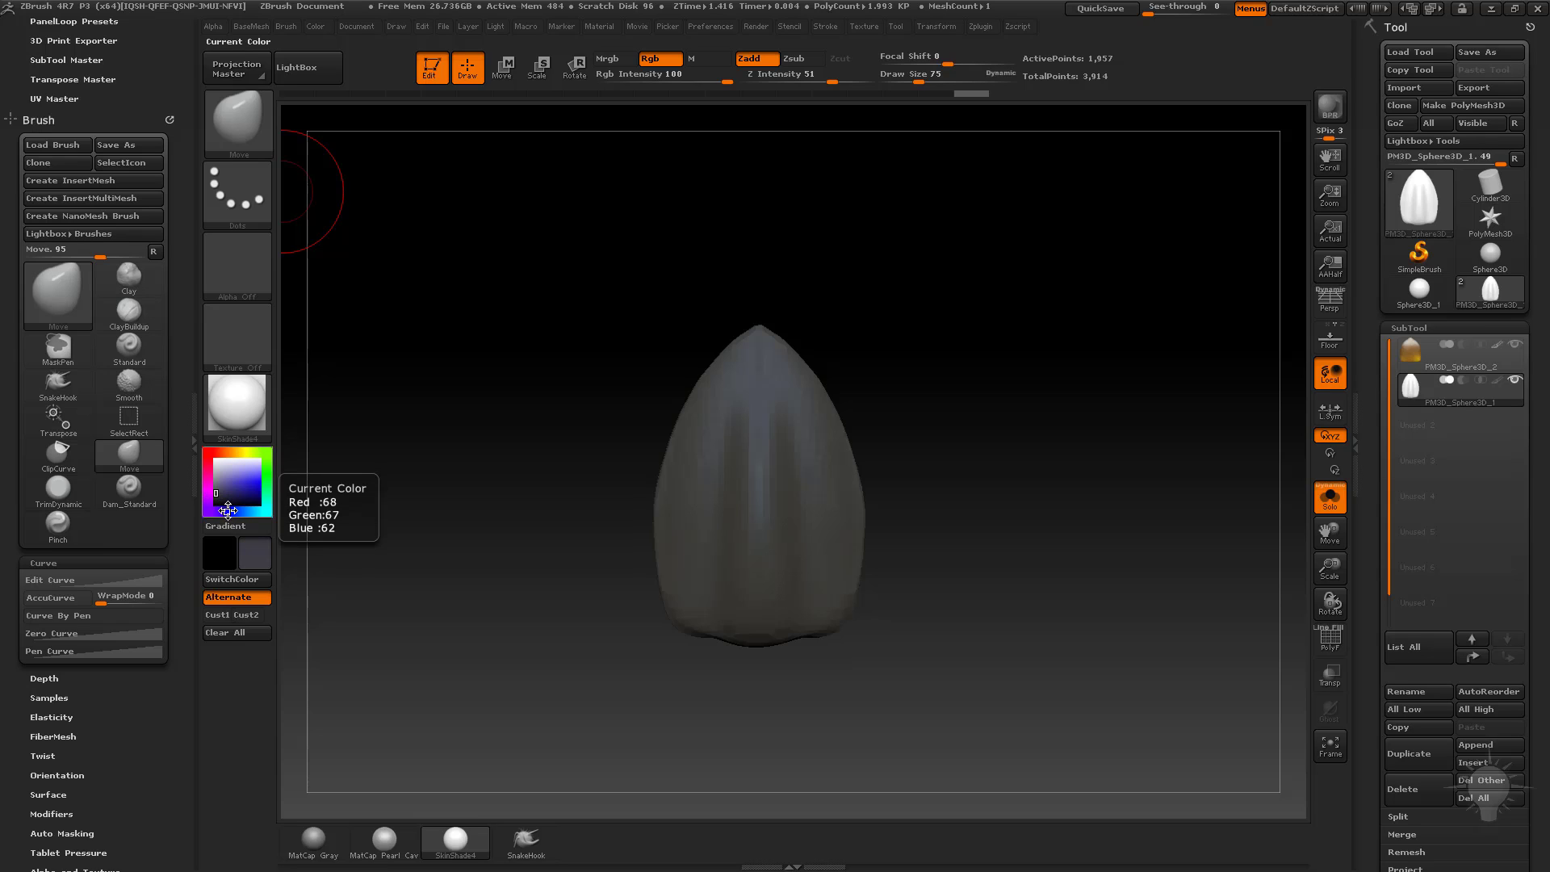
pyautogui.click(218, 499)
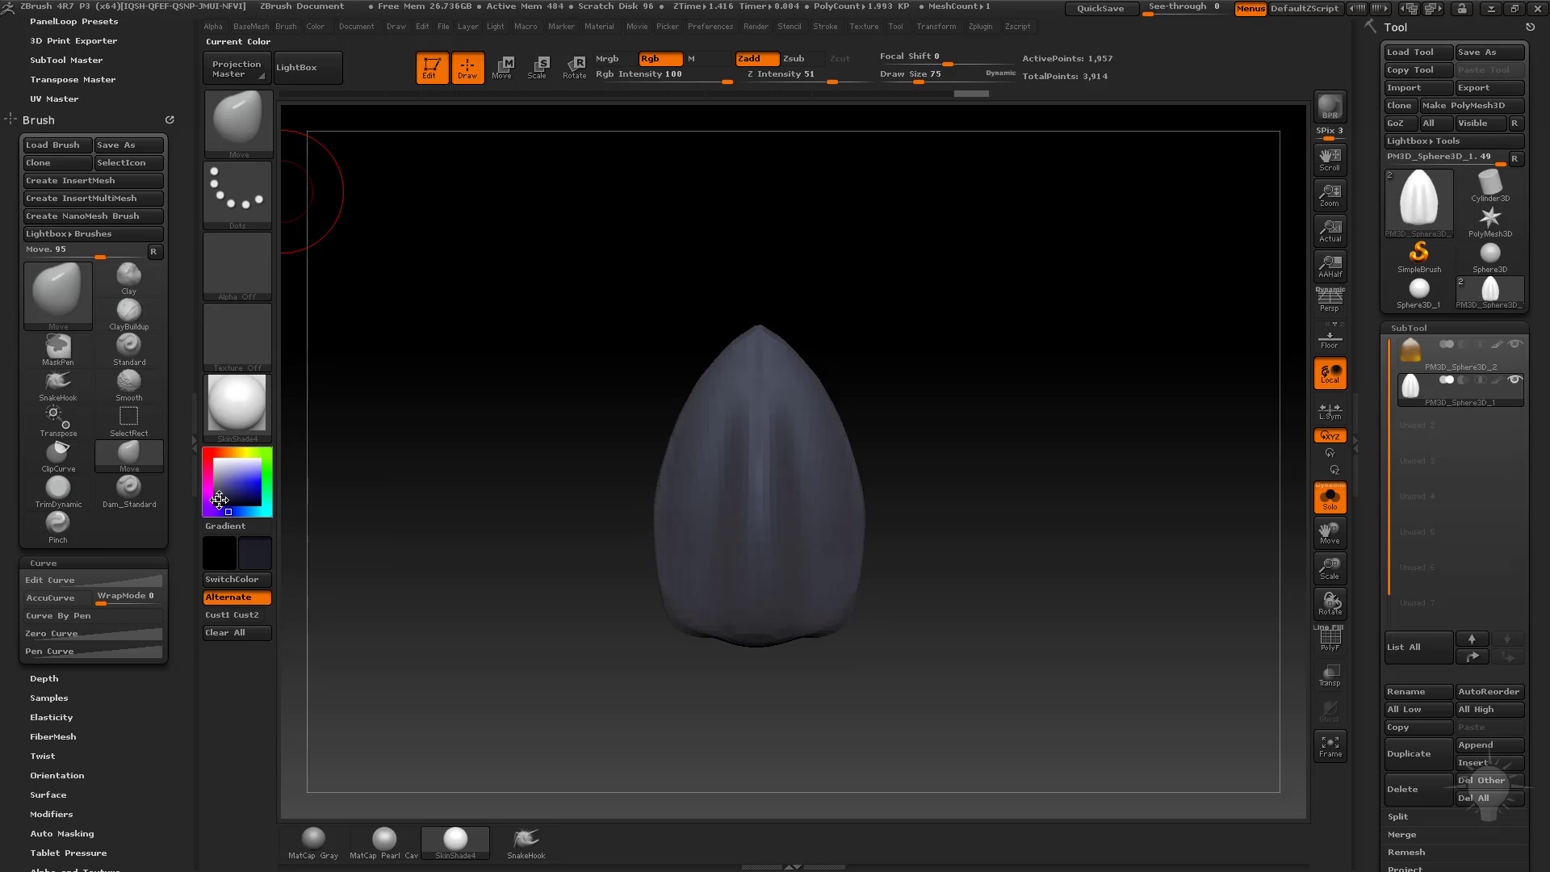
pyautogui.press('ctrl')
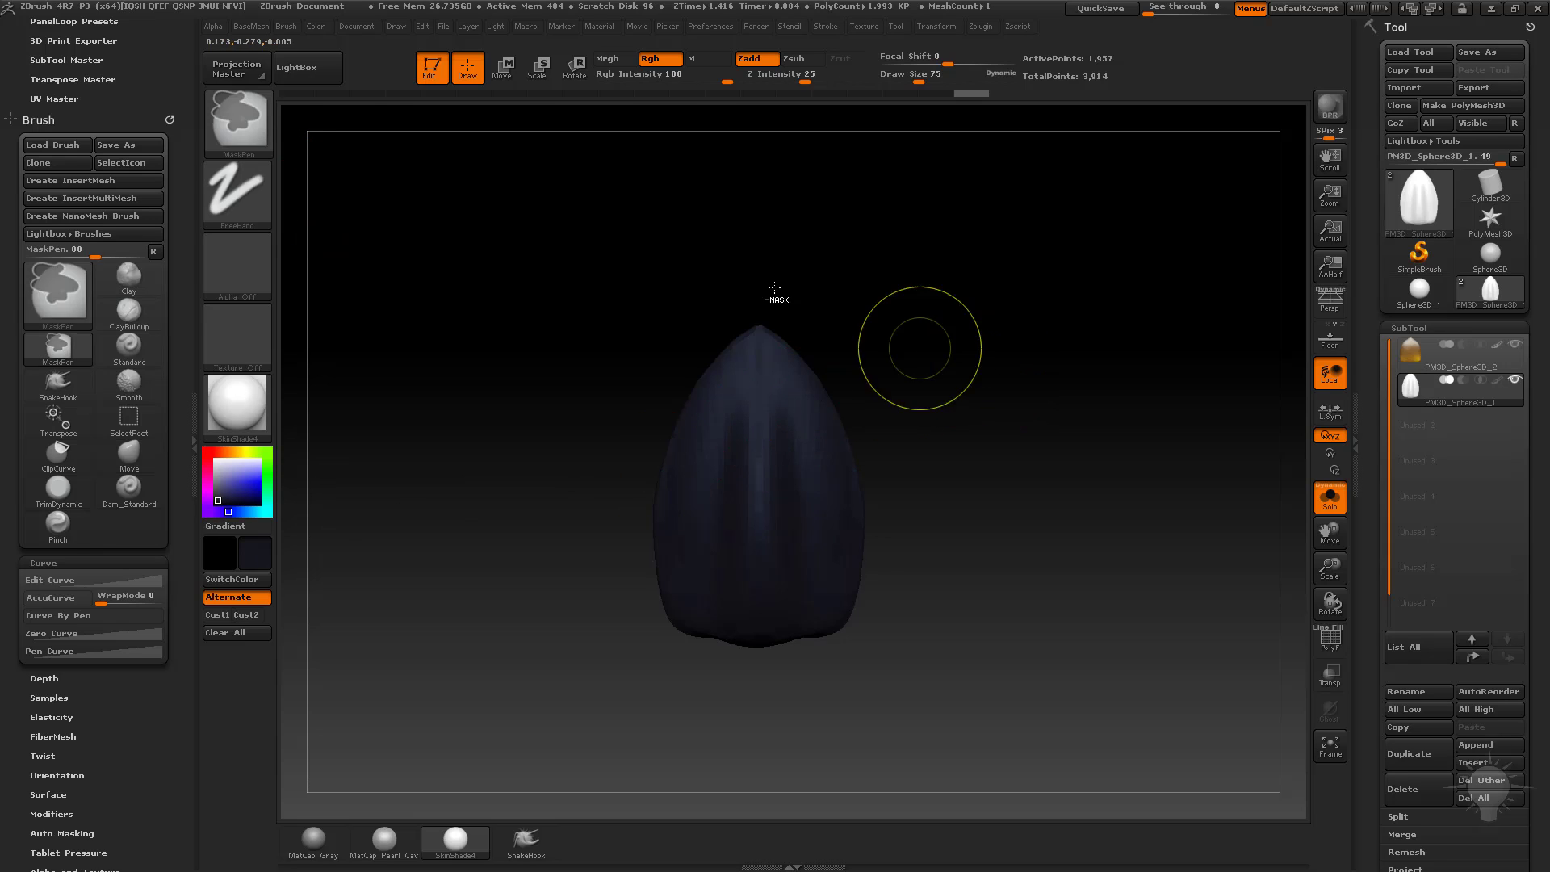
pyautogui.click(324, 28)
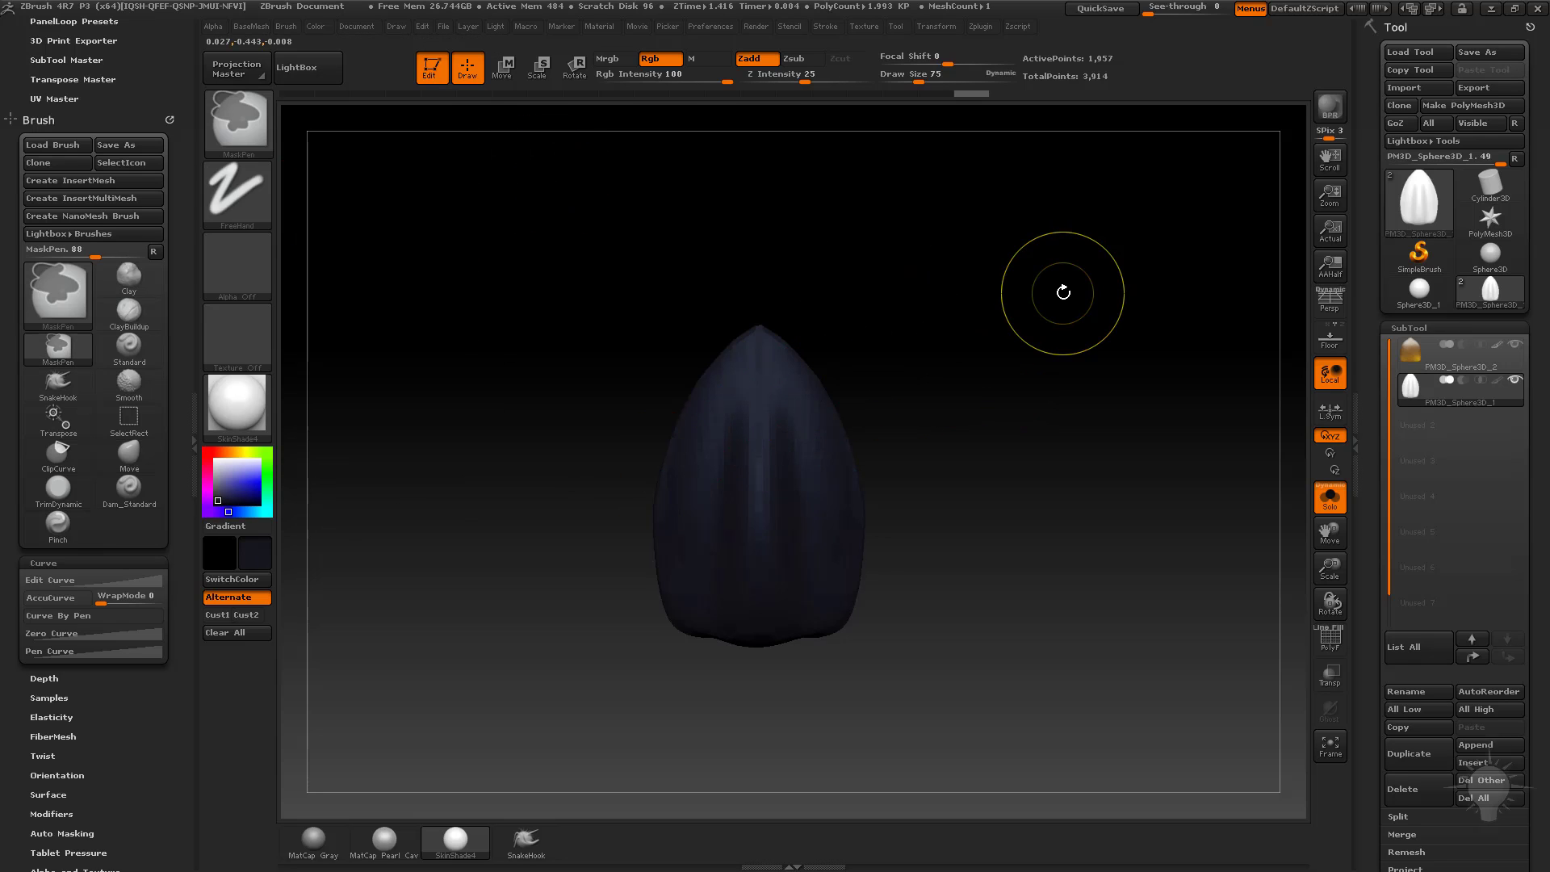
# Step: Duplicate the dark navy subtool and select the copy at the end of the subtool list
pyautogui.press('s')
pyautogui.moveTo(1034, 396); pyautogui.dragTo(1028, 396)
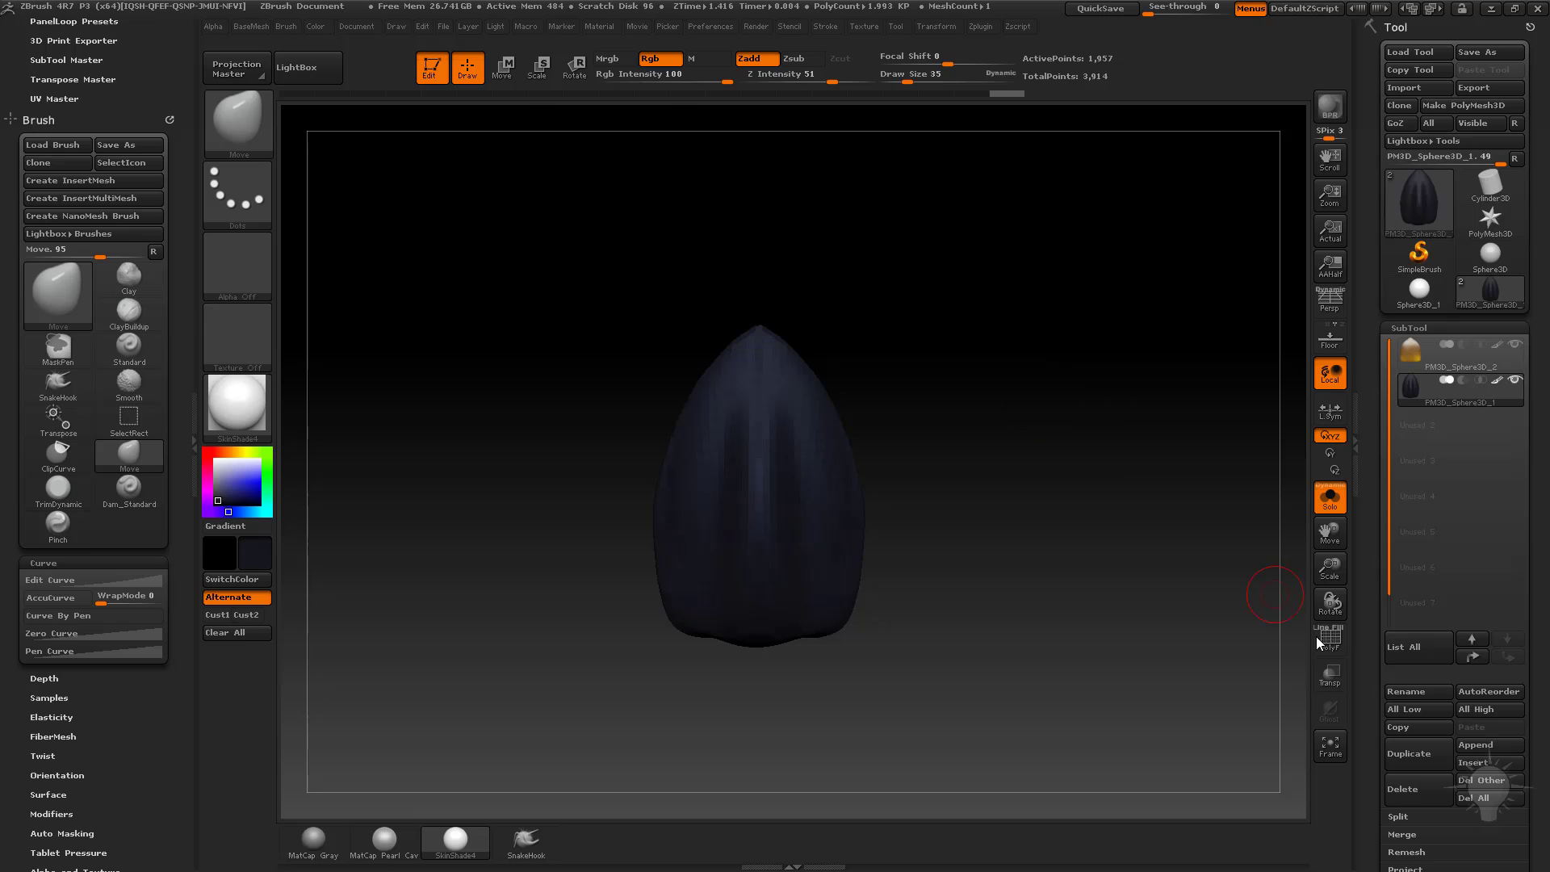
pyautogui.click(1410, 748)
pyautogui.click(1452, 438)
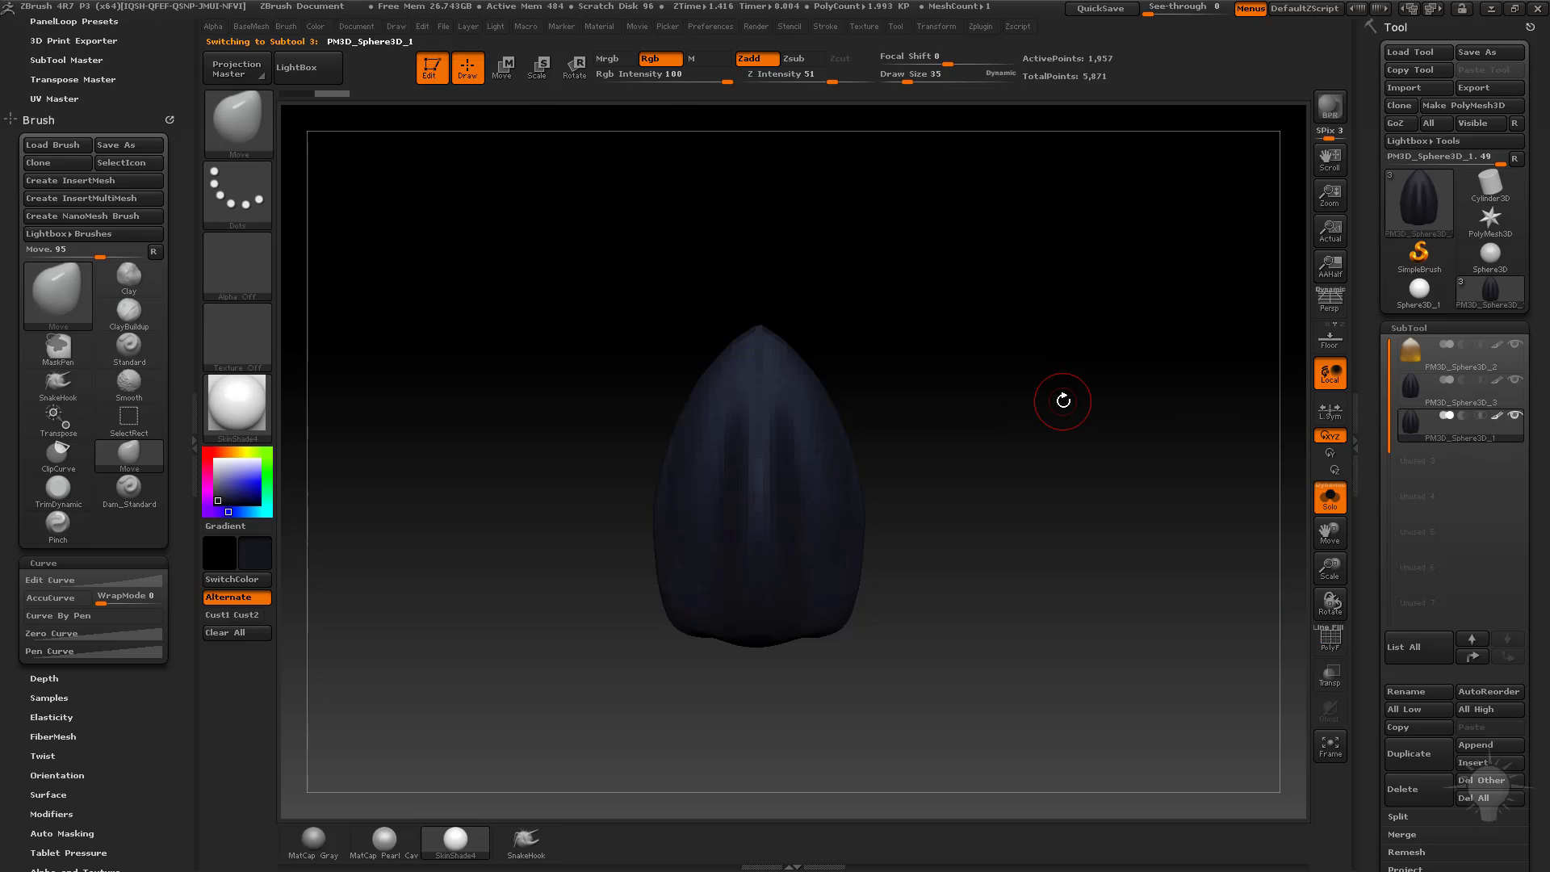
# Step: Set up the Standard brush at draw size 24 with Rgb on and Zadd off, and pick a light beige colour
pyautogui.press('s')
pyautogui.click(958, 400)
pyautogui.keyDown('alt'); pyautogui.moveTo(1002, 355); pyautogui.dragTo(957, 358); pyautogui.keyUp('alt')
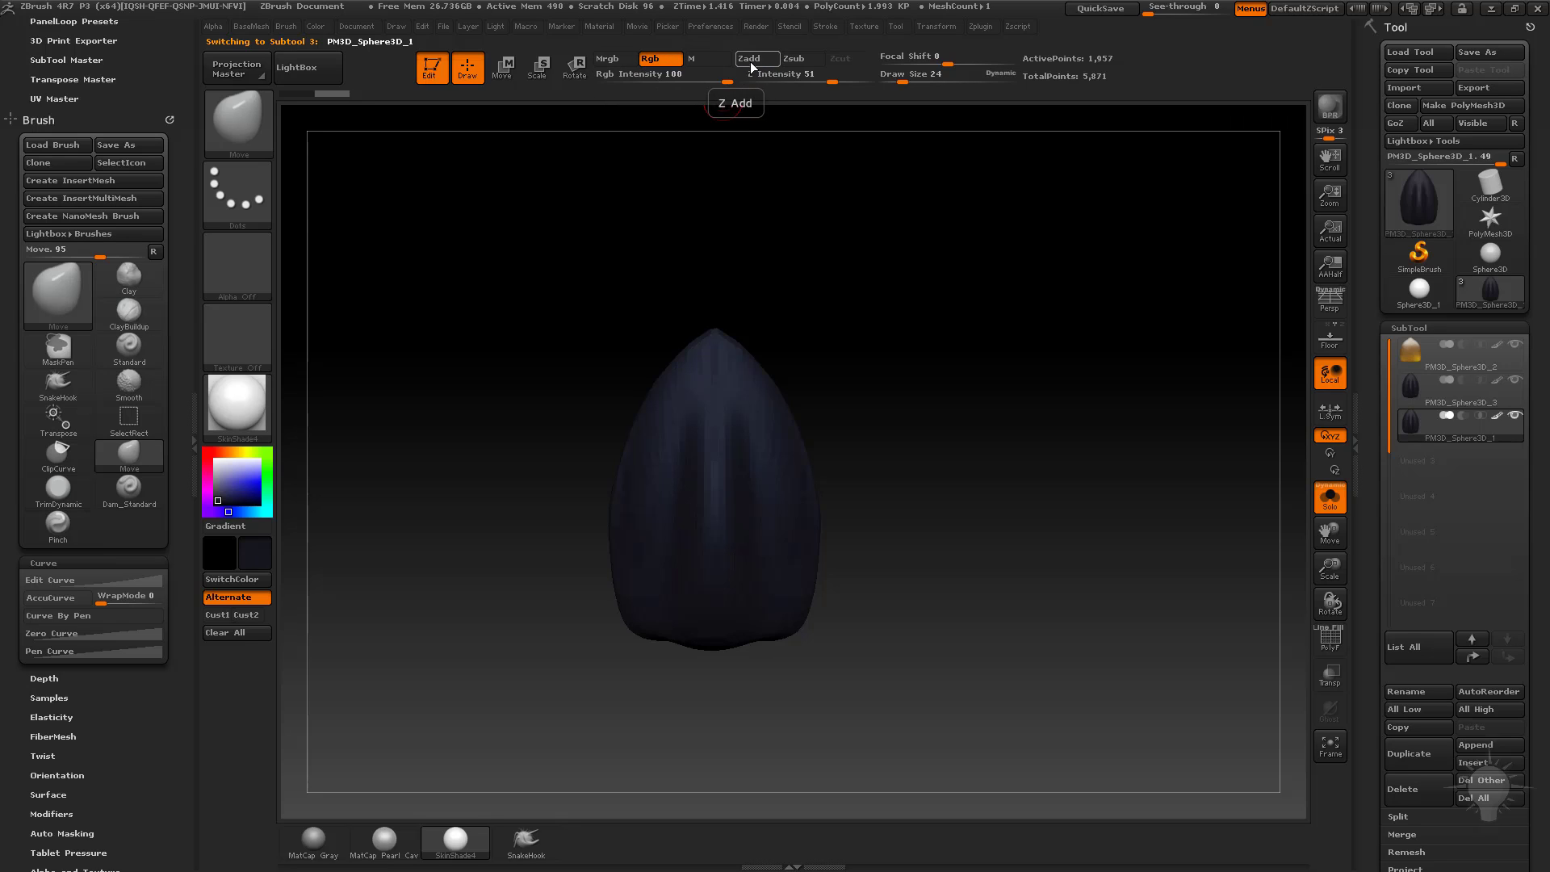
pyautogui.press('b')
pyautogui.press('s')
pyautogui.press('t')
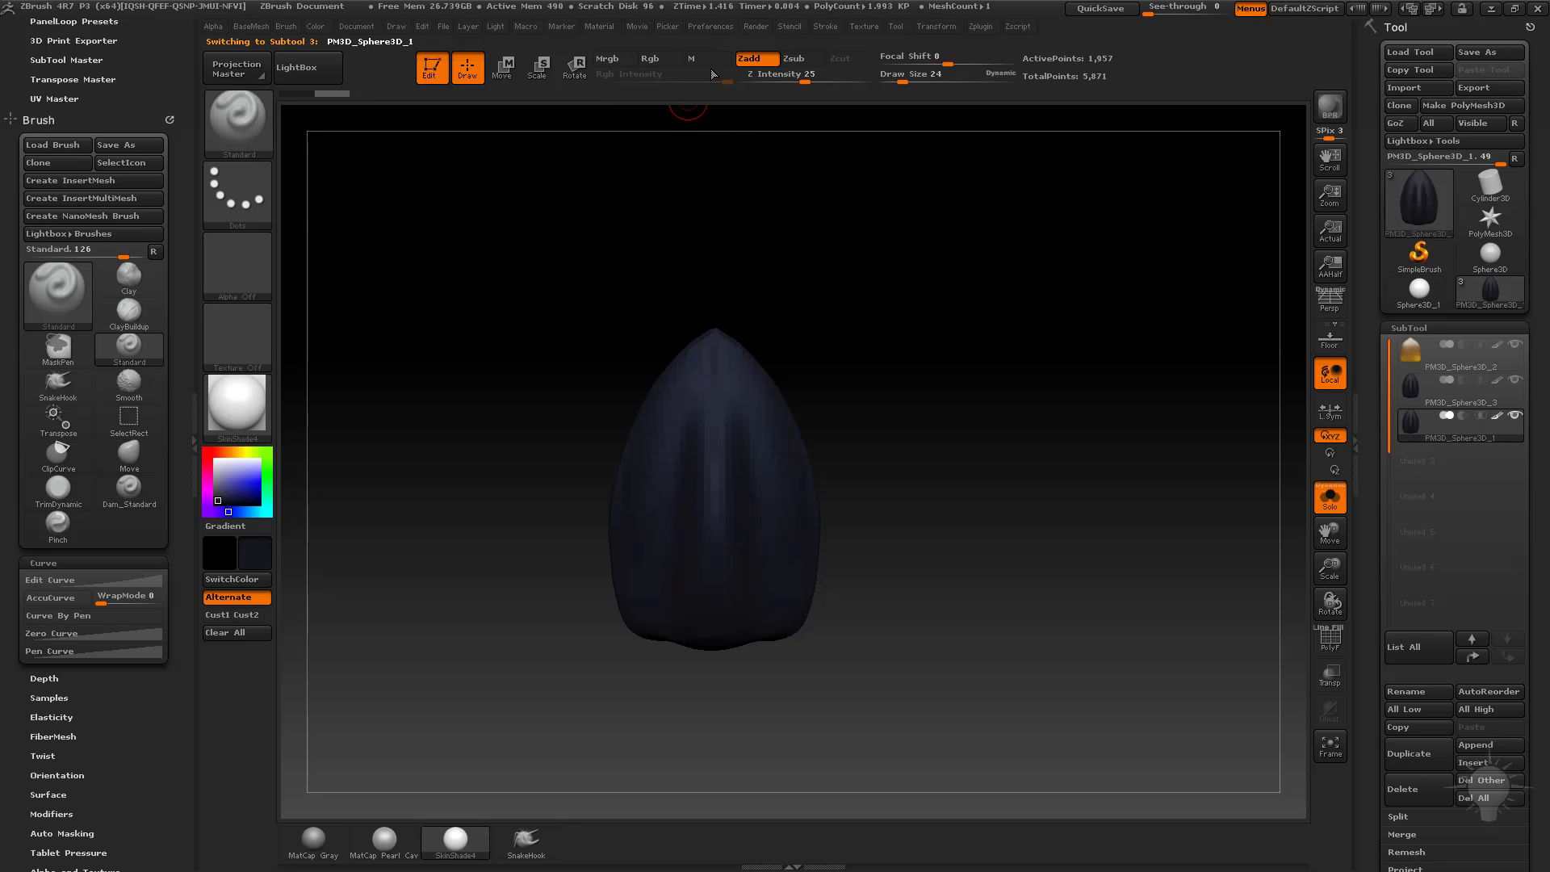
pyautogui.keyDown('alt'); pyautogui.moveTo(914, 392); pyautogui.dragTo(900, 375); pyautogui.keyUp('alt')
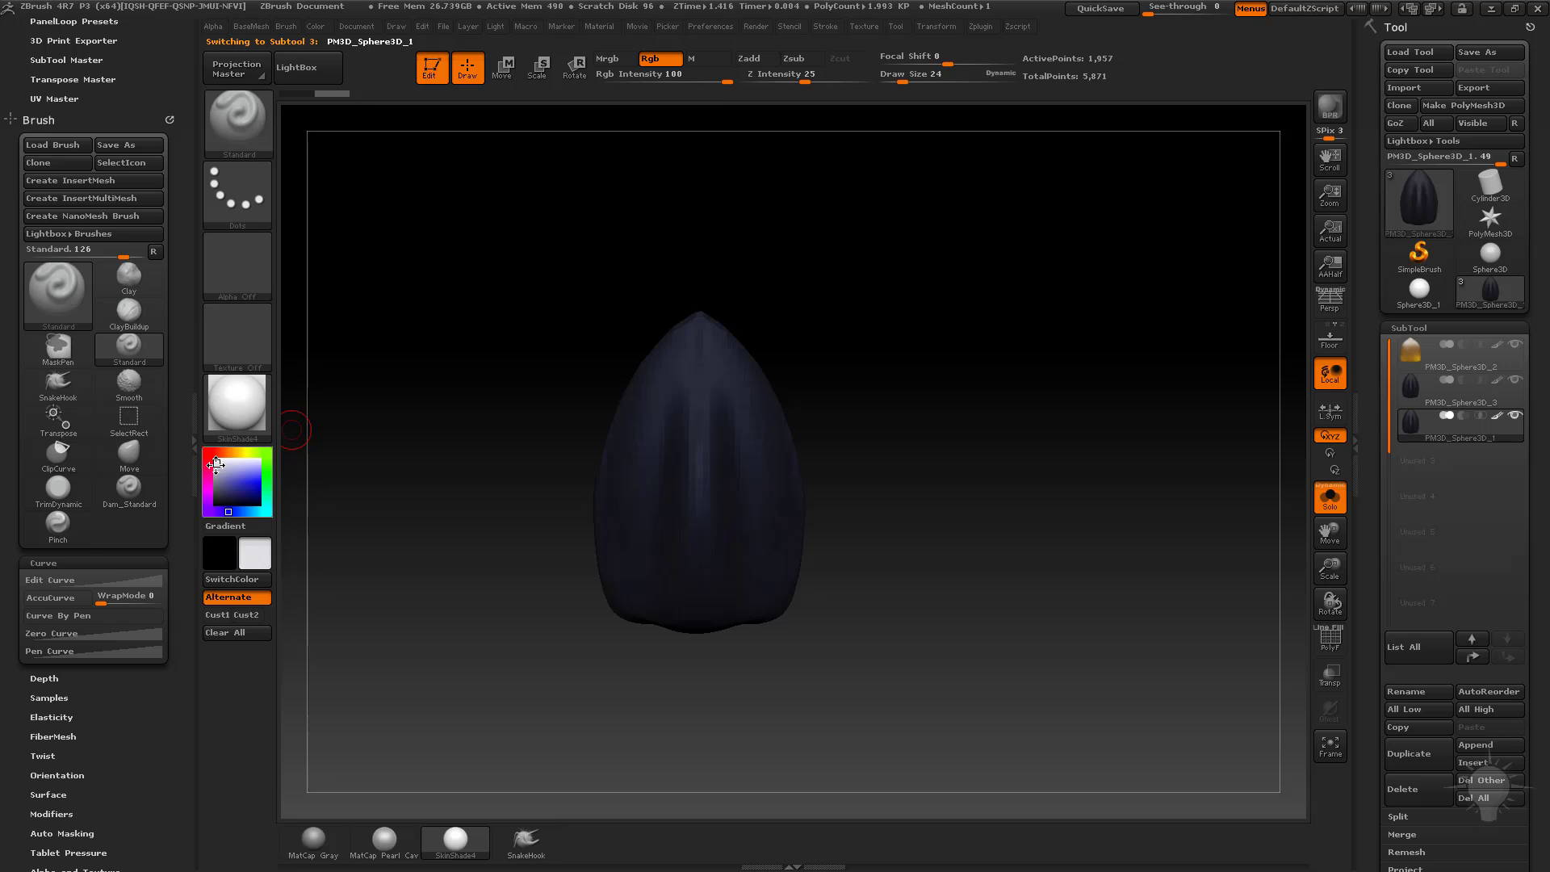
pyautogui.click(238, 452)
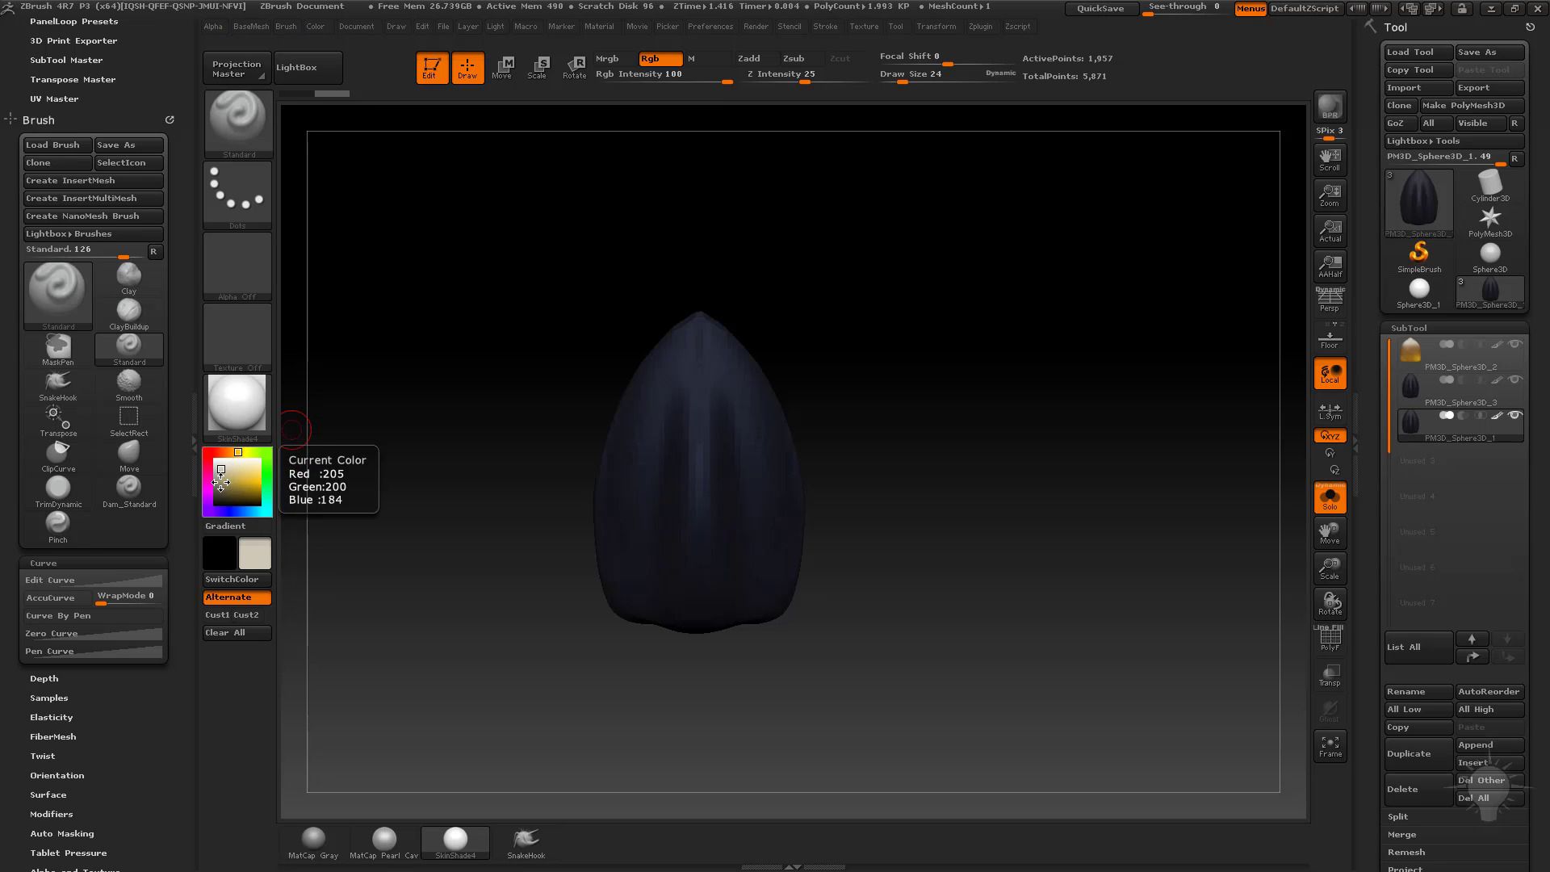
pyautogui.click(218, 468)
# Step: Try painting light beige stripes lengthwise over the dark navy copy
pyautogui.moveTo(712, 369); pyautogui.dragTo(673, 472)
pyautogui.moveTo(954, 404)
pyautogui.mouseDown()
pyautogui.moveTo(859, 384)
pyautogui.moveTo(836, 409)
pyautogui.mouseUp()
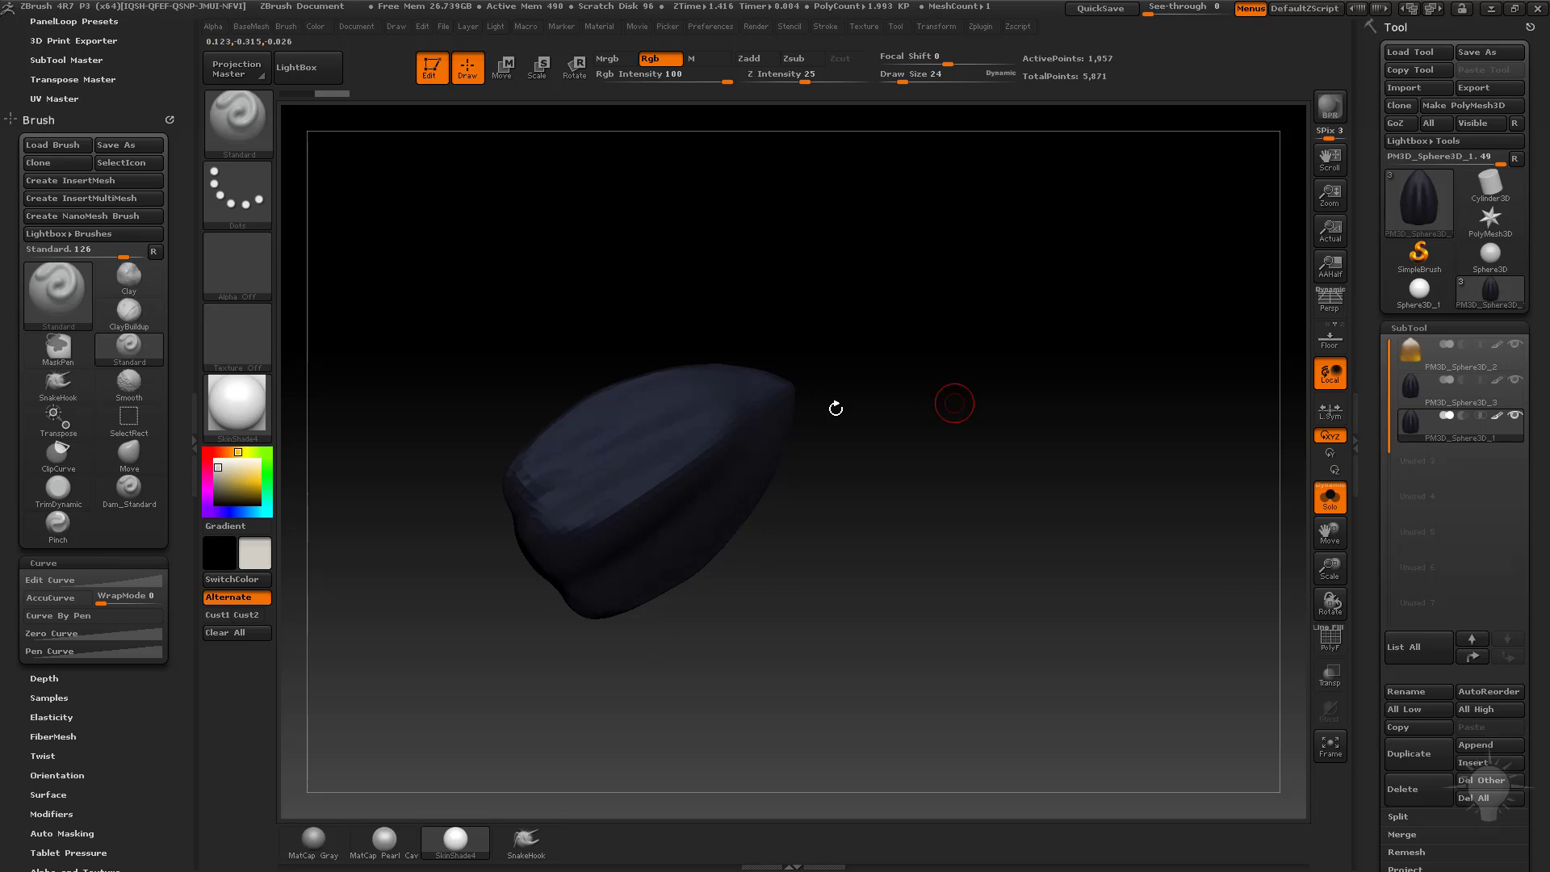
pyautogui.moveTo(528, 501)
pyautogui.mouseDown()
pyautogui.moveTo(751, 389)
pyautogui.moveTo(537, 484)
pyautogui.mouseUp()
pyautogui.moveTo(888, 380)
pyautogui.mouseDown()
pyautogui.moveTo(813, 425)
pyautogui.moveTo(824, 406)
pyautogui.moveTo(531, 480)
pyautogui.mouseUp()
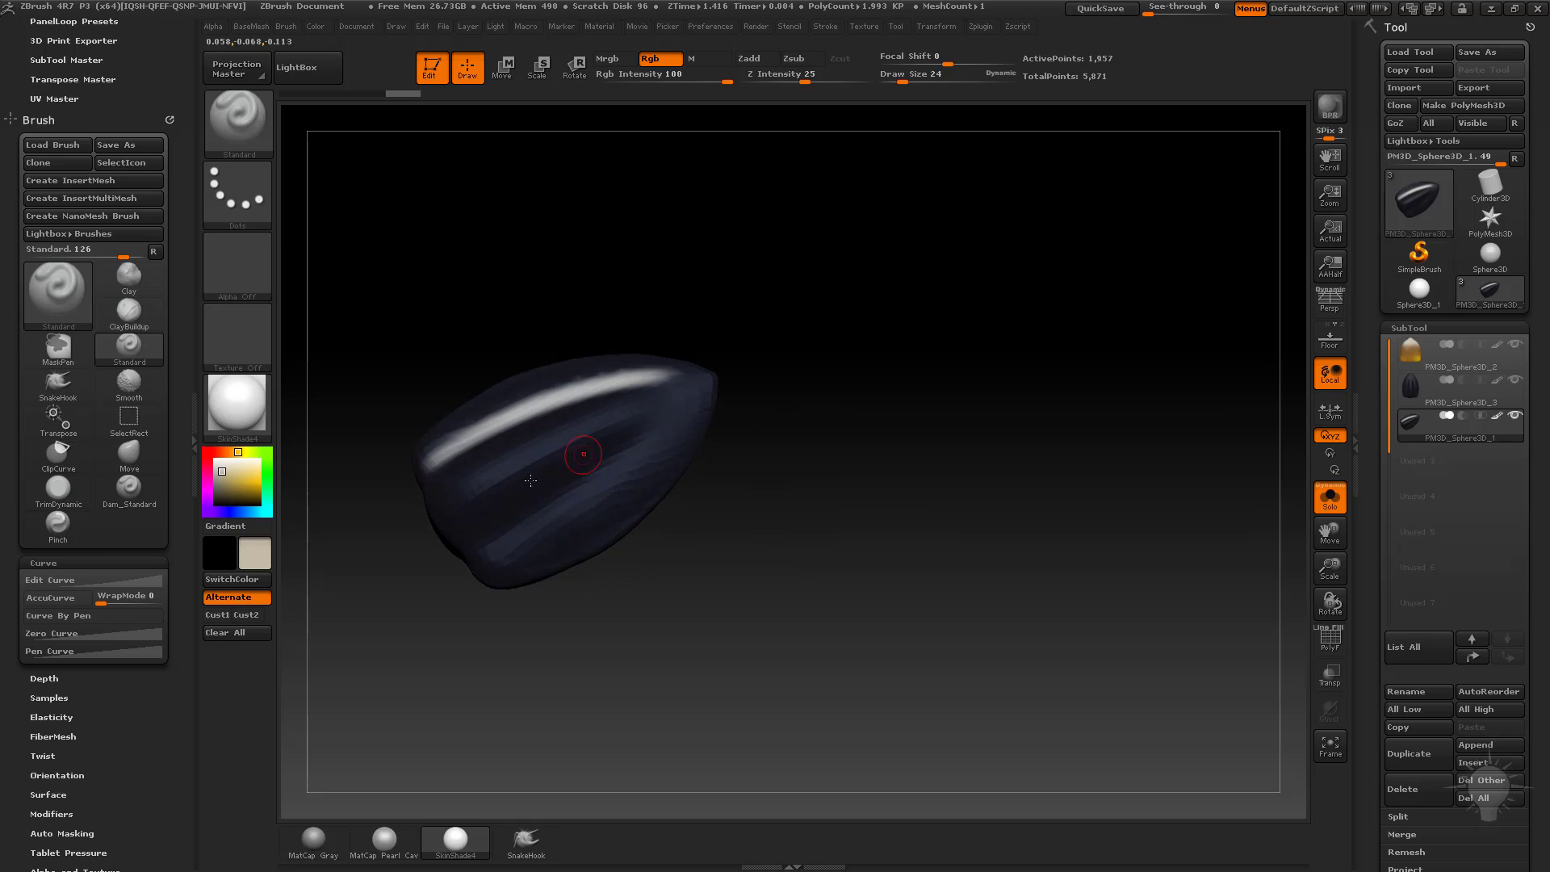
pyautogui.moveTo(571, 432)
pyautogui.mouseDown()
pyautogui.moveTo(761, 389)
pyautogui.moveTo(808, 458)
pyautogui.moveTo(832, 453)
pyautogui.moveTo(796, 445)
pyautogui.mouseUp()
# Step: Fill the copy with light beige and paint a first dark navy stripe along its lengthwise groove
pyautogui.hotkey('ctrl', 'f')
pyautogui.click(216, 499)
pyautogui.moveTo(487, 522); pyautogui.dragTo(693, 418)
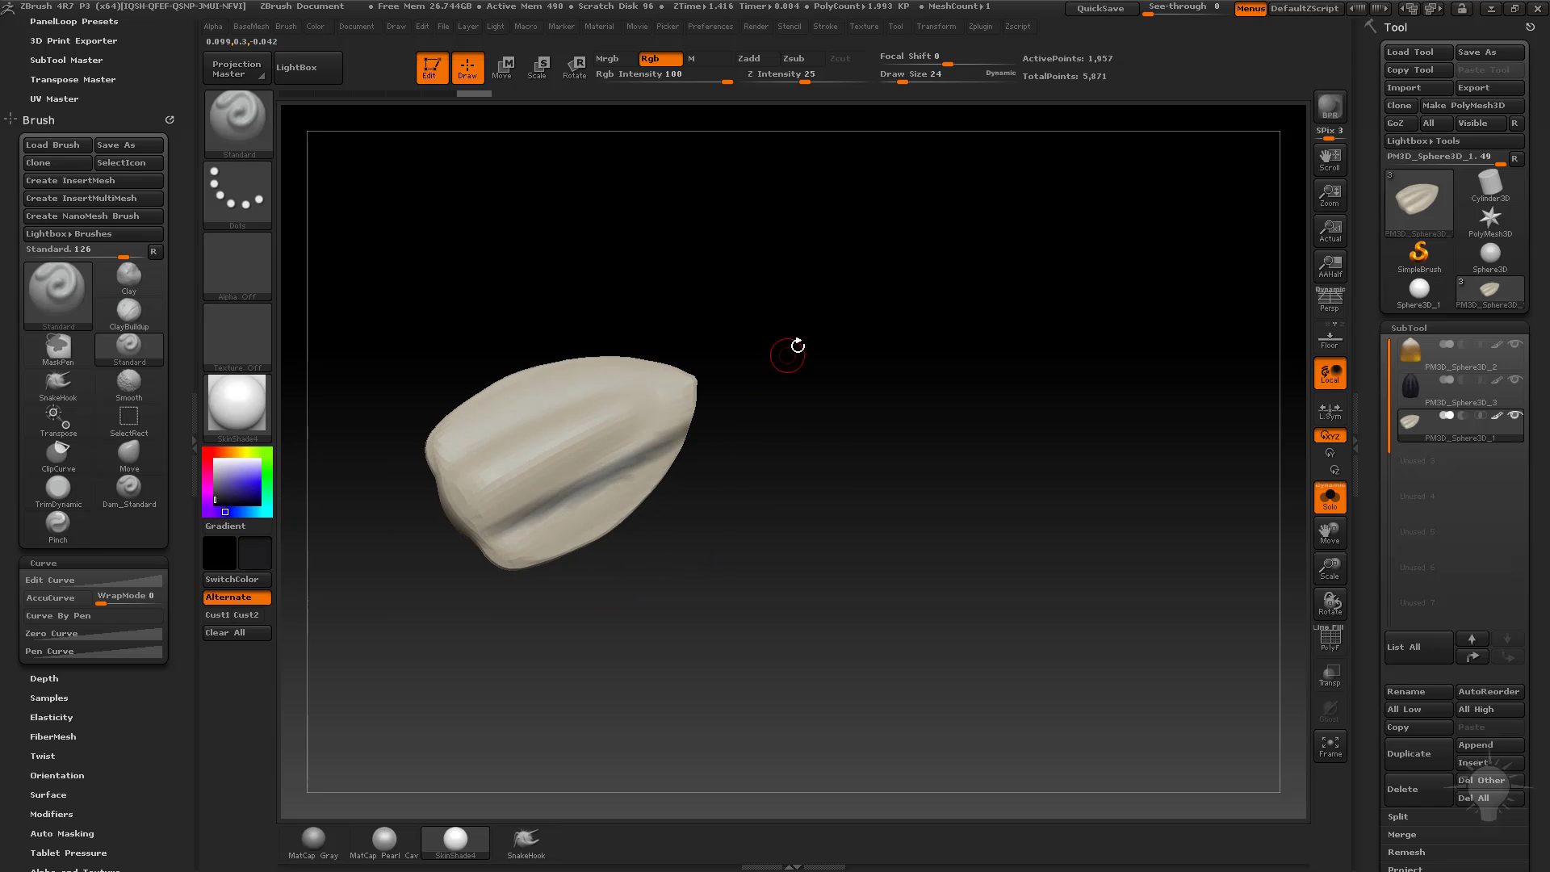
# Step: Increase the LazyRadius in the Standard brush's Lazy Mouse stroke settings
pyautogui.click(825, 26)
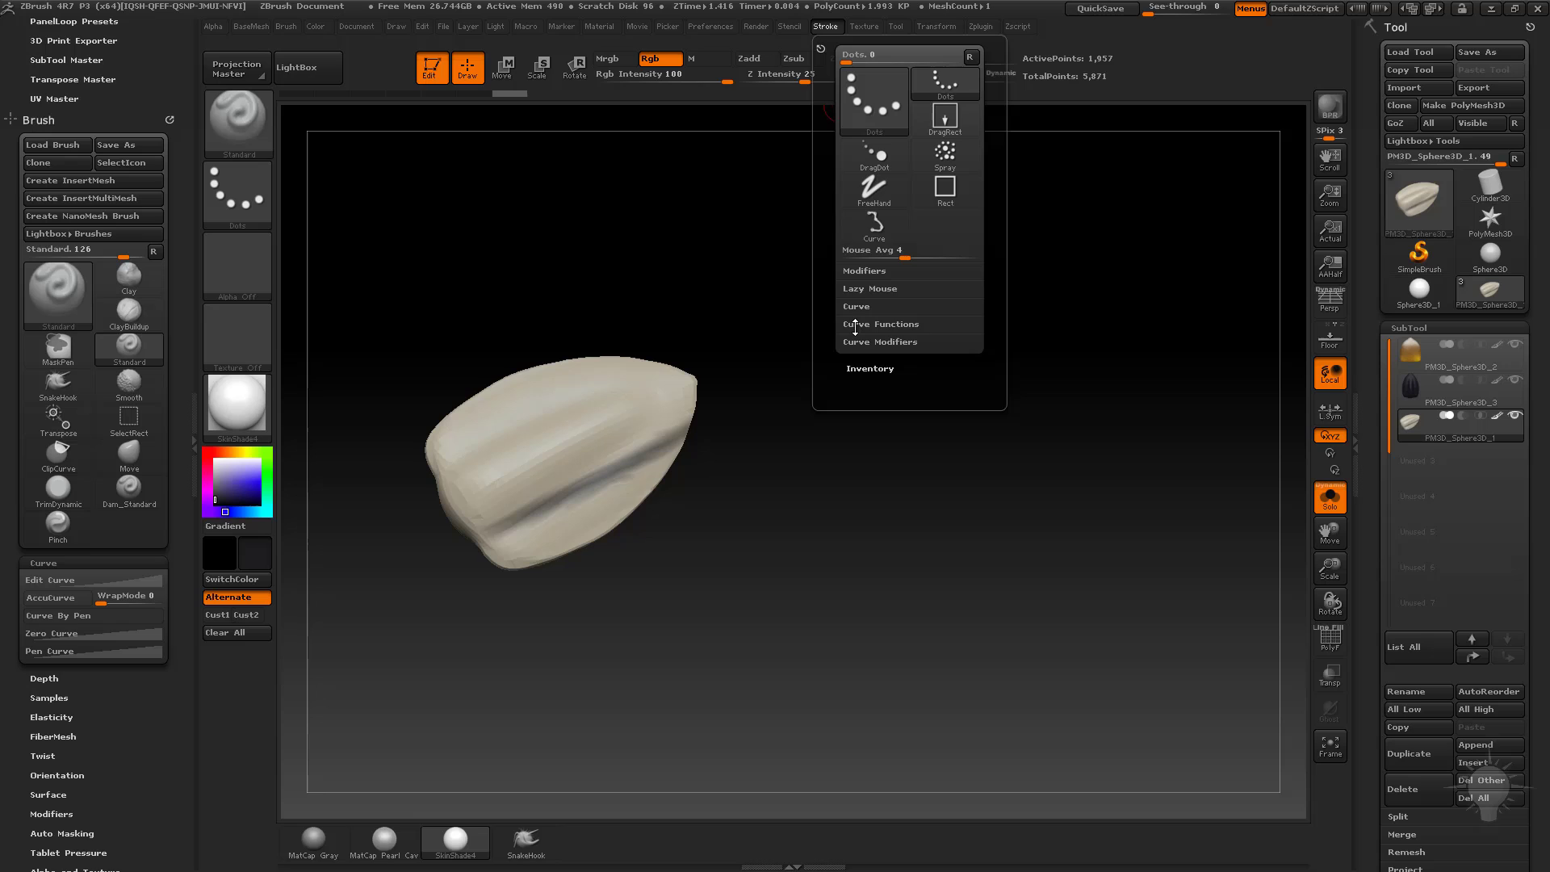
pyautogui.click(871, 291)
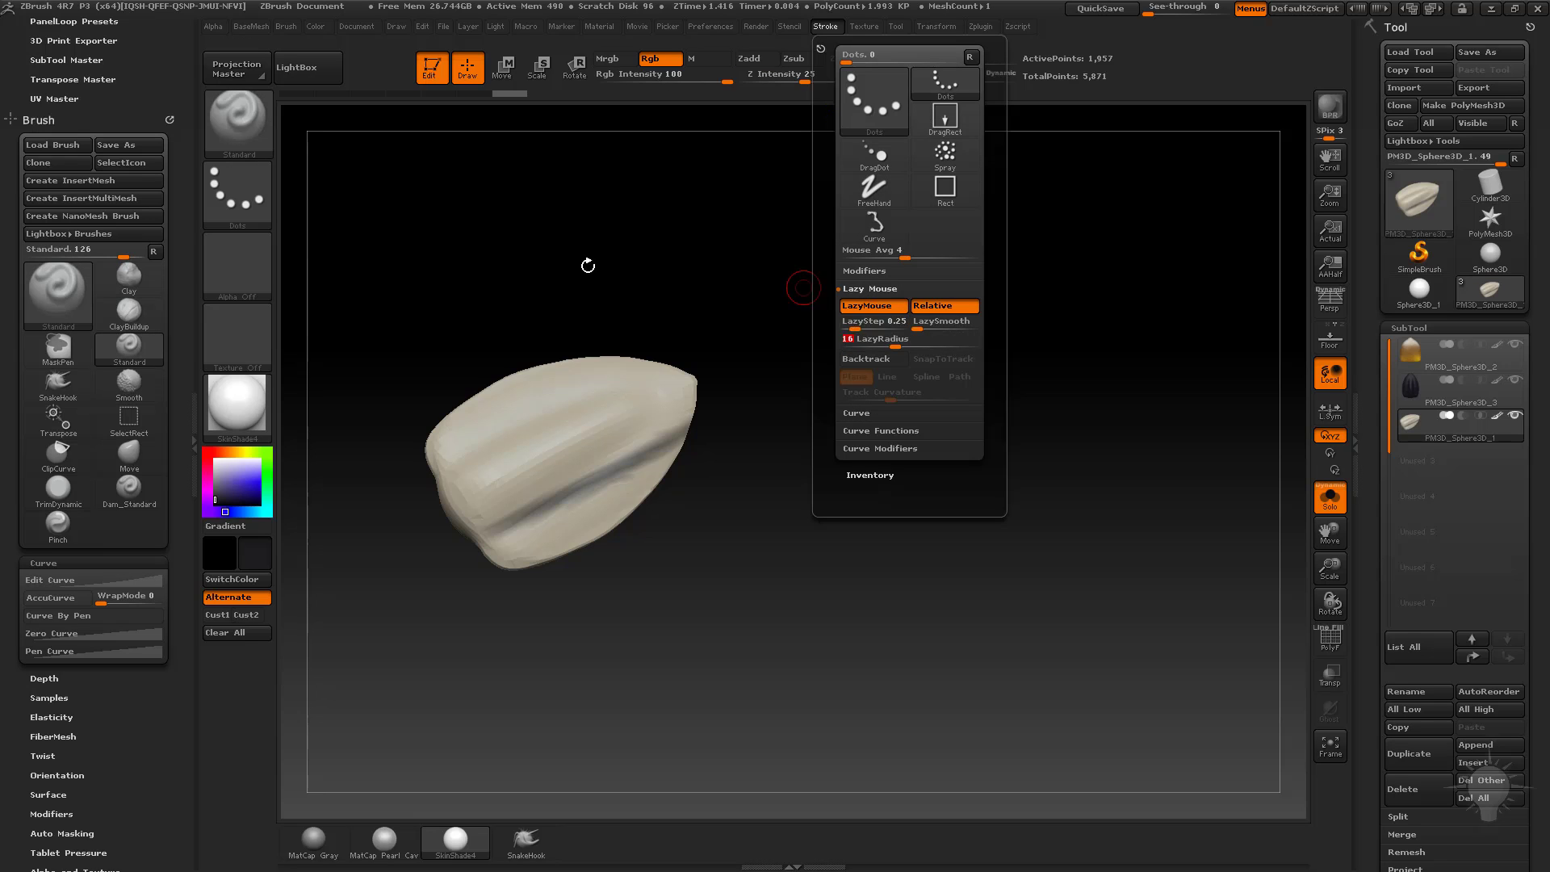
pyautogui.moveTo(738, 300); pyautogui.dragTo(777, 373)
# Step: Paint dark navy stripes lengthwise from base to tip across one face of the beige seed
pyautogui.moveTo(543, 531); pyautogui.dragTo(805, 348)
pyautogui.moveTo(805, 347); pyautogui.dragTo(807, 336)
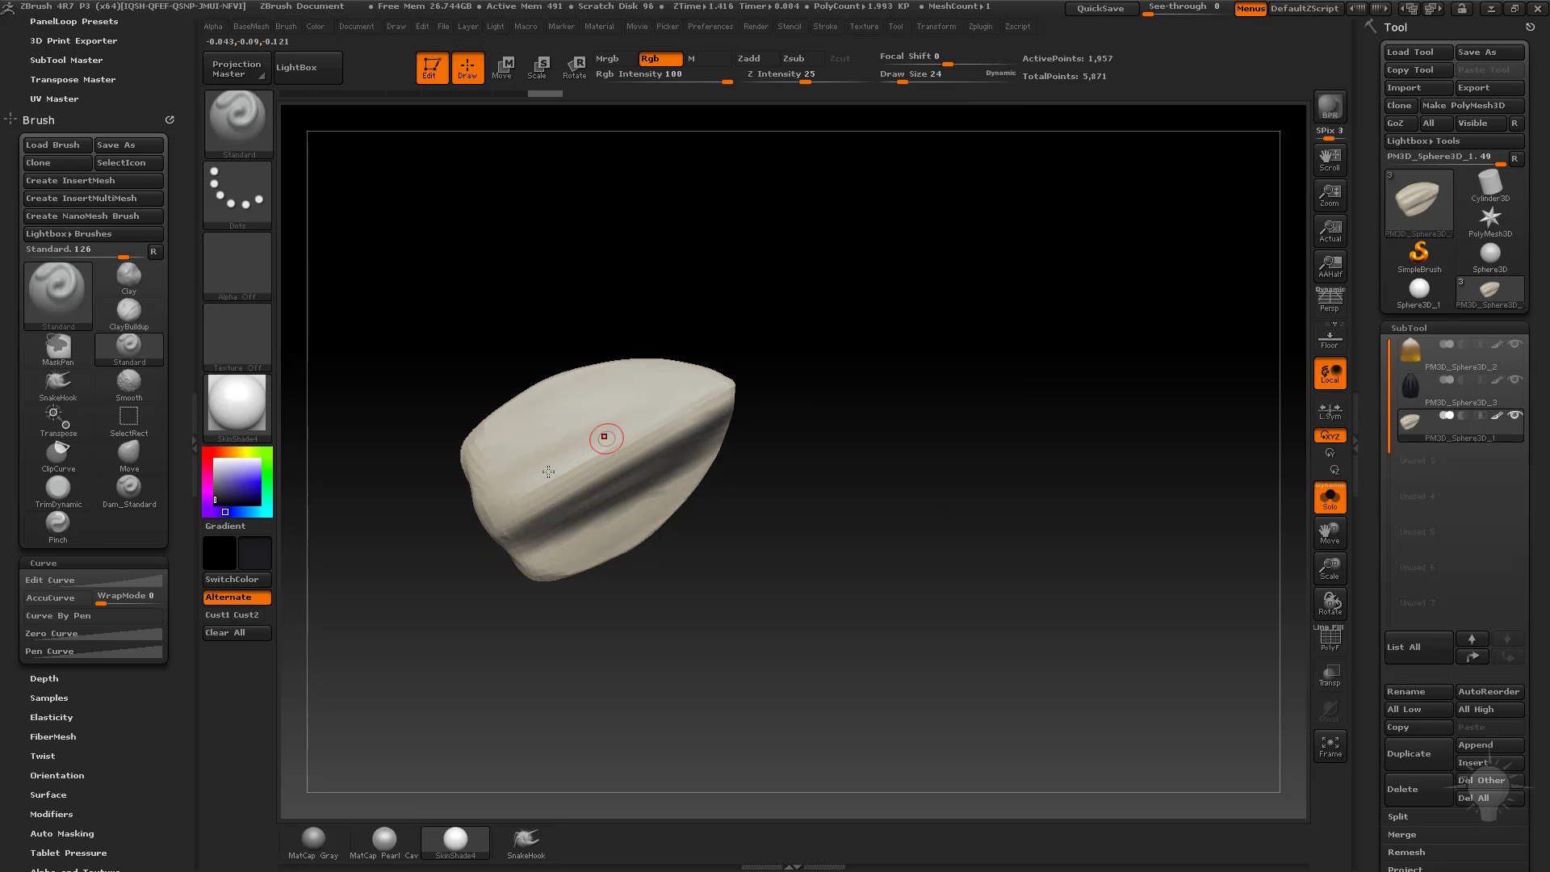
pyautogui.moveTo(485, 487)
pyautogui.mouseDown()
pyautogui.moveTo(825, 335)
pyautogui.moveTo(770, 339)
pyautogui.moveTo(813, 327)
pyautogui.mouseUp()
pyautogui.moveTo(489, 517); pyautogui.dragTo(932, 285)
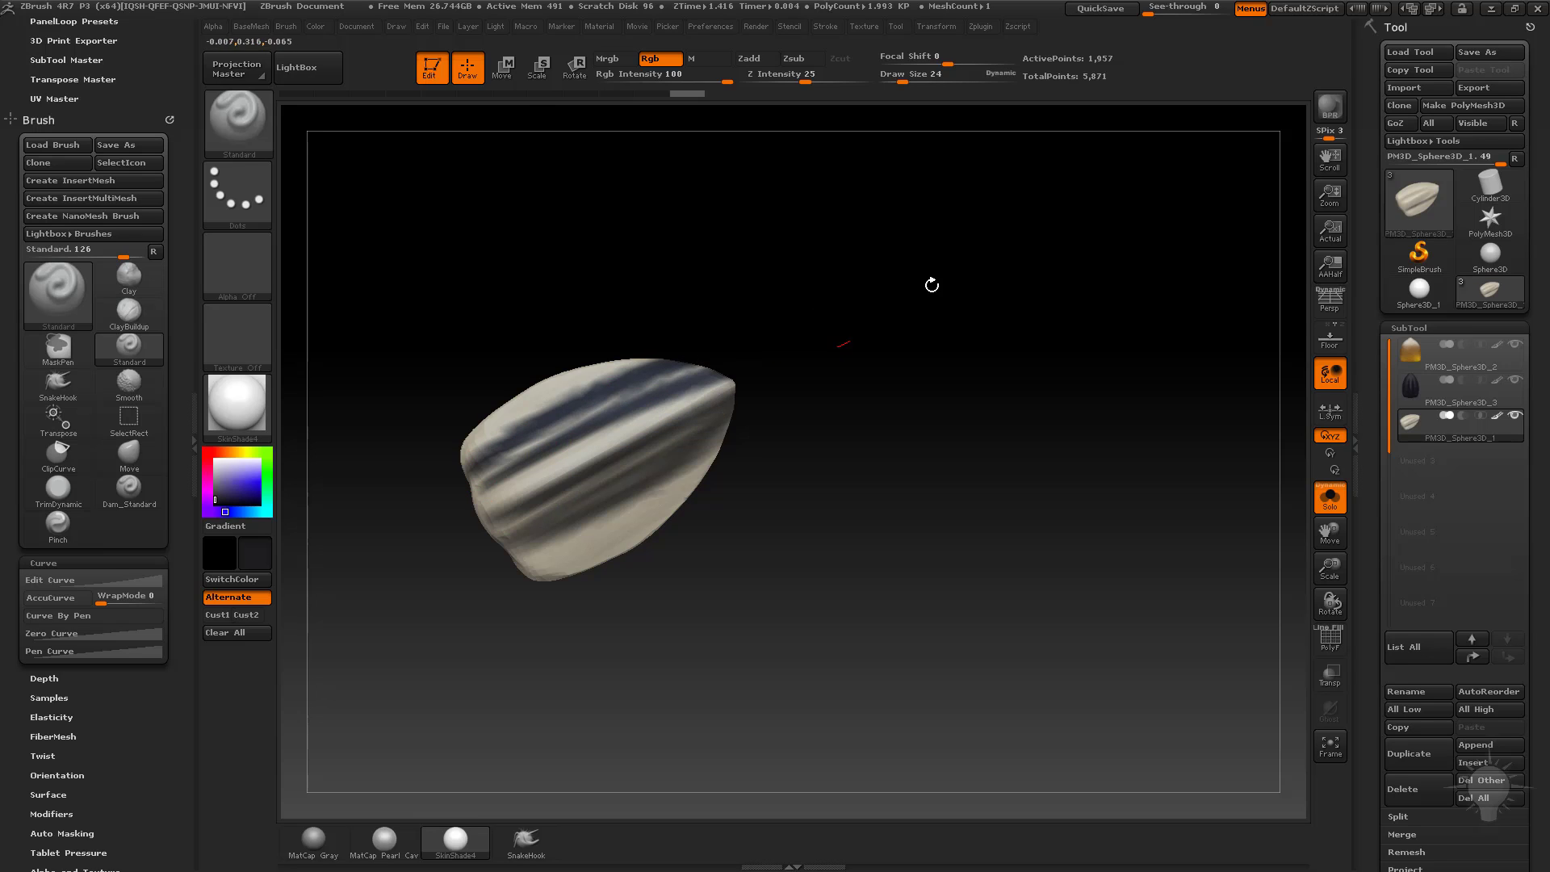
pyautogui.moveTo(501, 524); pyautogui.dragTo(779, 379)
pyautogui.moveTo(510, 525); pyautogui.dragTo(737, 436)
# Step: Continue the dark navy lengthwise stripes around the seed's remaining faces, running them together at the tip
pyautogui.moveTo(865, 415)
pyautogui.mouseDown()
pyautogui.moveTo(859, 366)
pyautogui.moveTo(1060, 465)
pyautogui.moveTo(977, 443)
pyautogui.moveTo(972, 406)
pyautogui.mouseUp()
pyautogui.moveTo(640, 396); pyautogui.dragTo(509, 568)
pyautogui.moveTo(497, 643); pyautogui.dragTo(491, 648)
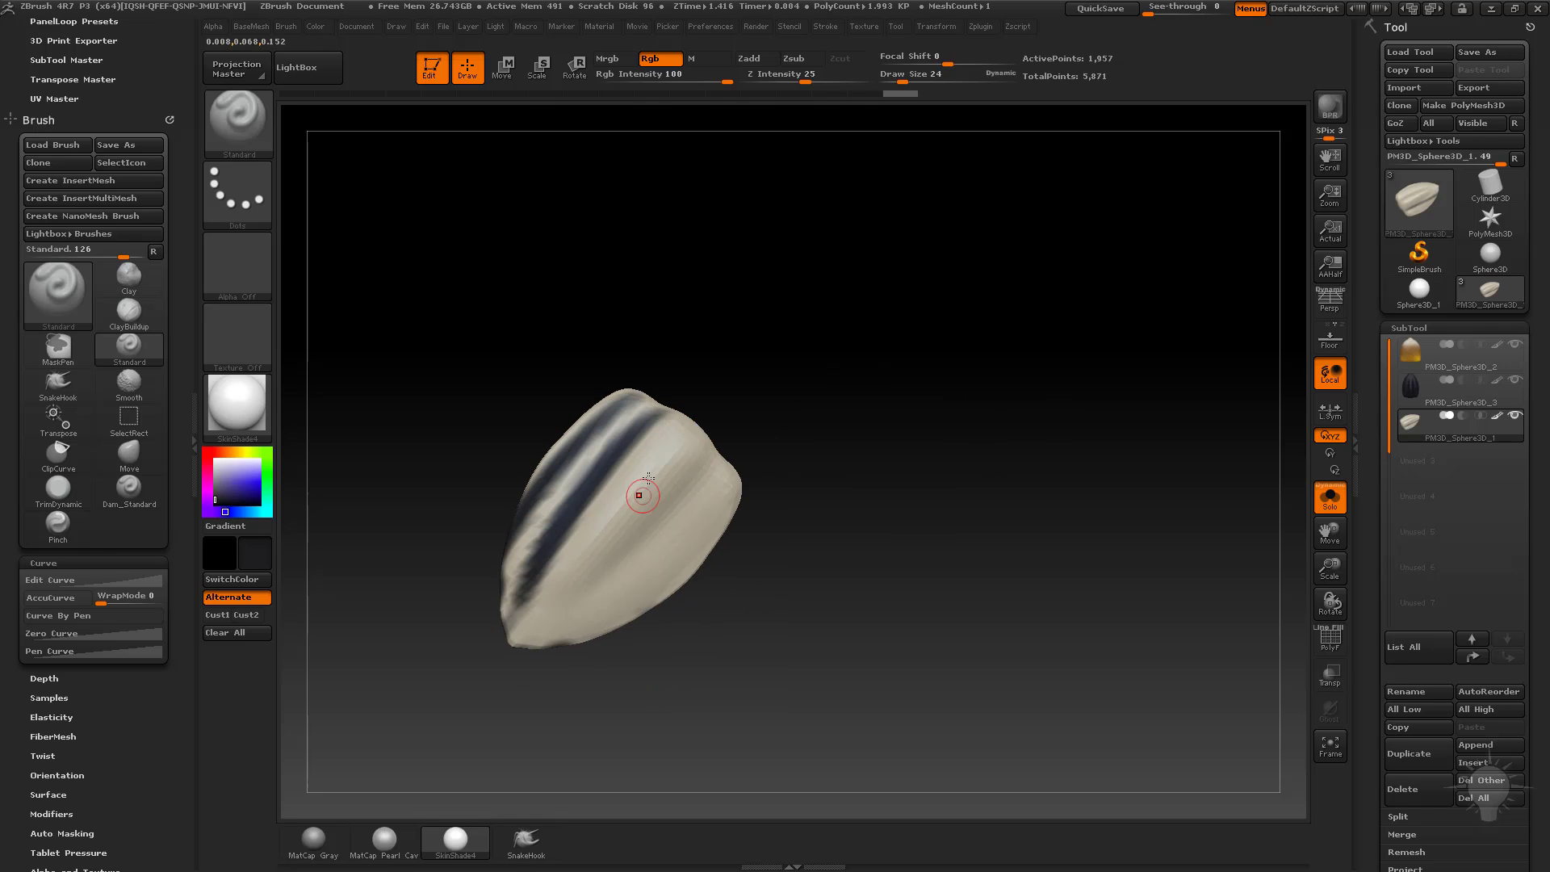
pyautogui.moveTo(686, 425); pyautogui.dragTo(616, 526)
pyautogui.moveTo(483, 549)
pyautogui.mouseDown()
pyautogui.moveTo(679, 491)
pyautogui.moveTo(1079, 324)
pyautogui.moveTo(977, 366)
pyautogui.moveTo(943, 328)
pyautogui.mouseUp()
pyautogui.moveTo(659, 421)
pyautogui.mouseDown()
pyautogui.moveTo(500, 607)
pyautogui.moveTo(505, 596)
pyautogui.mouseUp()
pyautogui.moveTo(692, 440); pyautogui.dragTo(559, 594)
pyautogui.moveTo(954, 368)
pyautogui.mouseDown()
pyautogui.moveTo(936, 364)
pyautogui.moveTo(994, 332)
pyautogui.moveTo(859, 204)
pyautogui.mouseUp()
pyautogui.moveTo(986, 294)
pyautogui.keyDown('alt'); pyautogui.mouseDown()
pyautogui.moveTo(868, 427)
pyautogui.moveTo(896, 461)
pyautogui.moveTo(880, 452)
pyautogui.mouseUp(); pyautogui.keyUp('alt')
pyautogui.moveTo(747, 556); pyautogui.dragTo(891, 525)
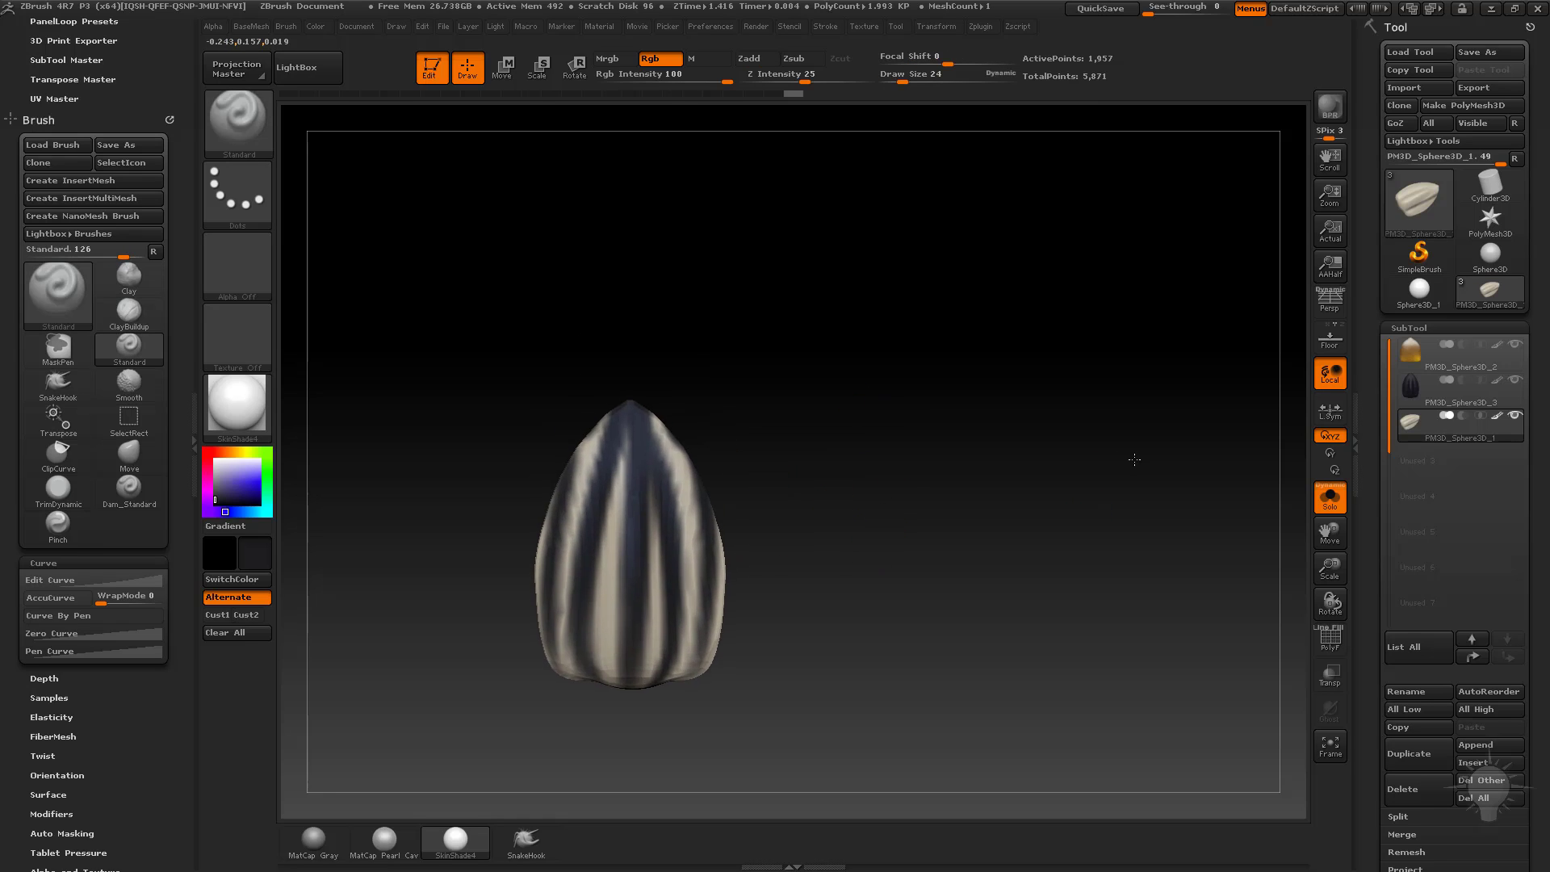
pyautogui.keyDown('alt'); pyautogui.moveTo(1131, 457); pyautogui.dragTo(1159, 448); pyautogui.keyUp('alt')
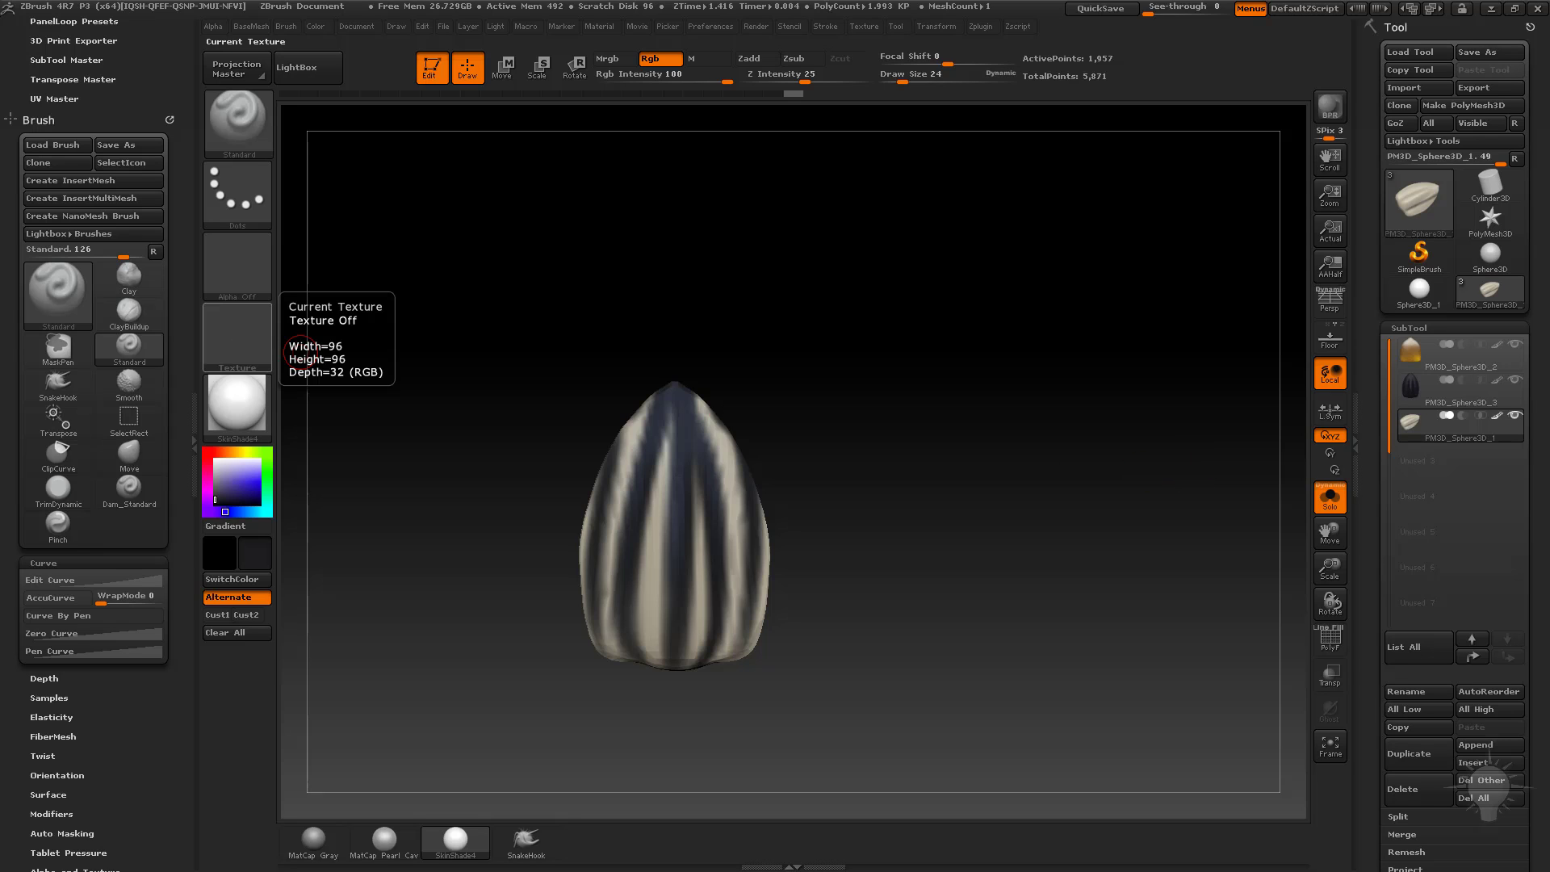
# Step: Compare the striped seed with the bird-seed reference photo, duplicate its subtool and select the copy
pyautogui.hotkey('alt', 'Tab')
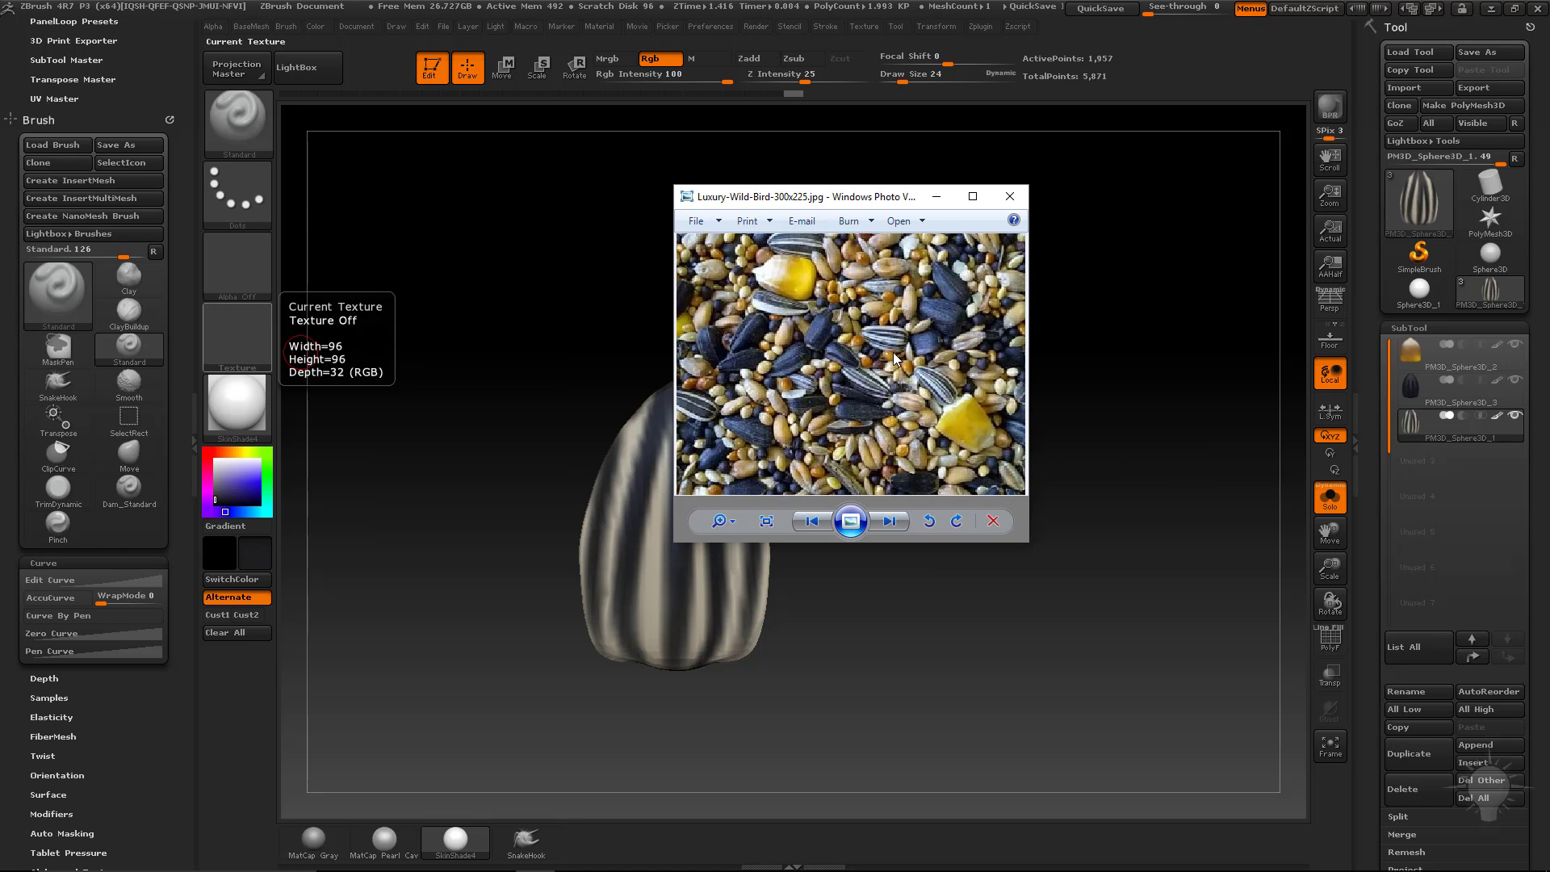
pyautogui.hotkey('alt', 'Tab')
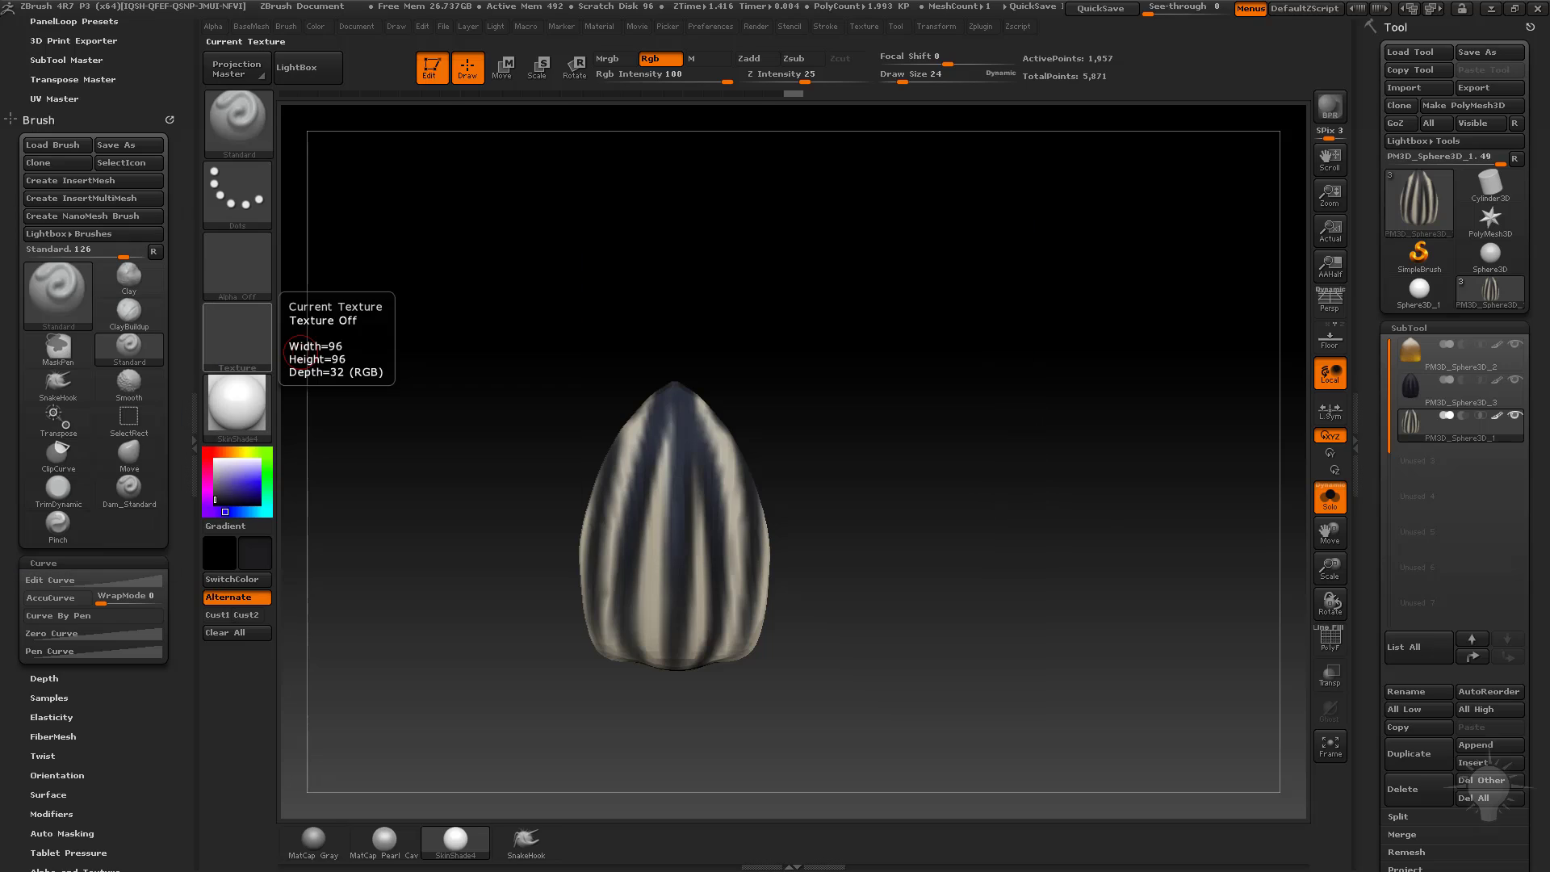
pyautogui.click(1423, 753)
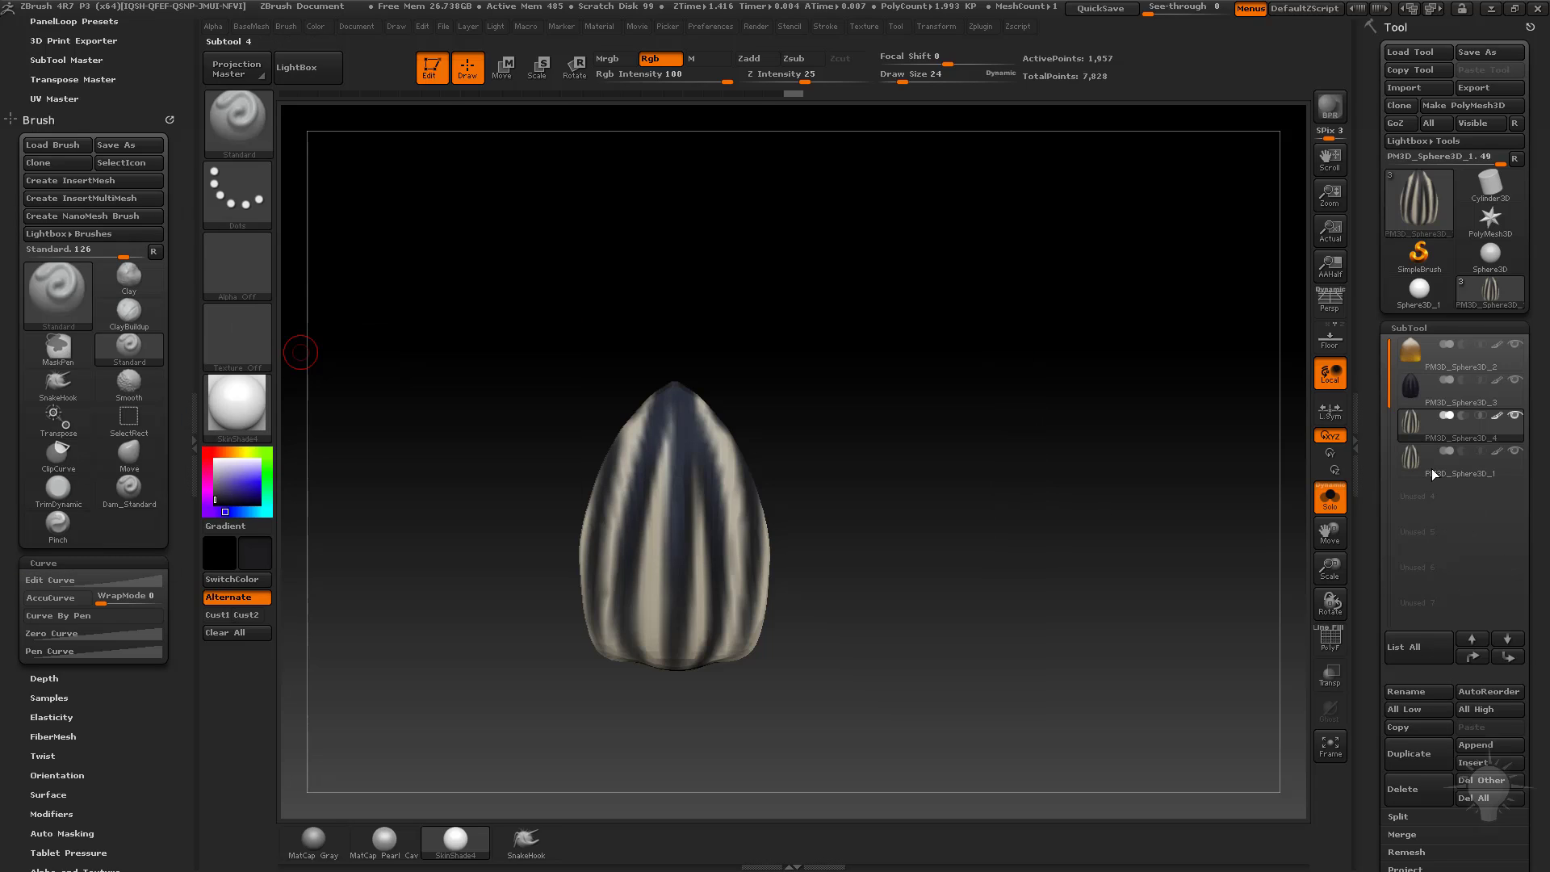
pyautogui.click(1437, 470)
# Step: Shorten the striped copy along its height and adjust its depth from the side with Transpose Move
pyautogui.keyDown('alt'); pyautogui.moveTo(972, 426); pyautogui.dragTo(994, 446); pyautogui.keyUp('alt')
pyautogui.press('w')
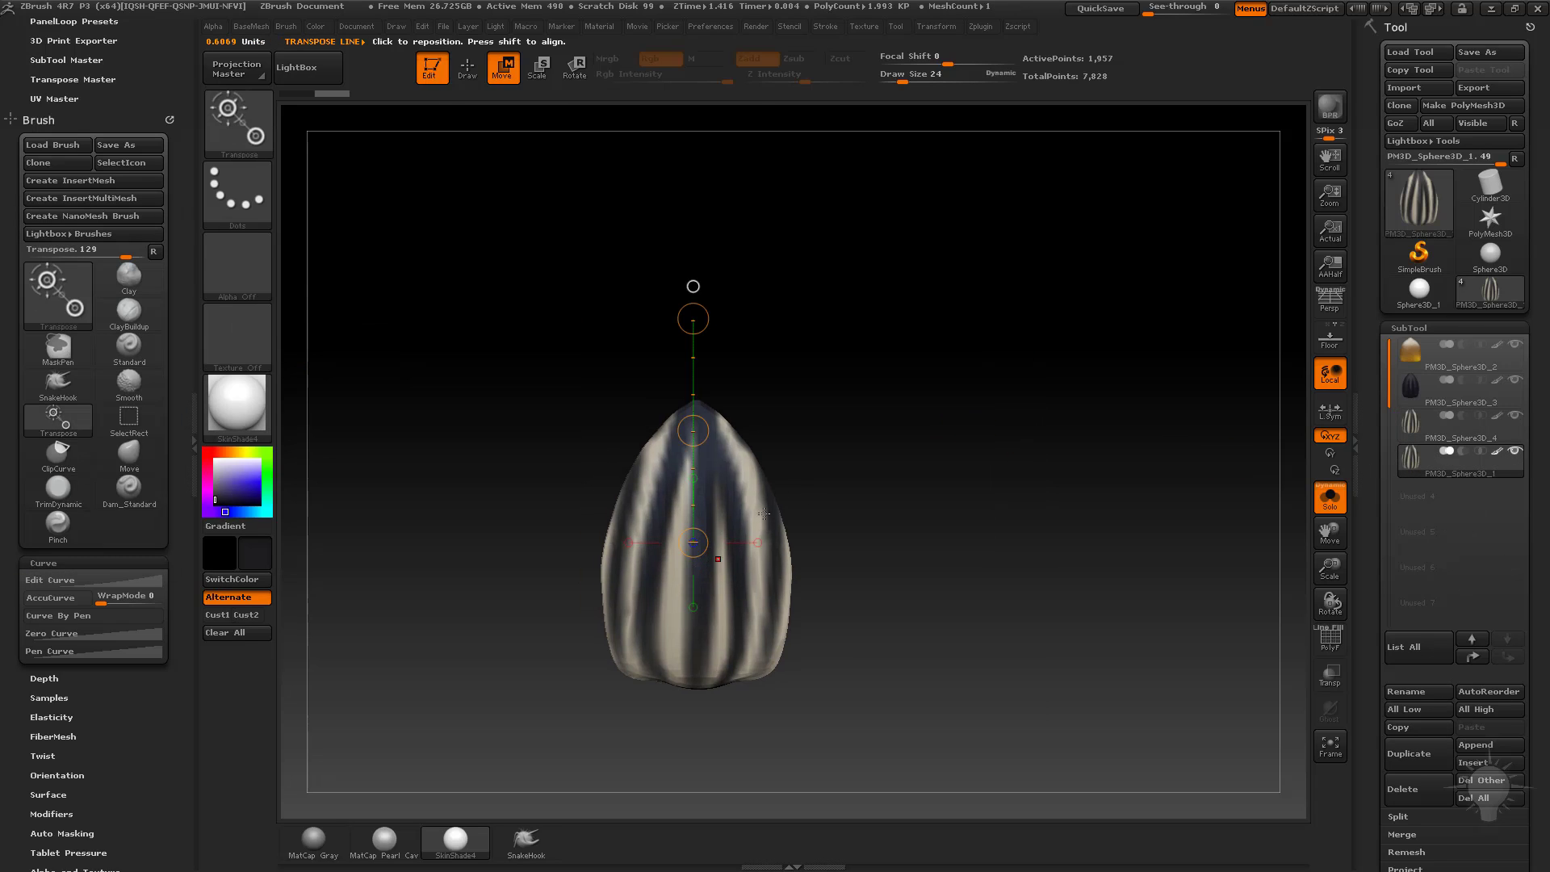
pyautogui.keyDown('shift'); pyautogui.moveTo(703, 552); pyautogui.dragTo(698, 381); pyautogui.keyUp('shift')
pyautogui.keyDown('shift'); pyautogui.moveTo(795, 397); pyautogui.dragTo(873, 404); pyautogui.keyUp('shift')
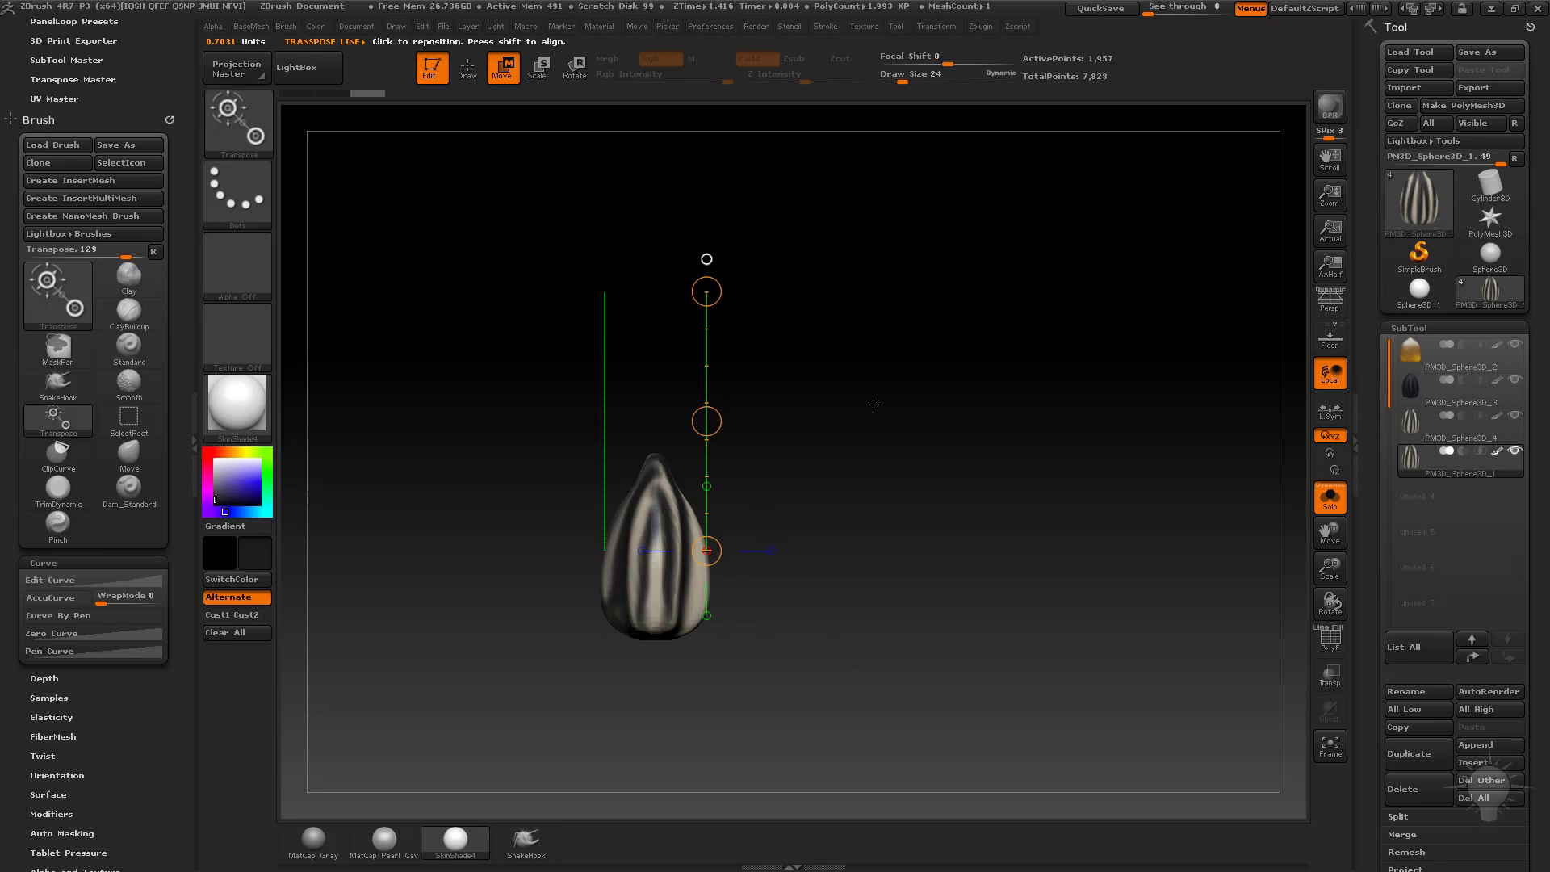
pyautogui.moveTo(658, 529)
pyautogui.keyDown('shift'); pyautogui.mouseDown()
pyautogui.moveTo(848, 528)
pyautogui.moveTo(828, 525)
pyautogui.mouseUp(); pyautogui.keyUp('shift')
# Step: Narrow and further shorten the striped copy with Transpose Move, and remesh it with DynaMesh
pyautogui.keyDown('shift'); pyautogui.moveTo(830, 461); pyautogui.dragTo(755, 469); pyautogui.keyUp('shift')
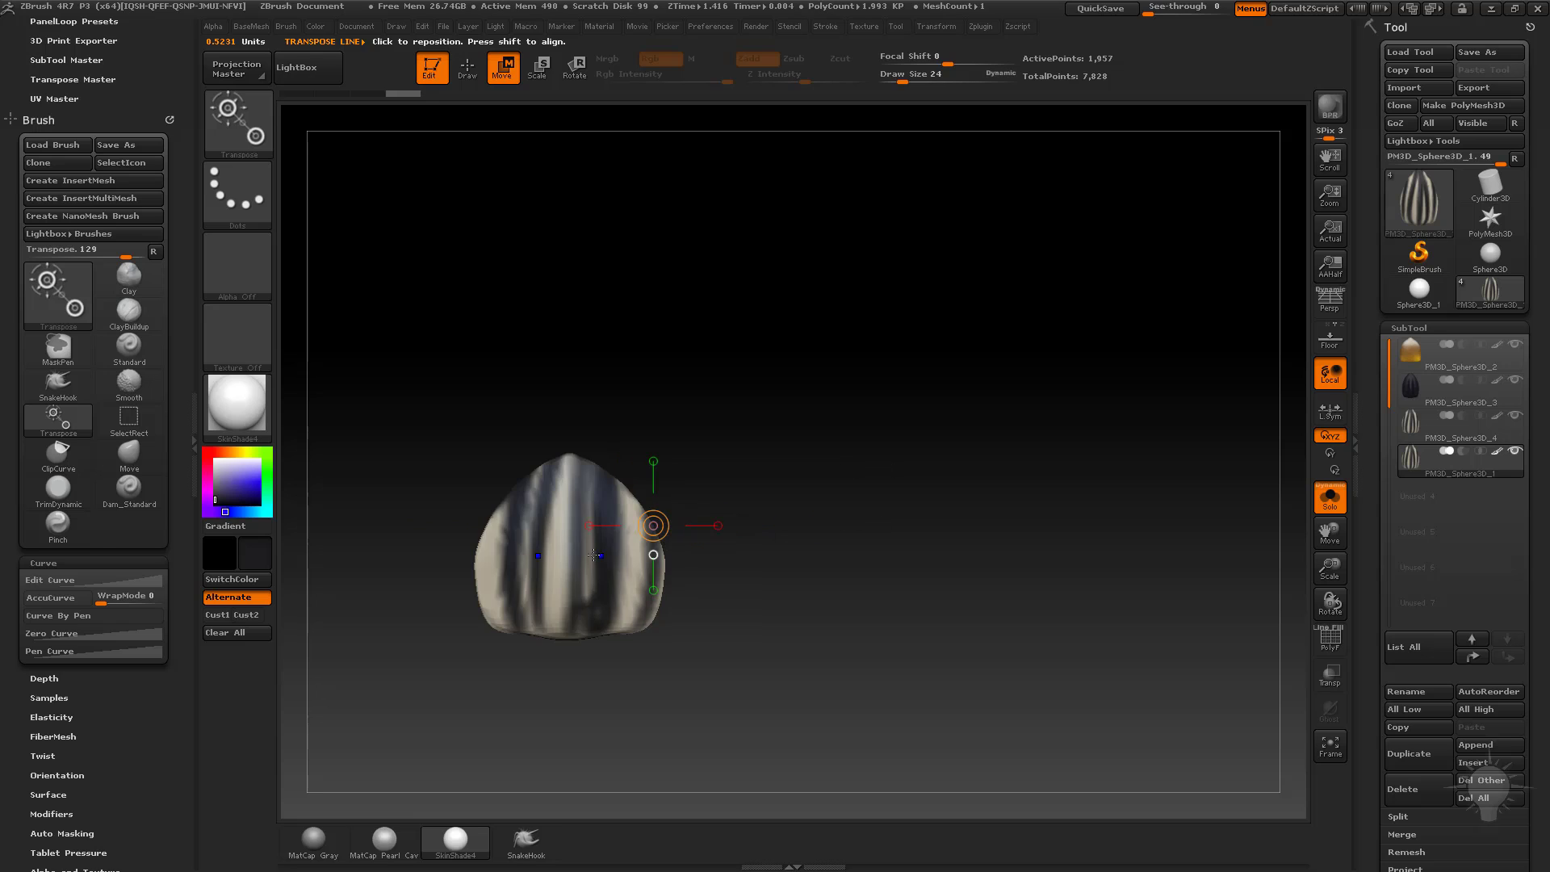
pyautogui.moveTo(568, 547)
pyautogui.keyDown('shift'); pyautogui.mouseDown()
pyautogui.moveTo(766, 552)
pyautogui.moveTo(705, 543)
pyautogui.mouseUp(); pyautogui.keyUp('shift')
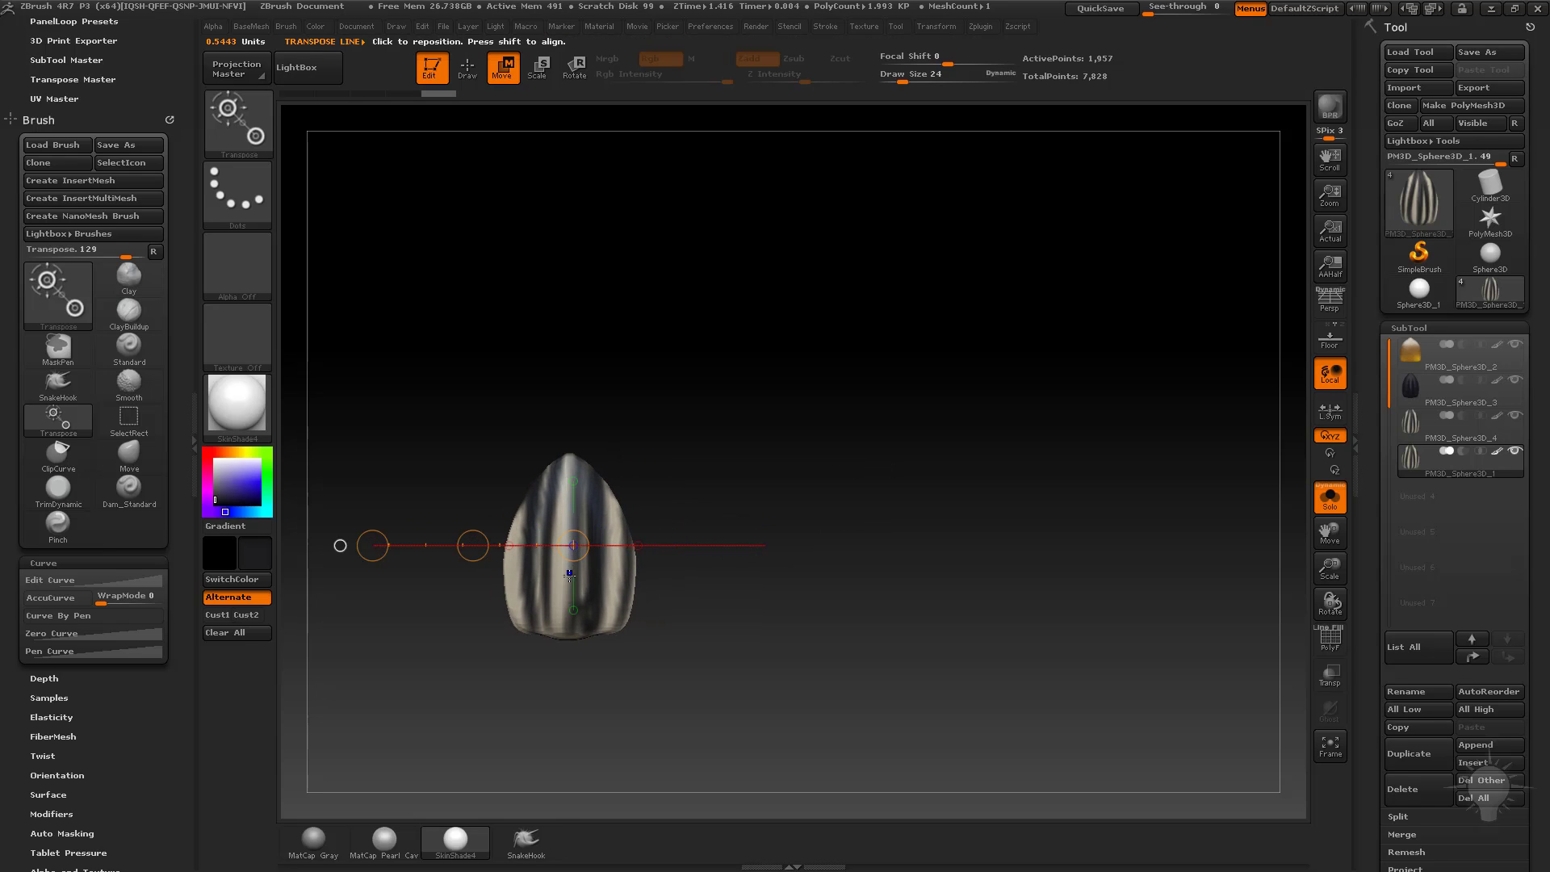
pyautogui.moveTo(567, 574)
pyautogui.keyDown('shift'); pyautogui.mouseDown()
pyautogui.moveTo(582, 356)
pyautogui.moveTo(570, 390)
pyautogui.mouseUp(); pyautogui.keyUp('shift')
pyautogui.keyDown('ctrl'); pyautogui.moveTo(761, 318); pyautogui.dragTo(856, 395); pyautogui.keyUp('ctrl')
pyautogui.press('q')
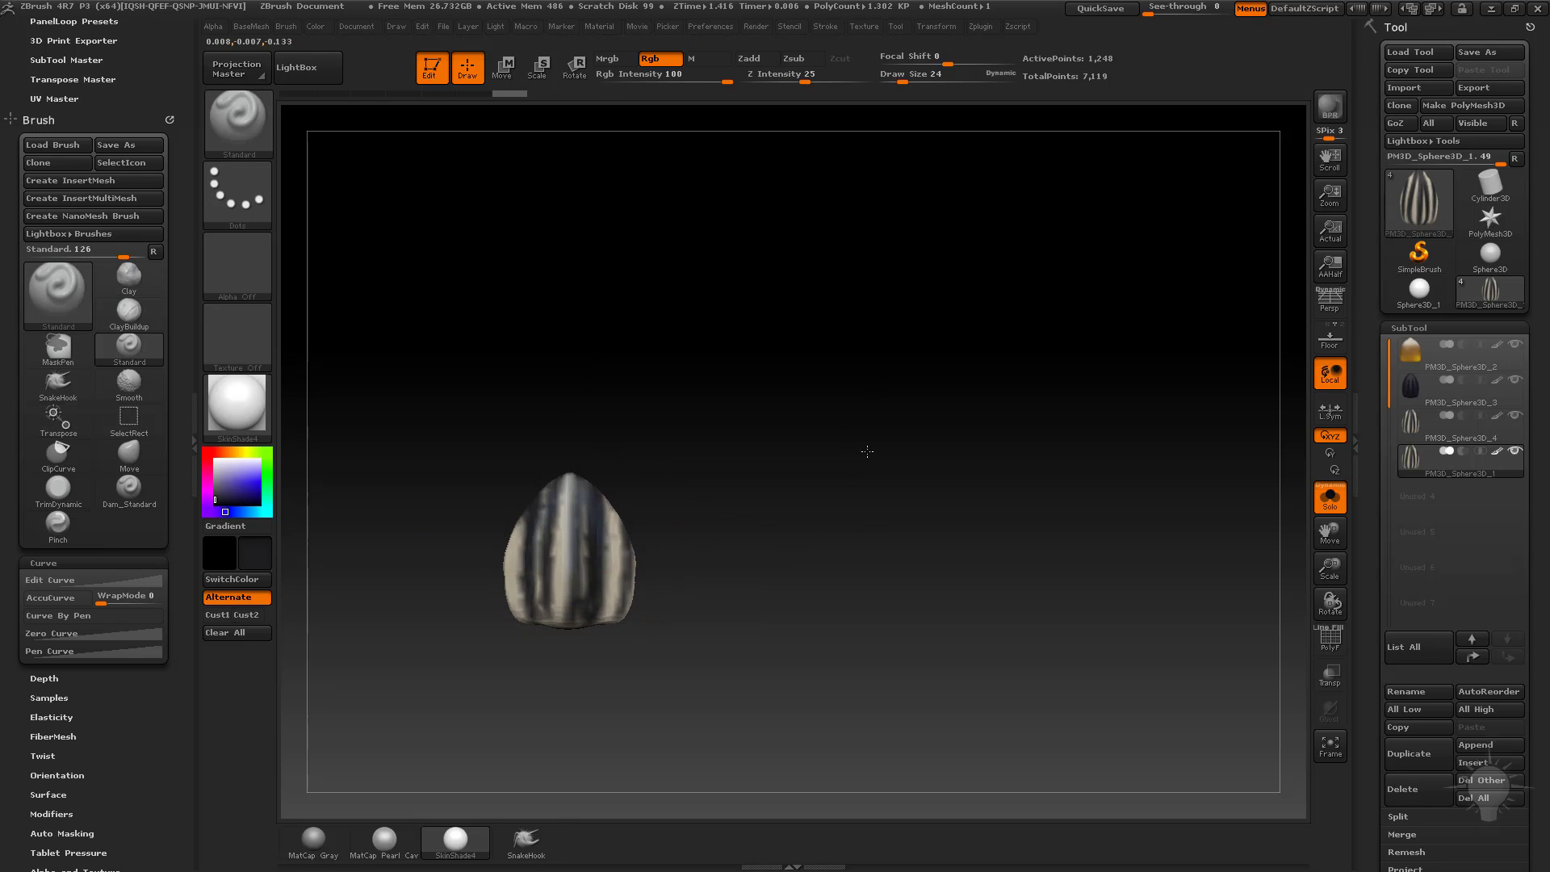
# Step: Fill the shortened striped seed copy with a solid medium brown, covering all of its stripes
pyautogui.moveTo(869, 450); pyautogui.dragTo(973, 452)
pyautogui.moveTo(859, 491); pyautogui.dragTo(773, 450)
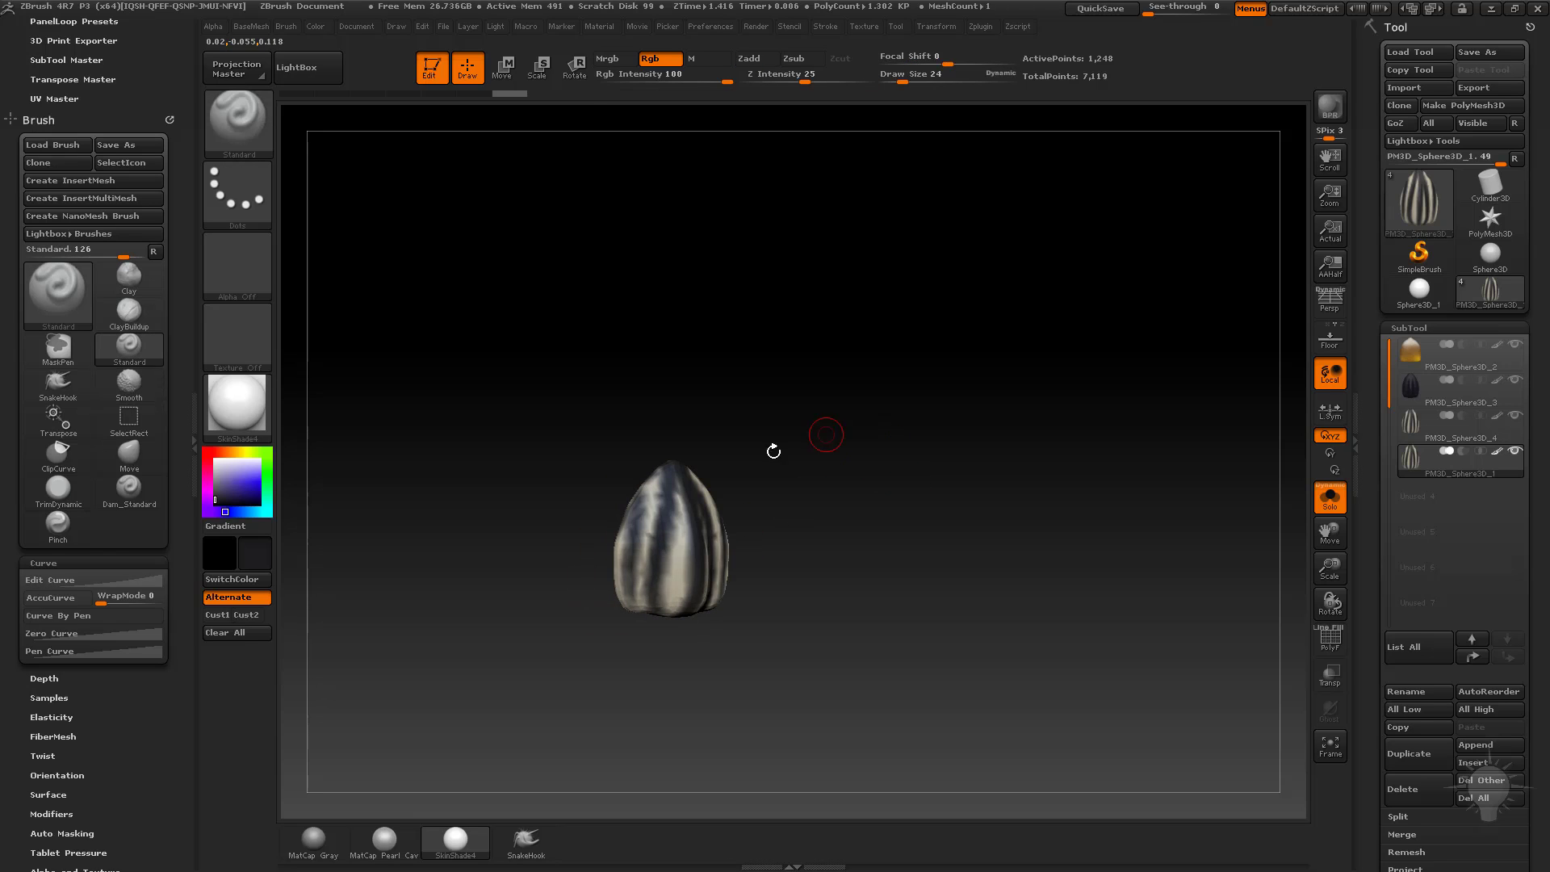
pyautogui.moveTo(209, 457)
pyautogui.mouseDown()
pyautogui.moveTo(229, 453)
pyautogui.moveTo(236, 495)
pyautogui.mouseUp()
pyautogui.click(229, 491)
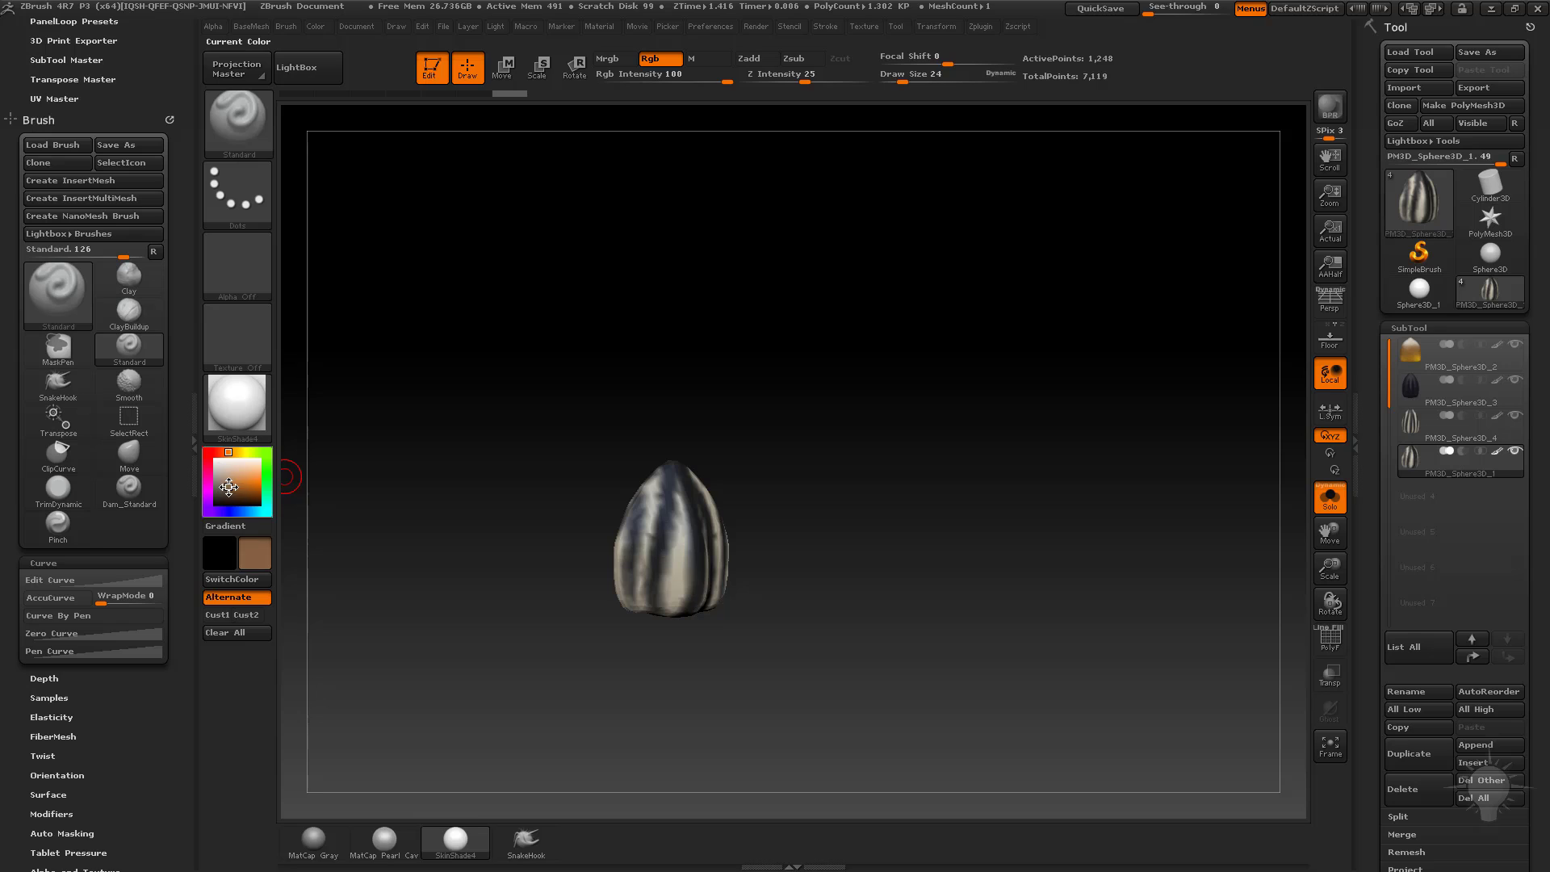
pyautogui.hotkey('ctrl', 'shift', 'f')
pyautogui.moveTo(918, 463); pyautogui.dragTo(797, 483)
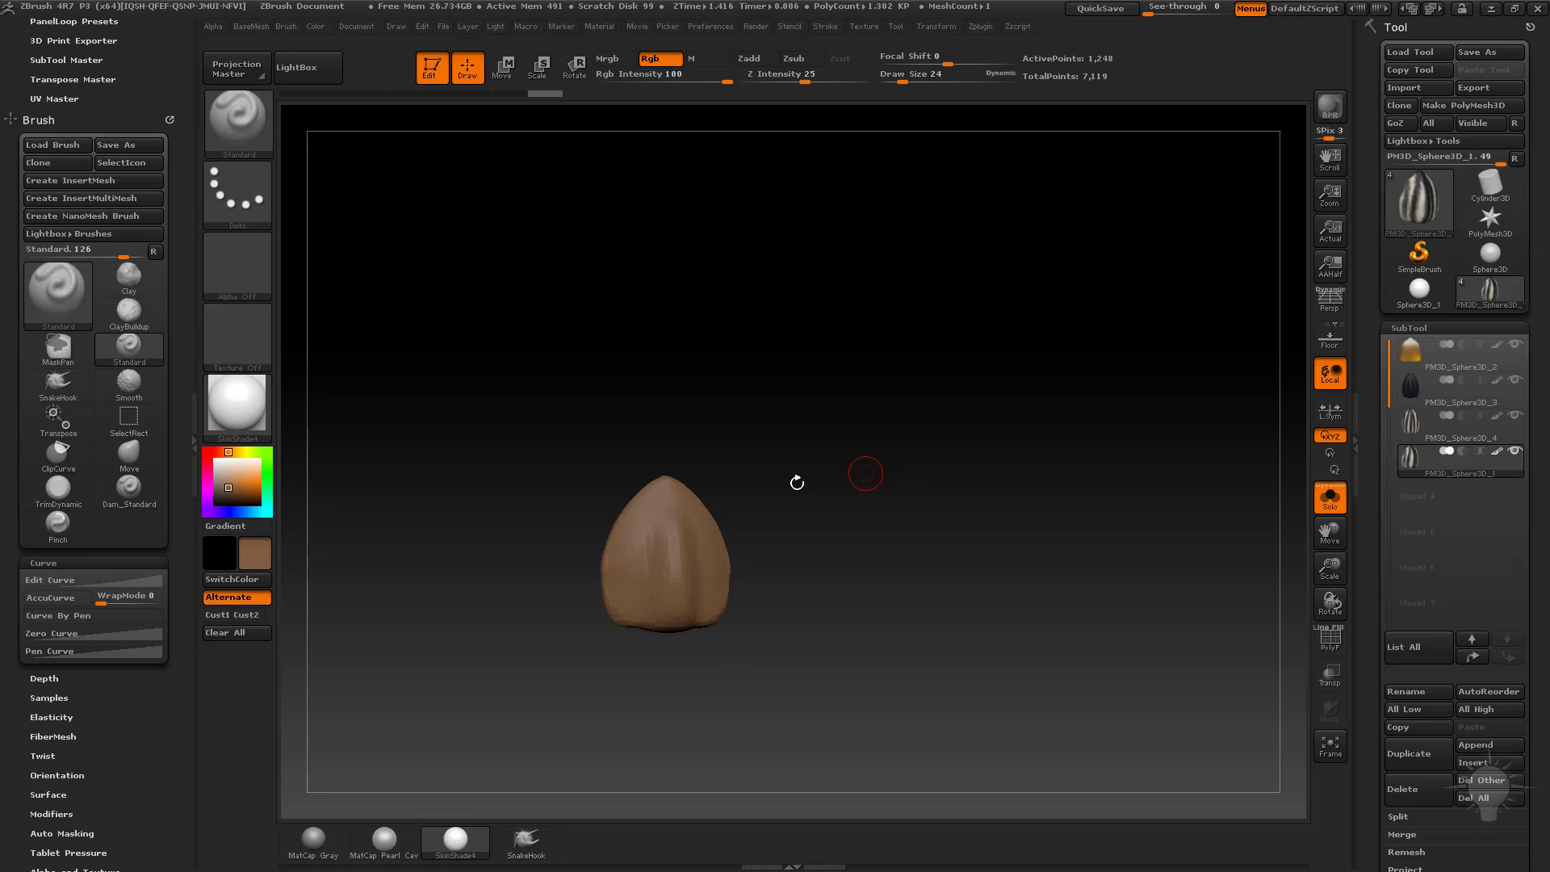
# Step: Paint a pale beige highlight at the brown seed's tip and smooth its colour into the brown at draw size 62
pyautogui.click(224, 470)
pyautogui.moveTo(688, 265); pyautogui.dragTo(754, 424)
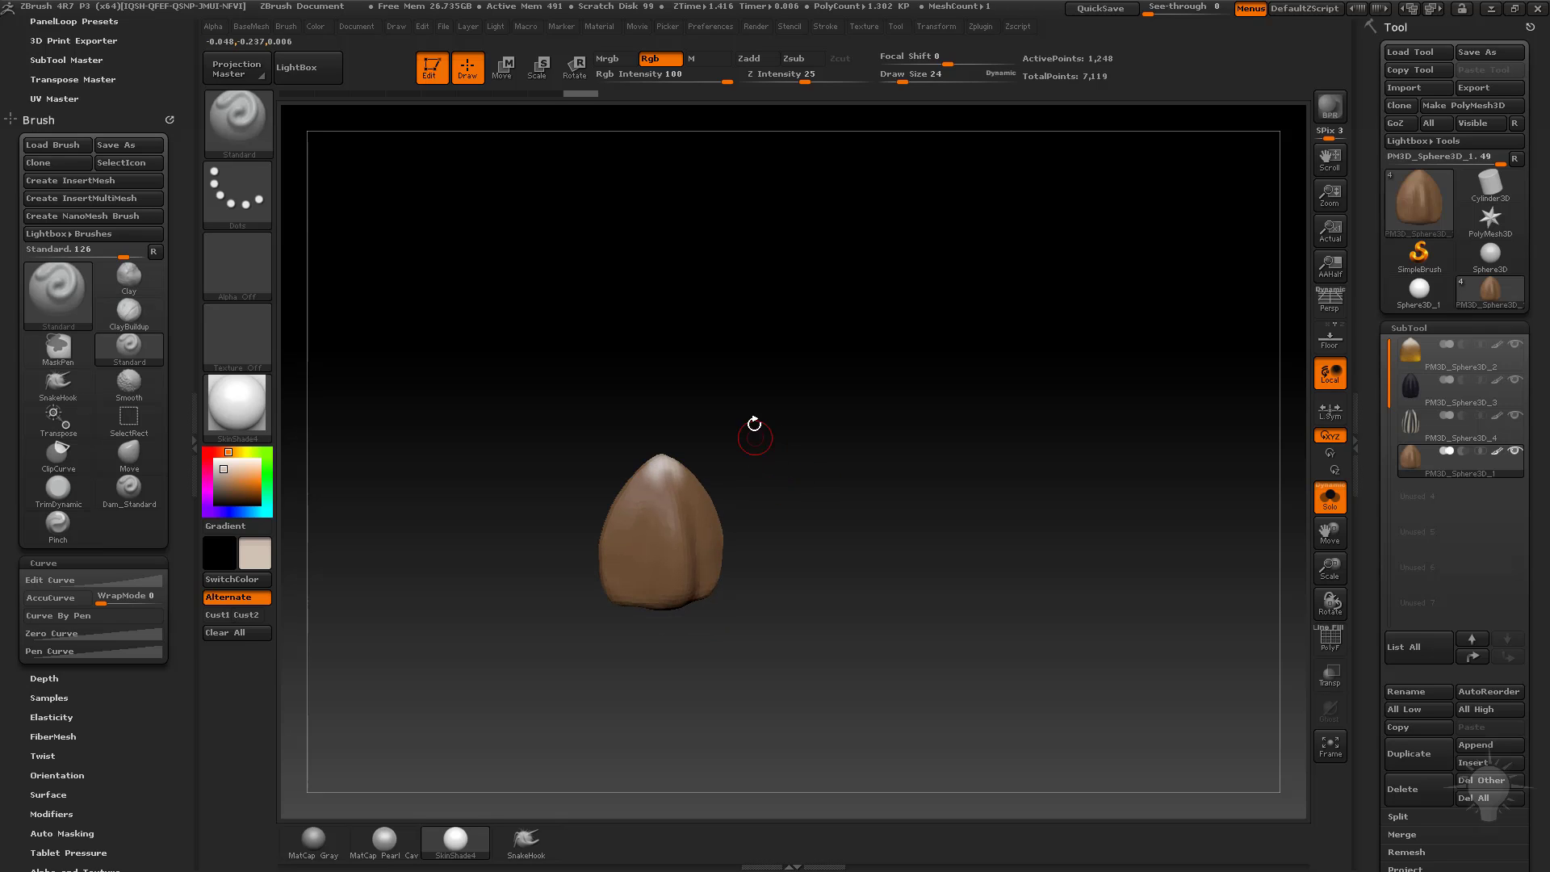
pyautogui.moveTo(652, 502)
pyautogui.mouseDown()
pyautogui.moveTo(675, 536)
pyautogui.moveTo(660, 543)
pyautogui.mouseUp()
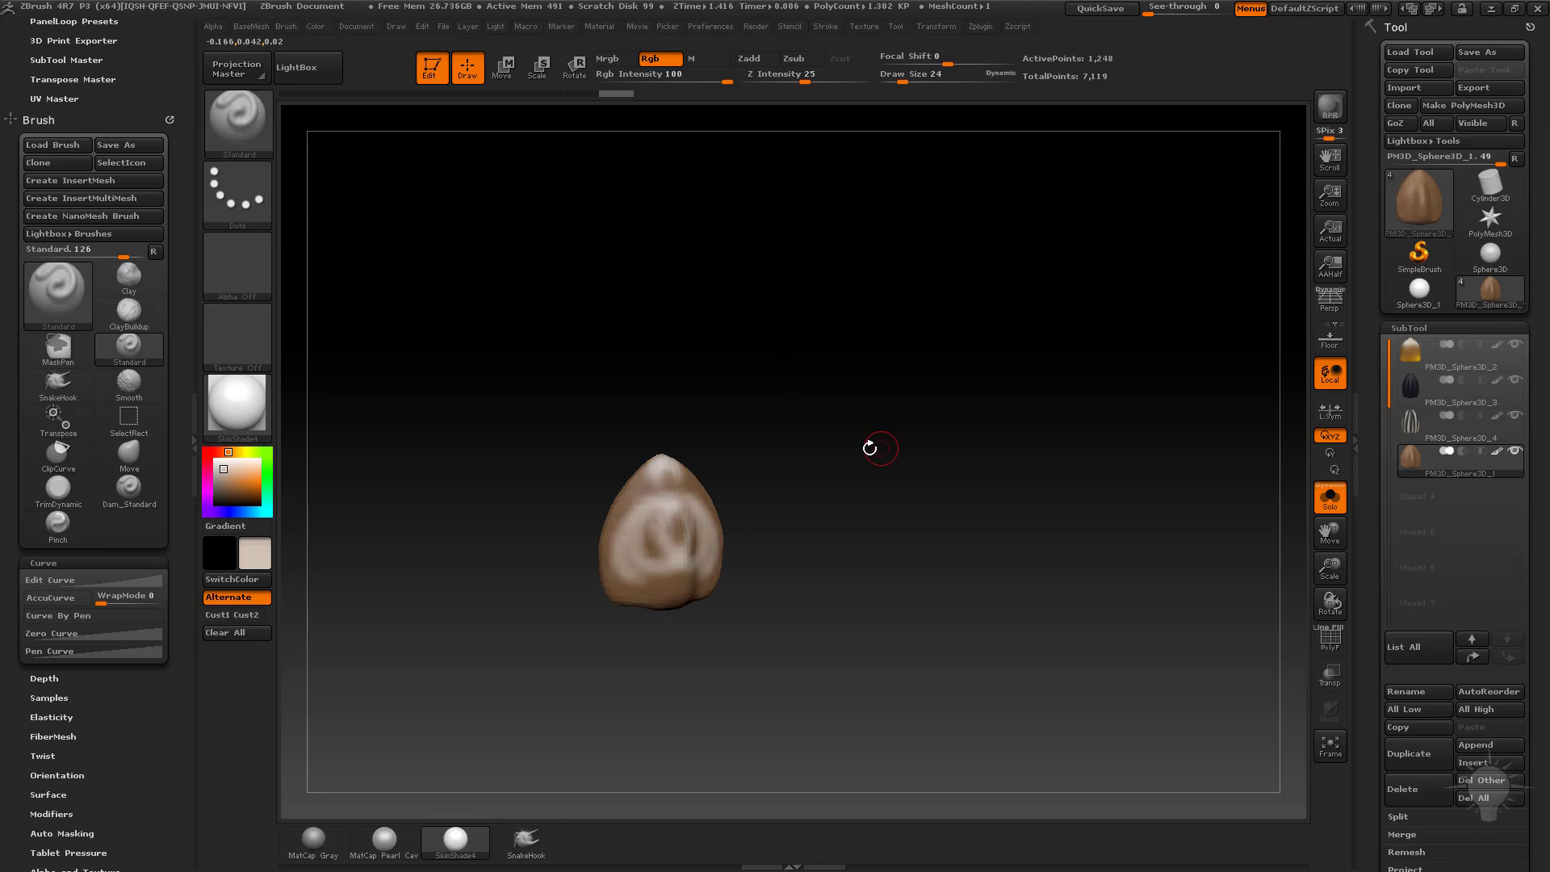
pyautogui.hotkey('ctrl', 'z')
pyautogui.moveTo(829, 454); pyautogui.dragTo(811, 464)
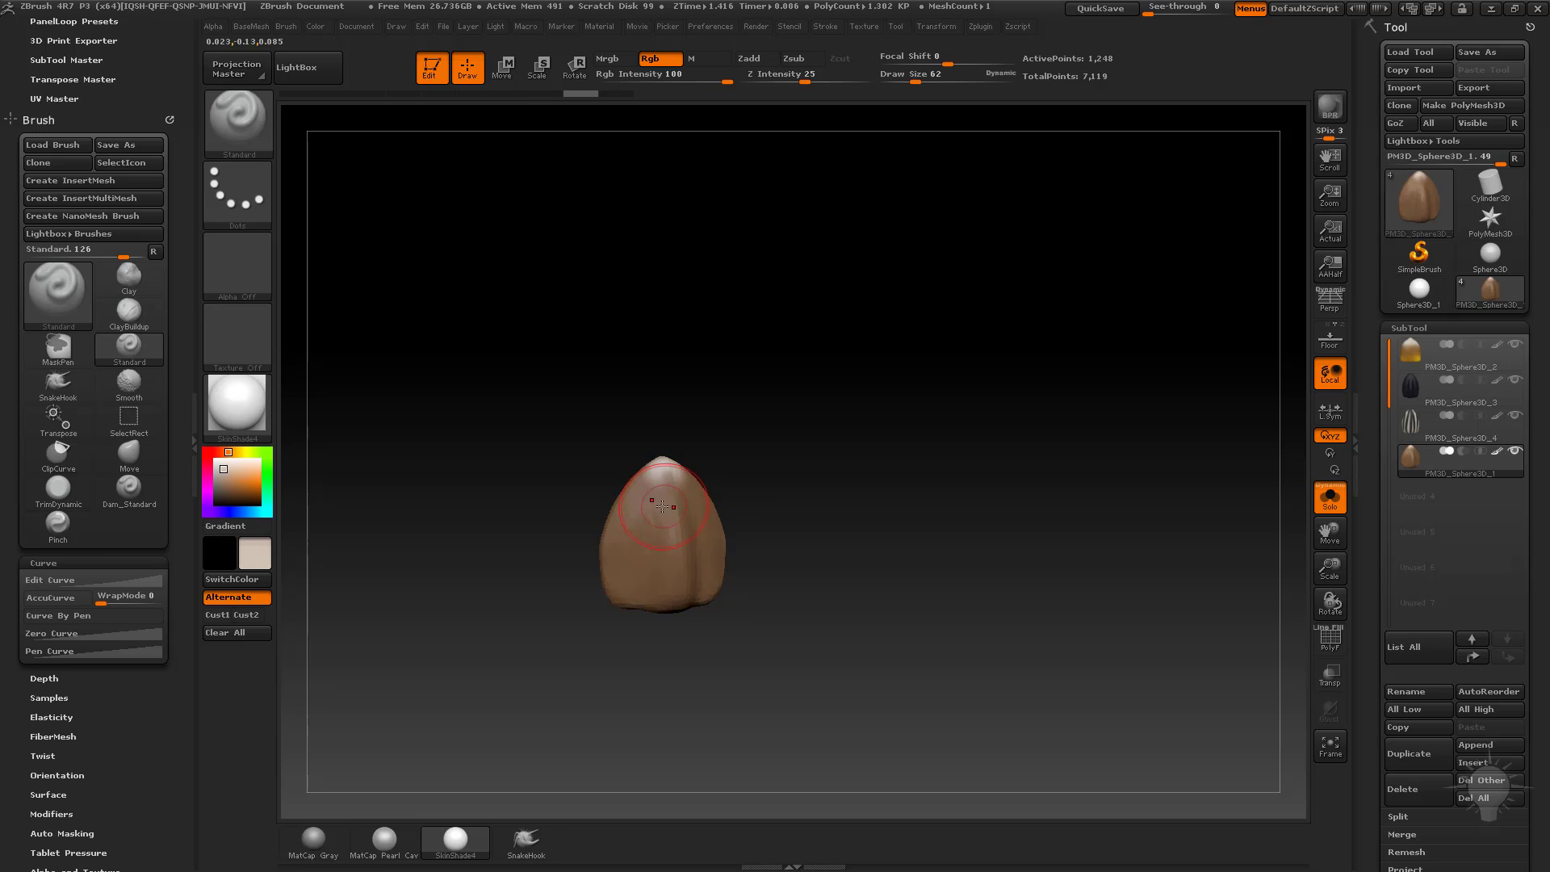
pyautogui.press('shift')
pyautogui.keyDown('shift'); pyautogui.click(660, 57); pyautogui.keyUp('shift')
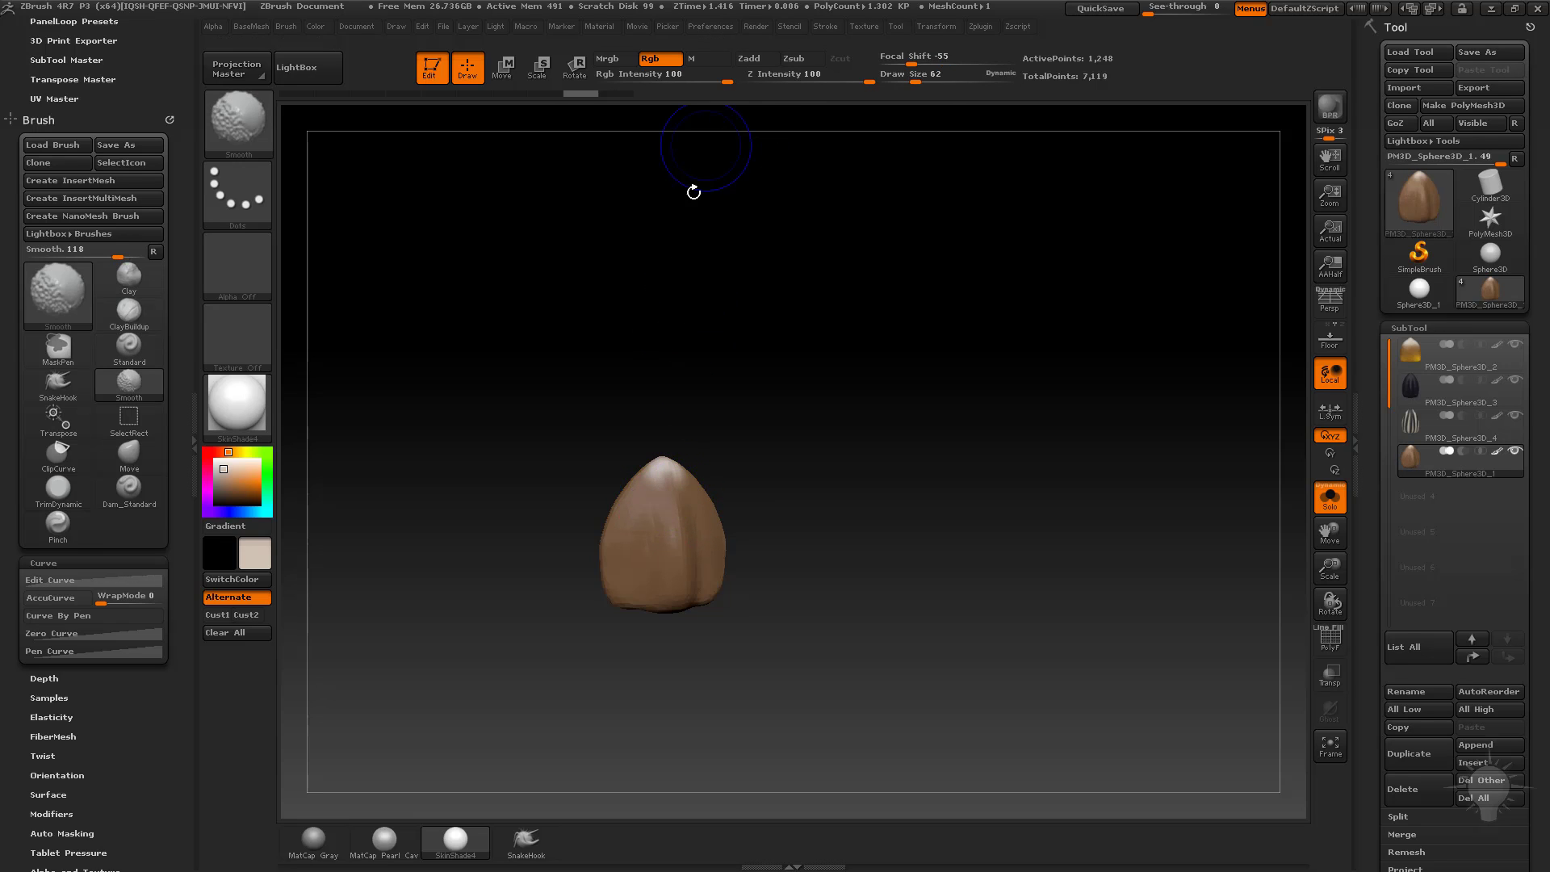
pyautogui.moveTo(677, 516)
pyautogui.keyDown('shift'); pyautogui.mouseDown()
pyautogui.moveTo(663, 478)
pyautogui.moveTo(673, 519)
pyautogui.mouseUp(); pyautogui.keyUp('shift')
# Step: Paint soft orange-brown patches over the seed's lower faces at draw size 37 and smooth them into the base colour
pyautogui.keyDown('alt'); pyautogui.moveTo(931, 463); pyautogui.dragTo(906, 452); pyautogui.keyUp('alt')
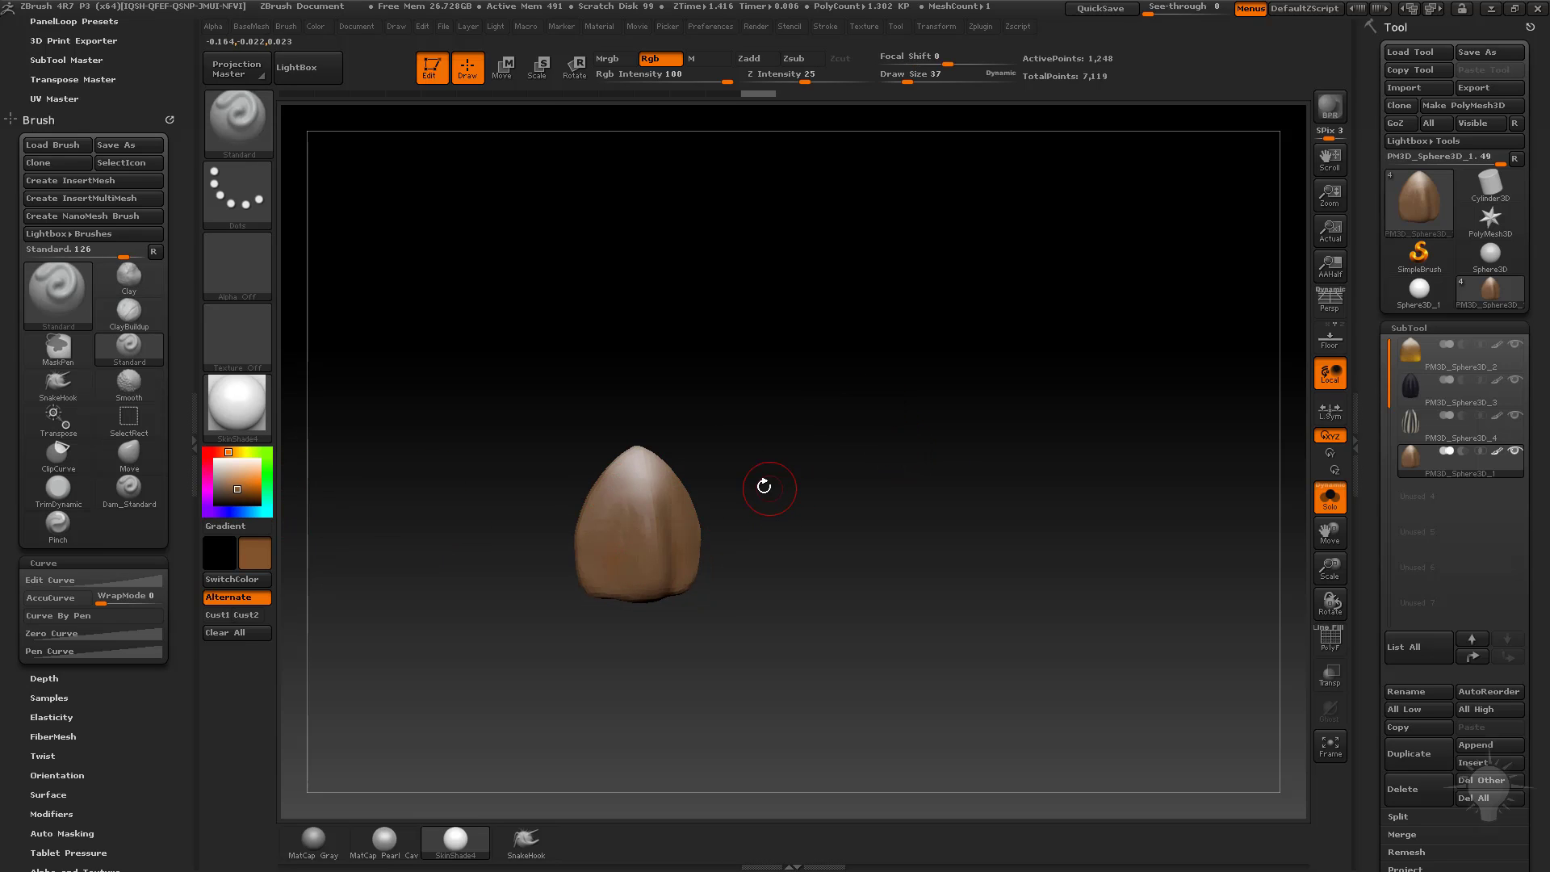
pyautogui.moveTo(749, 490); pyautogui.dragTo(737, 504)
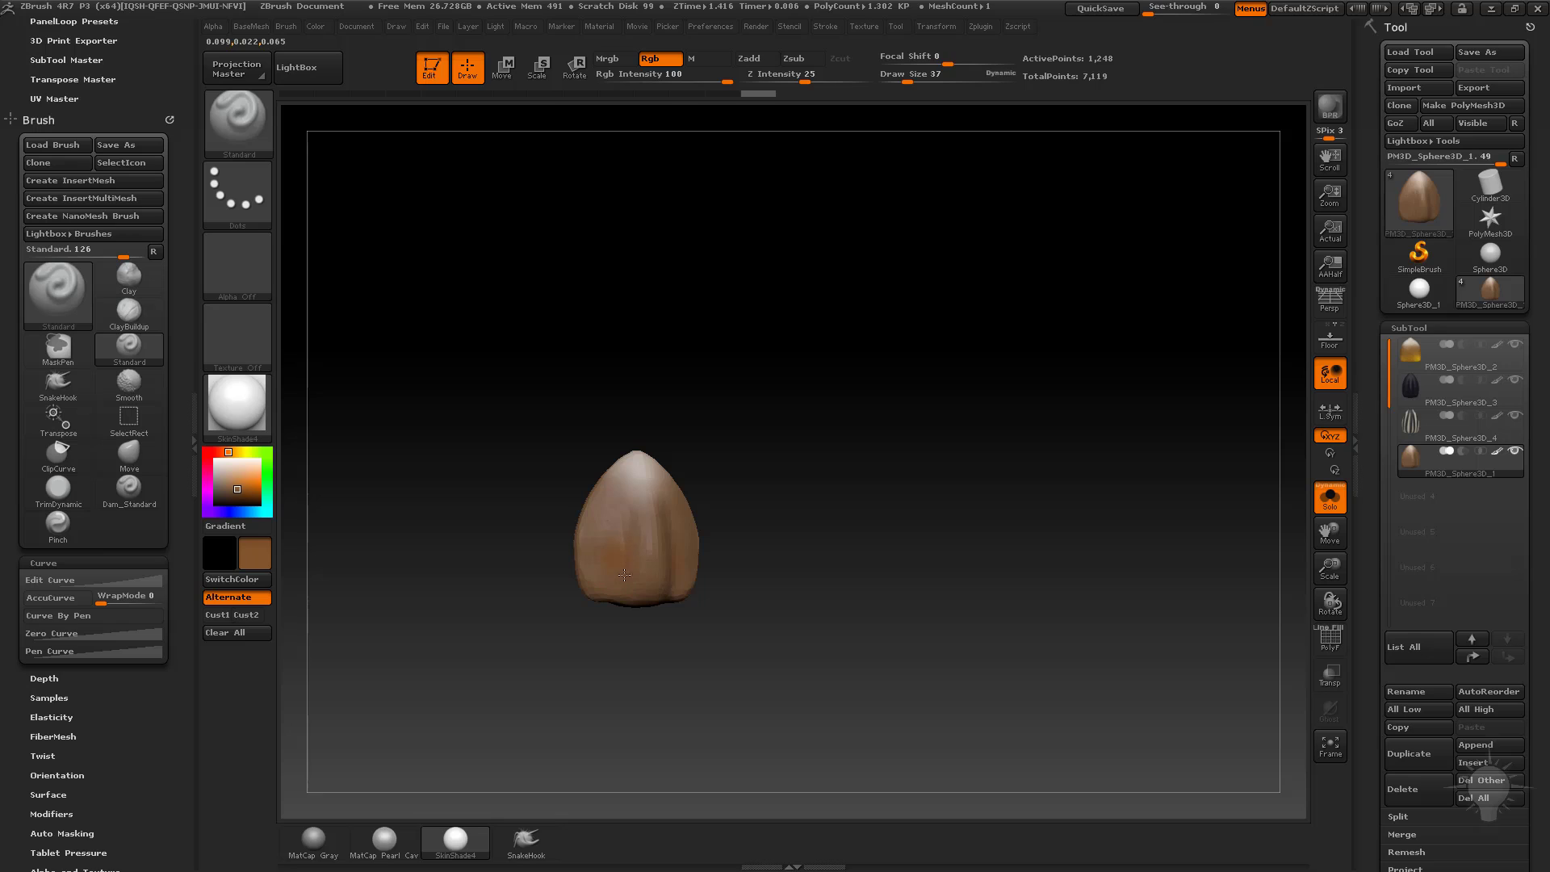
pyautogui.keyDown('shift'); pyautogui.moveTo(624, 575); pyautogui.dragTo(620, 552); pyautogui.keyUp('shift')
pyautogui.moveTo(747, 484); pyautogui.dragTo(701, 495)
pyautogui.moveTo(568, 571); pyautogui.dragTo(571, 546)
pyautogui.moveTo(751, 517)
pyautogui.mouseDown()
pyautogui.moveTo(633, 549)
pyautogui.moveTo(578, 547)
pyautogui.moveTo(576, 529)
pyautogui.mouseUp()
# Step: Paint a mustard-yellow patch on the lower part of the brown seed's face
pyautogui.click(239, 452)
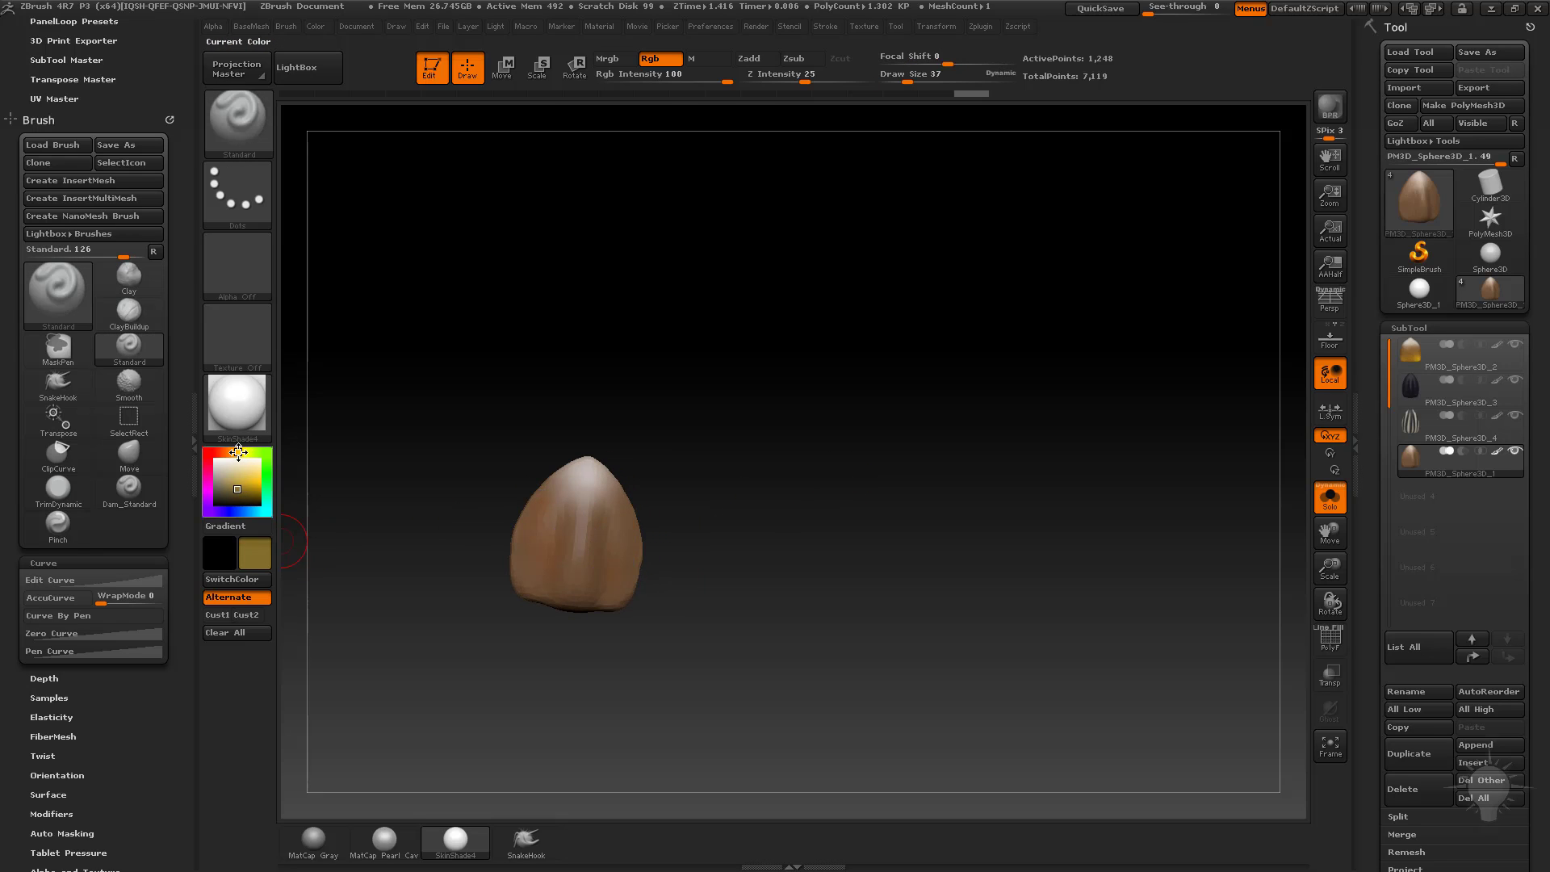
pyautogui.moveTo(245, 490); pyautogui.dragTo(244, 484)
pyautogui.moveTo(546, 572)
pyautogui.mouseDown()
pyautogui.moveTo(565, 563)
pyautogui.moveTo(558, 552)
pyautogui.moveTo(567, 570)
pyautogui.mouseUp()
pyautogui.moveTo(857, 495); pyautogui.dragTo(992, 524)
# Step: Duplicate the brown seed subtool, select the copy and fill it with light tan (R 197, G 154, B 106)
pyautogui.click(1421, 757)
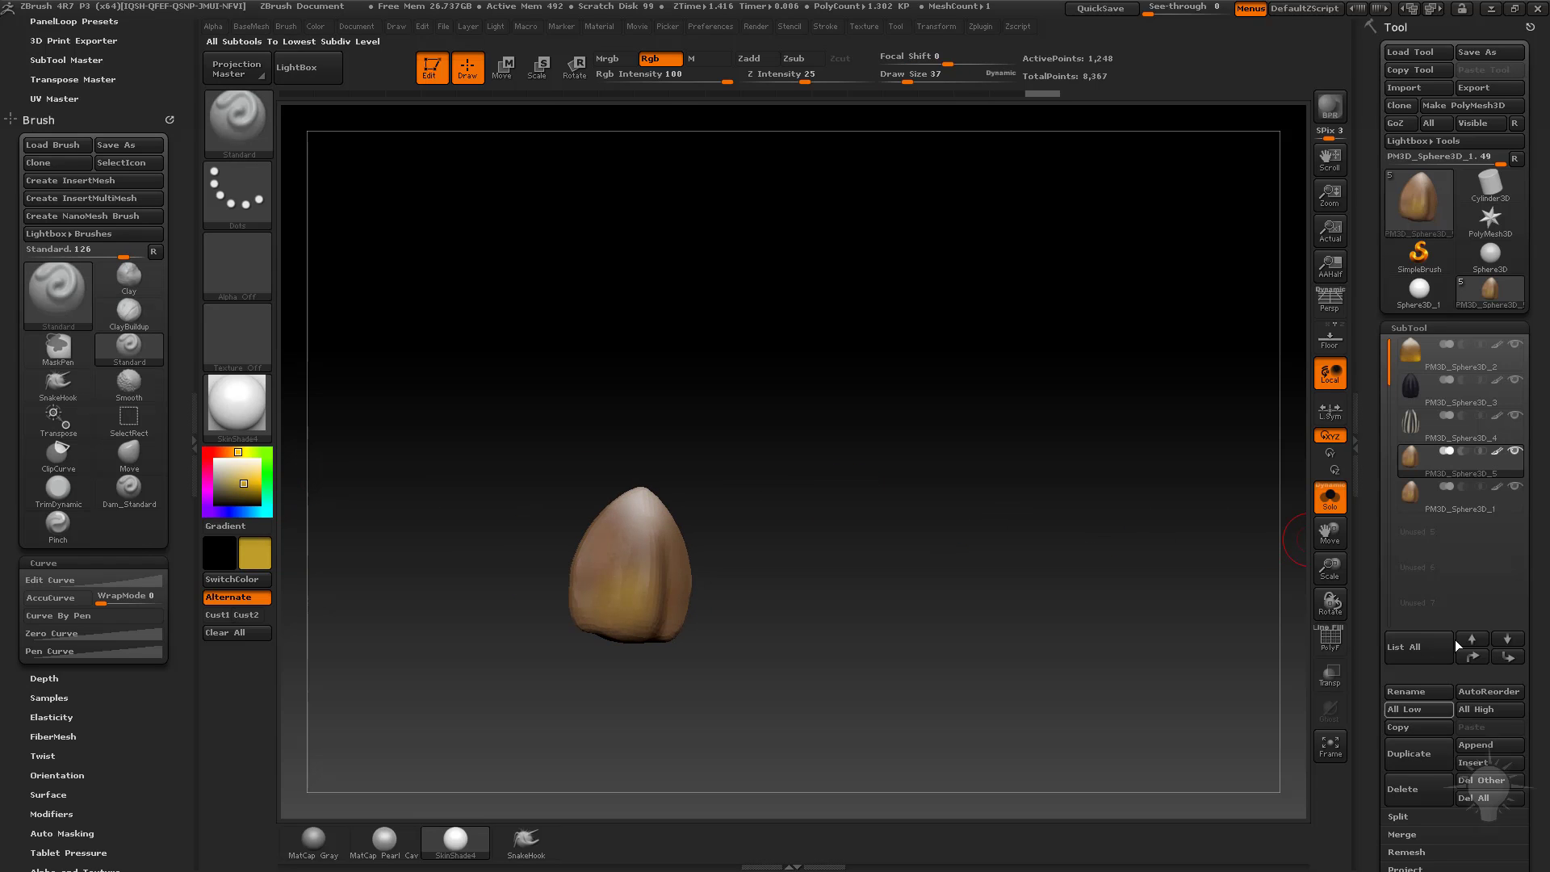
pyautogui.click(1455, 511)
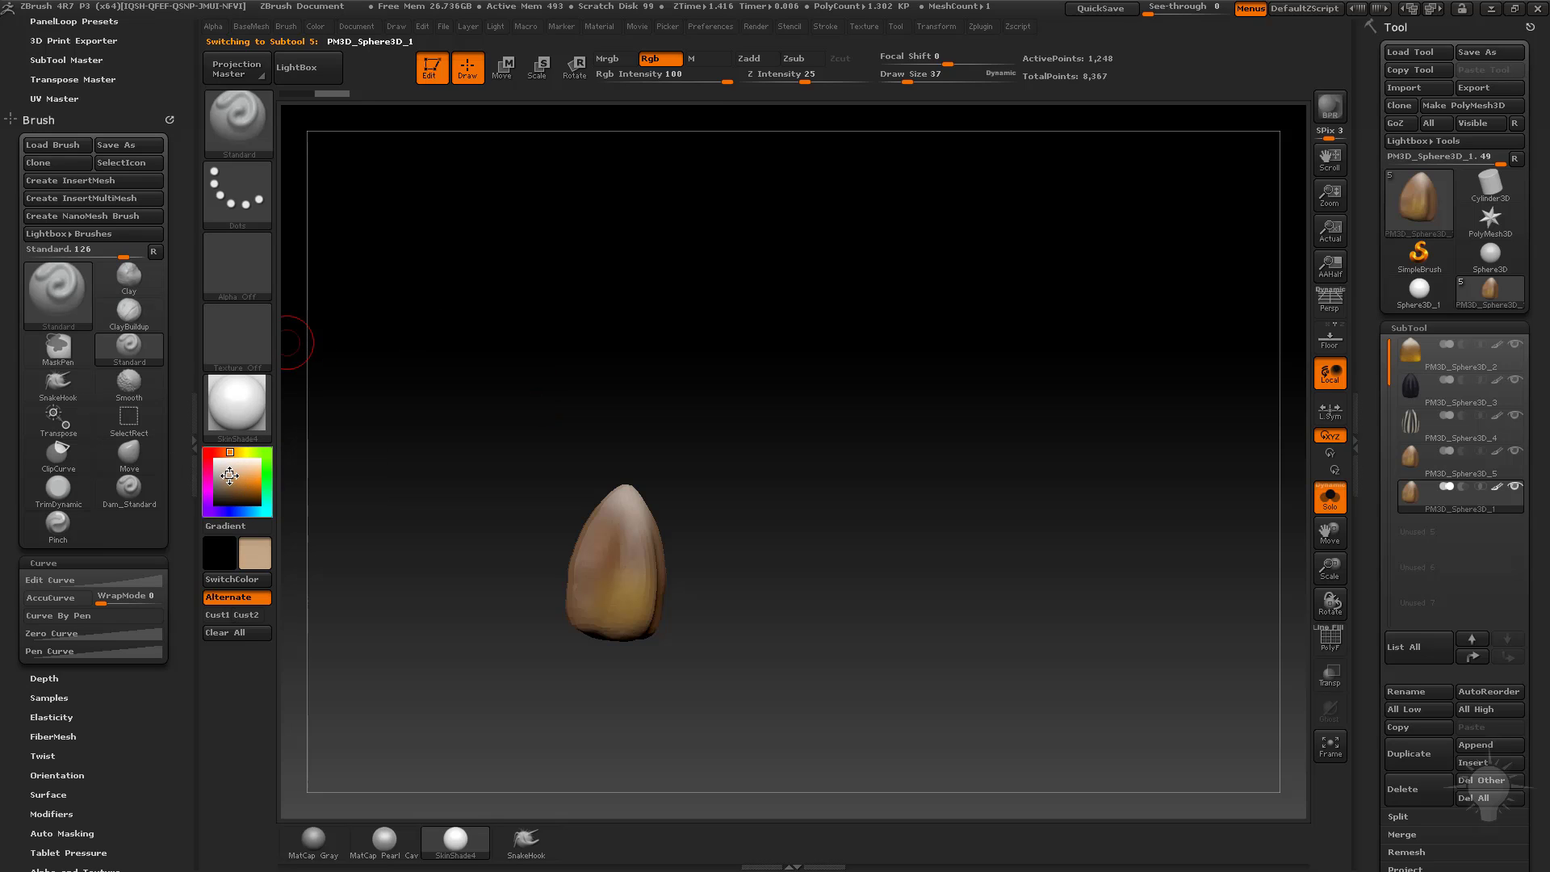
pyautogui.moveTo(230, 475); pyautogui.dragTo(234, 477)
pyautogui.hotkey('ctrl', 'f')
pyautogui.moveTo(777, 461); pyautogui.dragTo(775, 463)
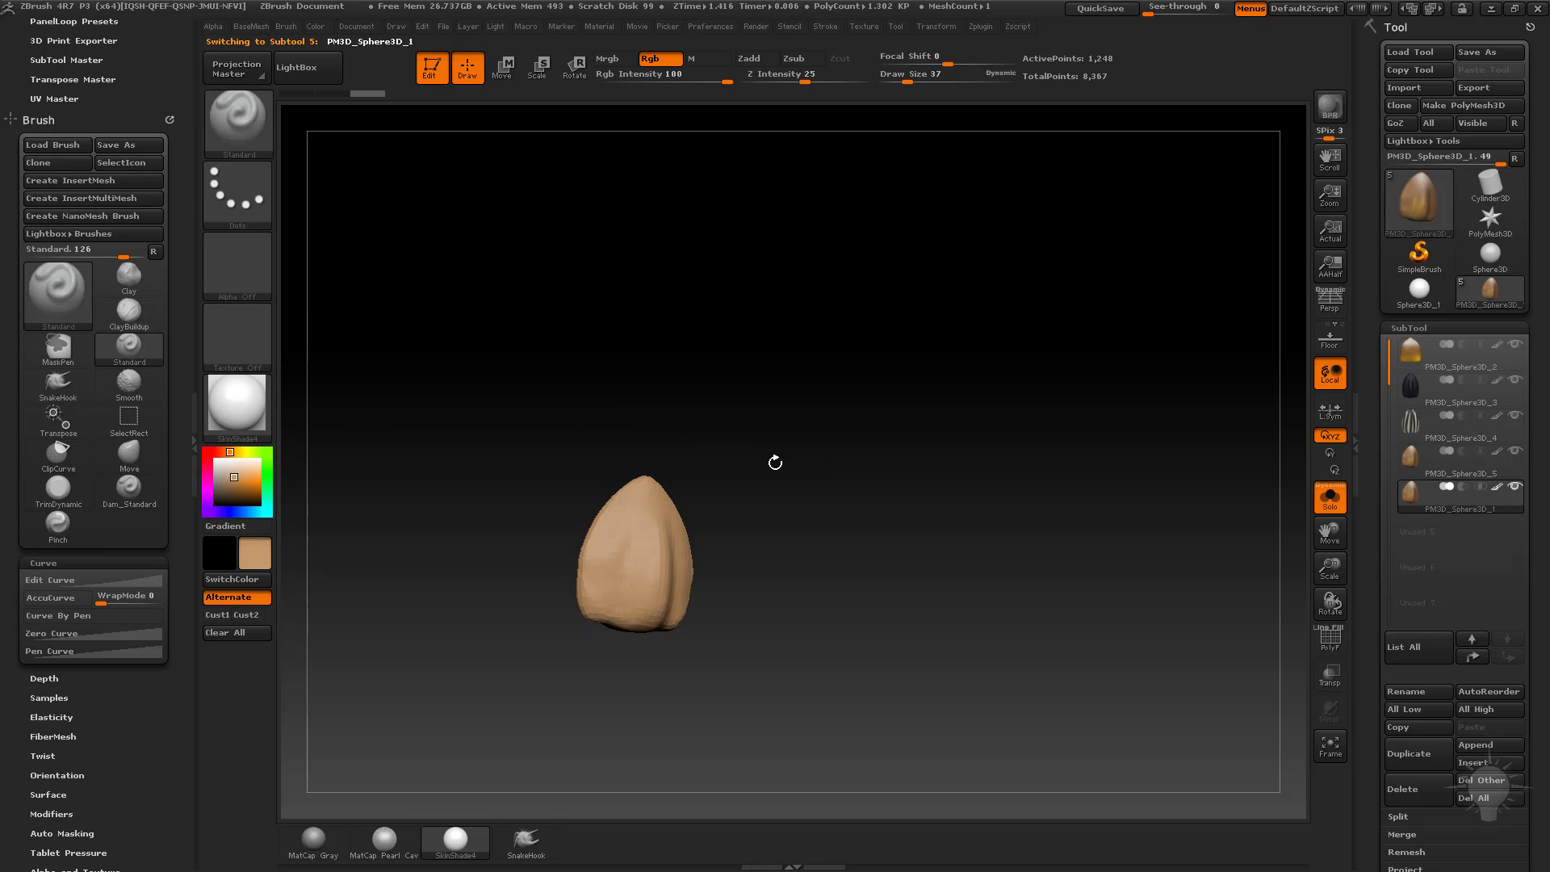
# Step: Paint a pale beige highlight on the tip of the light tan seed
pyautogui.click(317, 26)
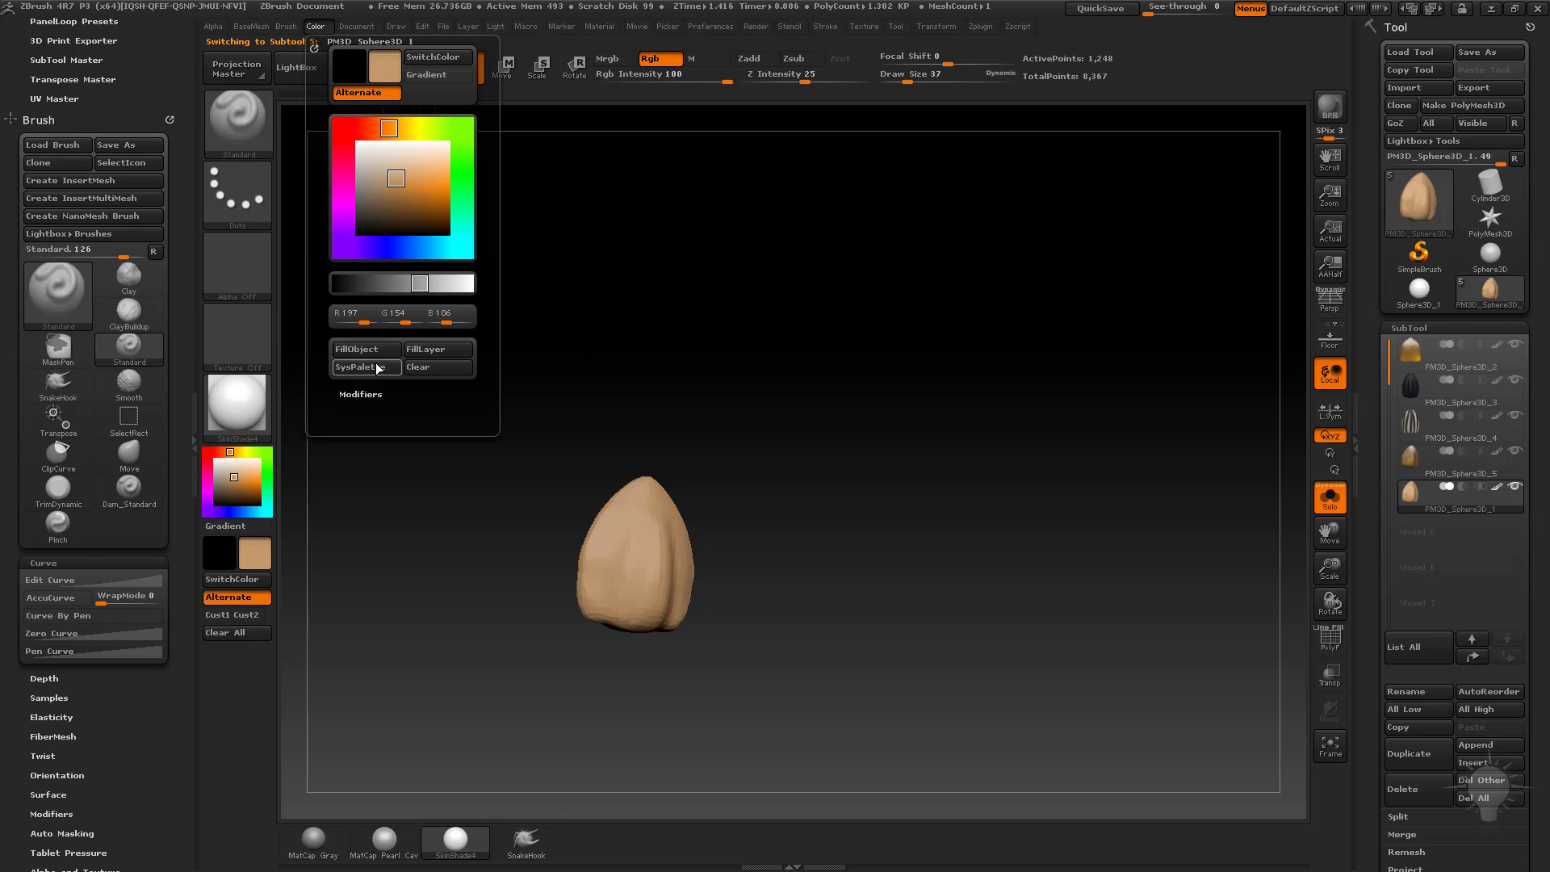
pyautogui.moveTo(848, 520); pyautogui.dragTo(644, 447)
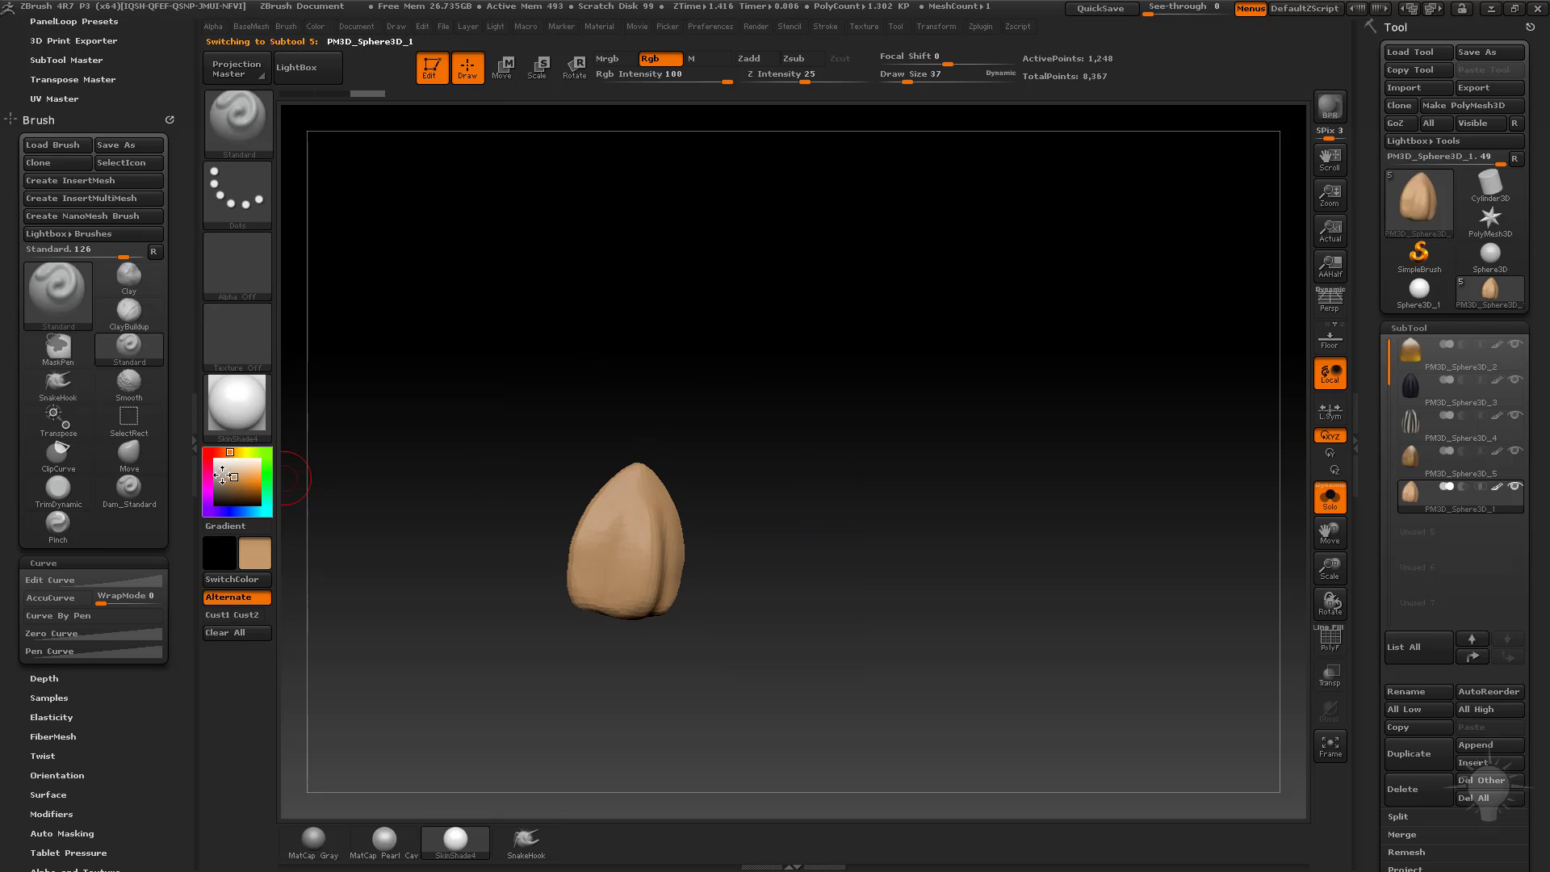
pyautogui.moveTo(866, 463); pyautogui.dragTo(1065, 520)
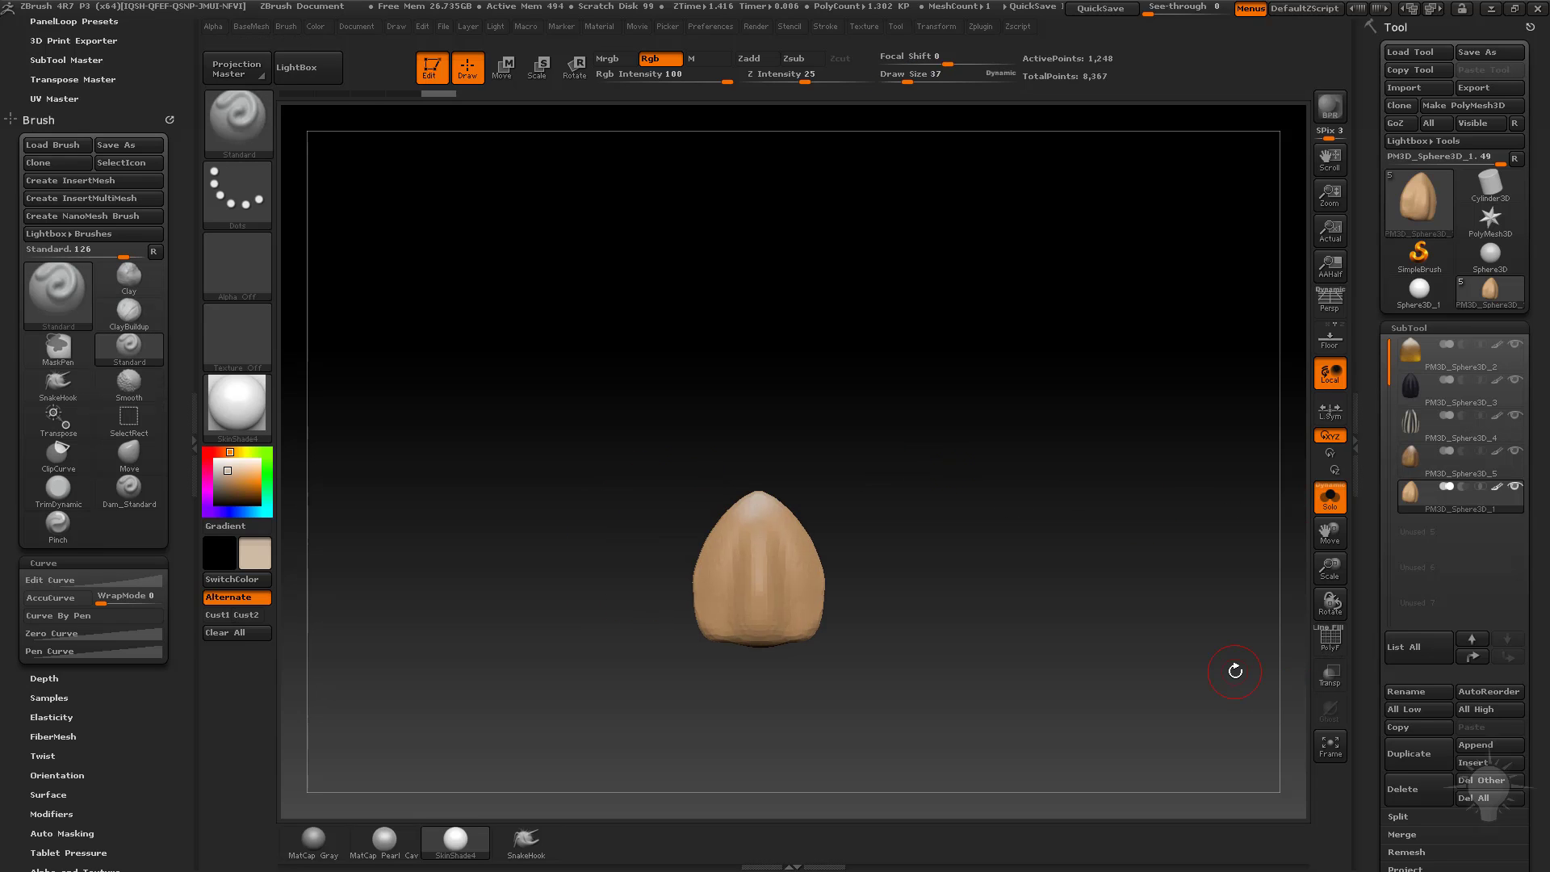
# Step: Clone the corn-like and dark navy seed subtools into separate tools
pyautogui.moveTo(1497, 300)
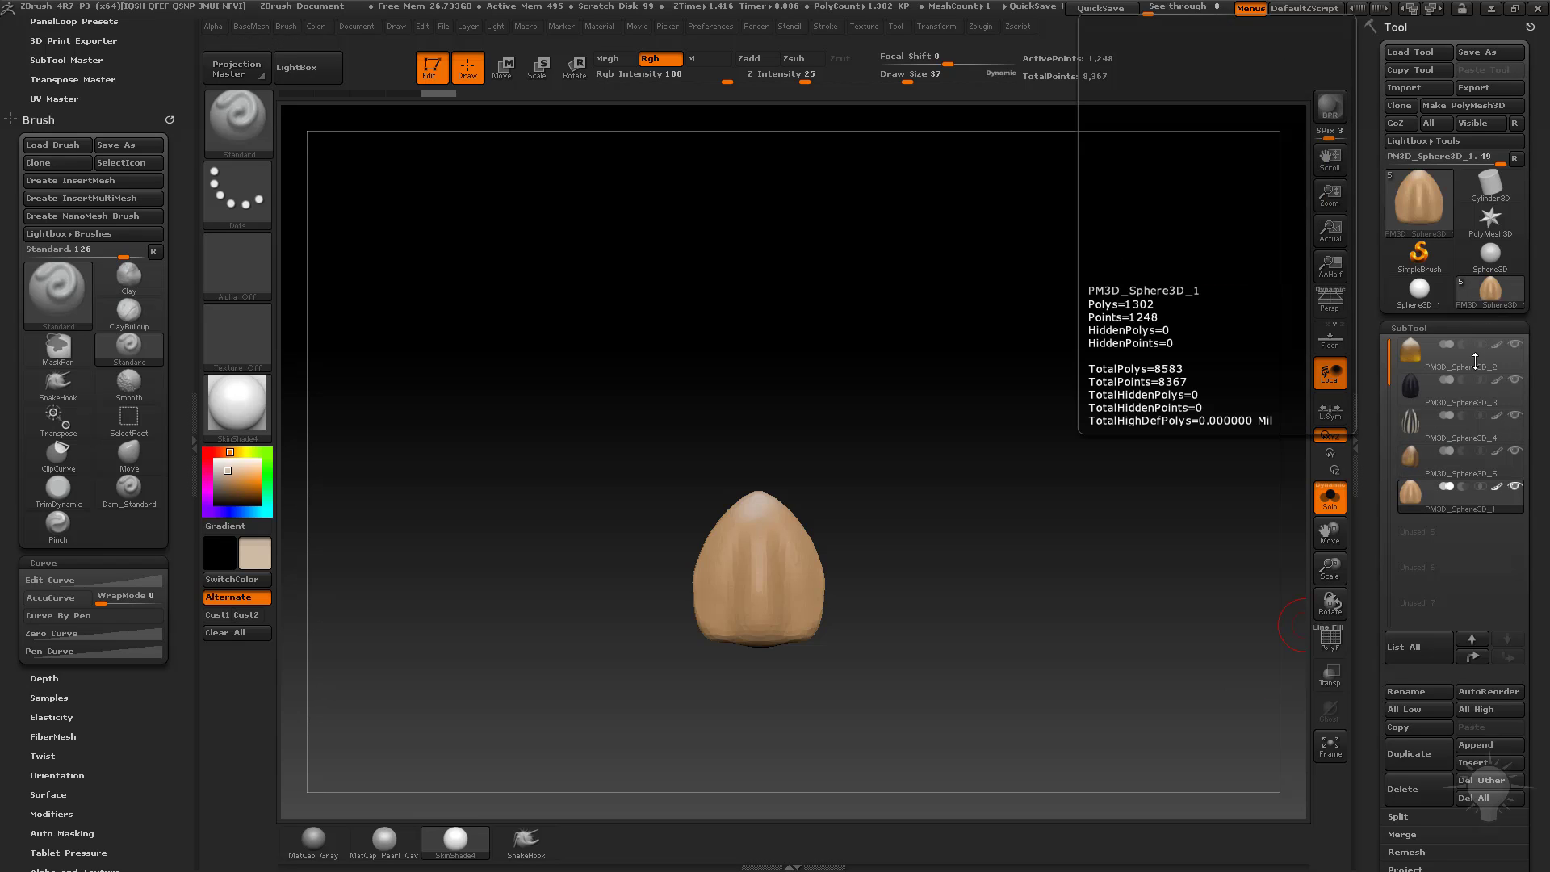
pyautogui.click(1434, 370)
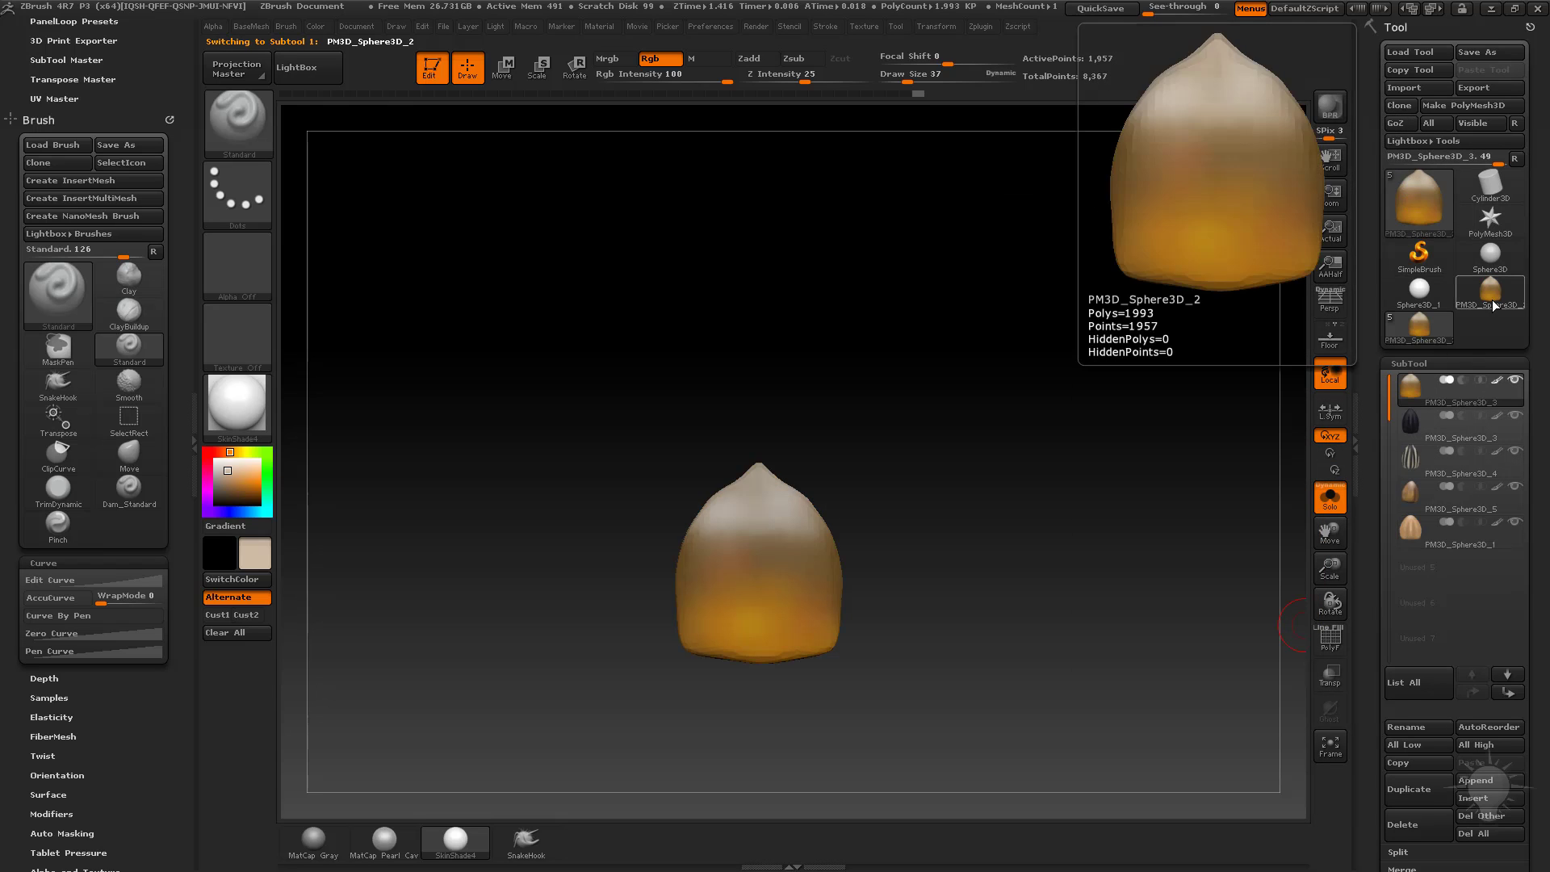
pyautogui.click(1460, 425)
pyautogui.click(1408, 104)
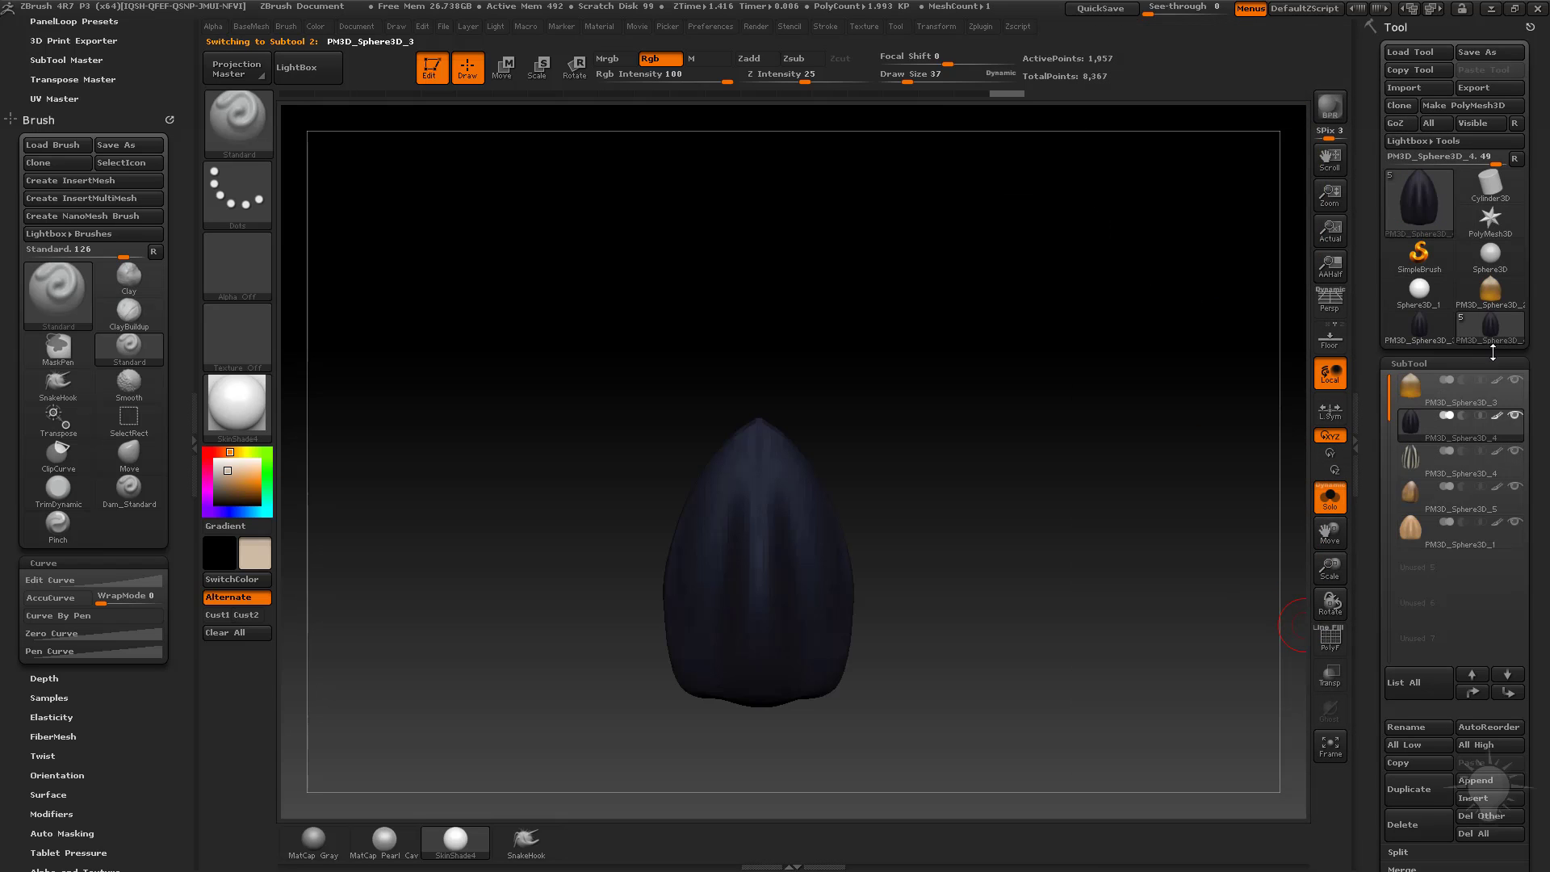
# Step: Delete the separately cloned corn-like and dark navy seeds and return to the tool holding all the seed subtools
pyautogui.click(1487, 286)
pyautogui.click(1409, 824)
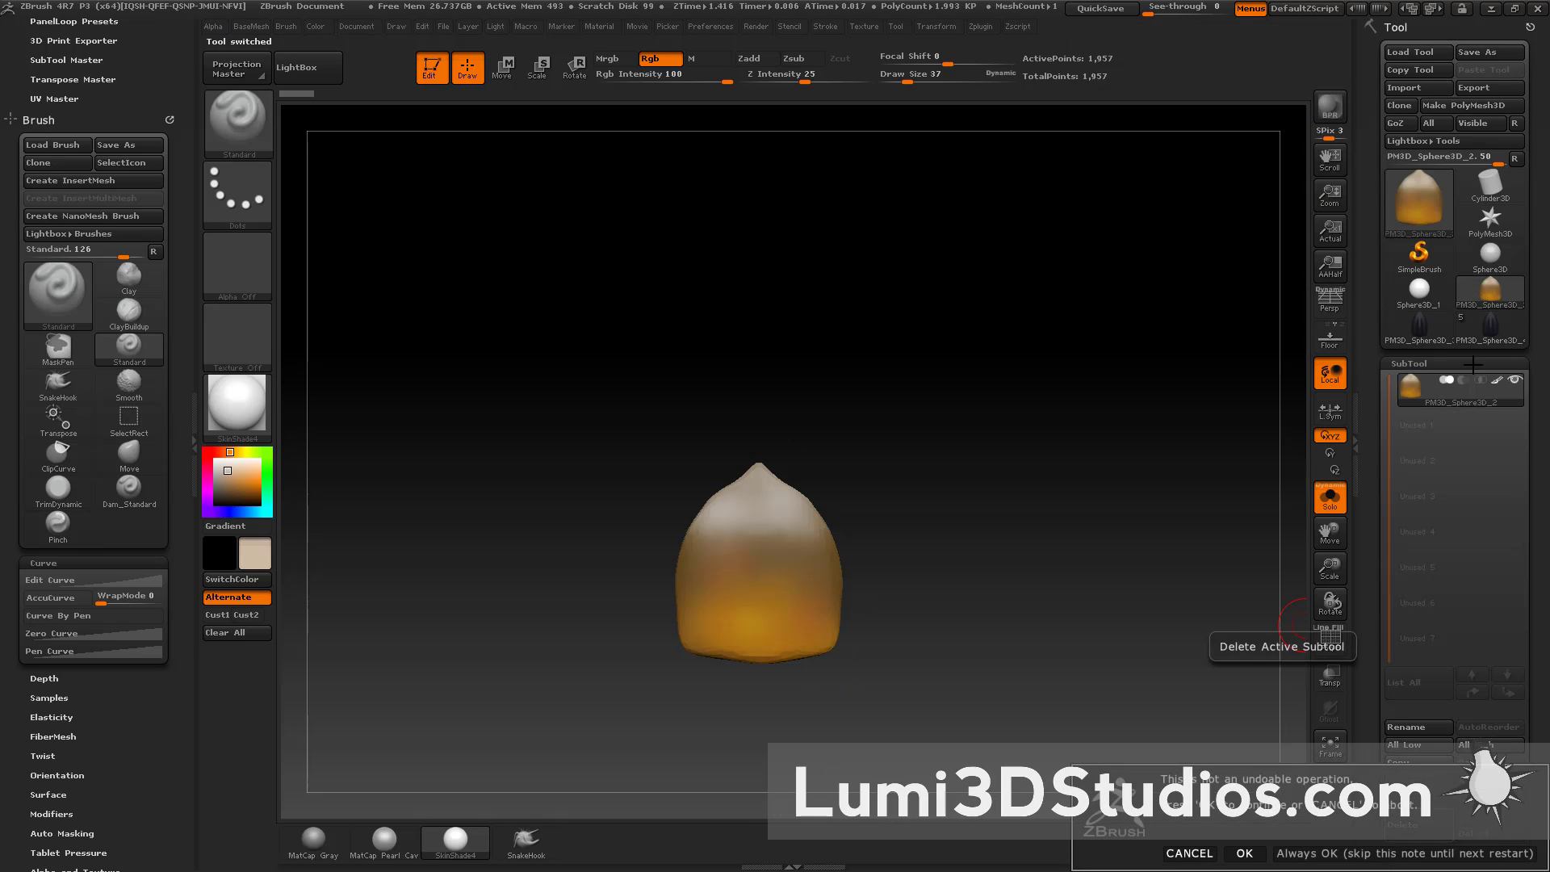
pyautogui.click(1405, 852)
pyautogui.click(1409, 825)
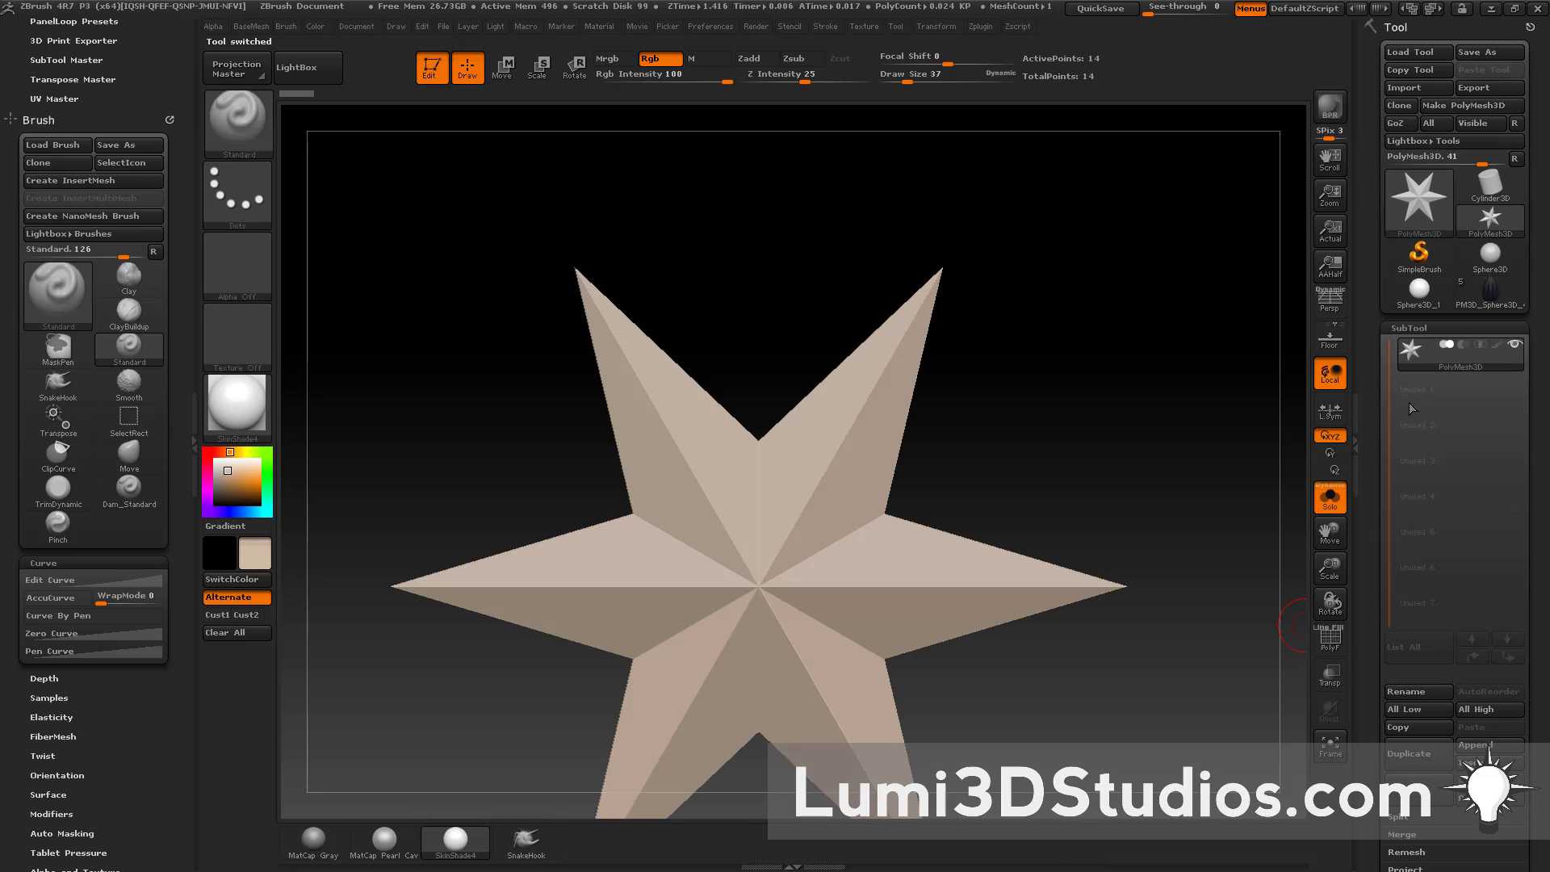
pyautogui.click(1491, 303)
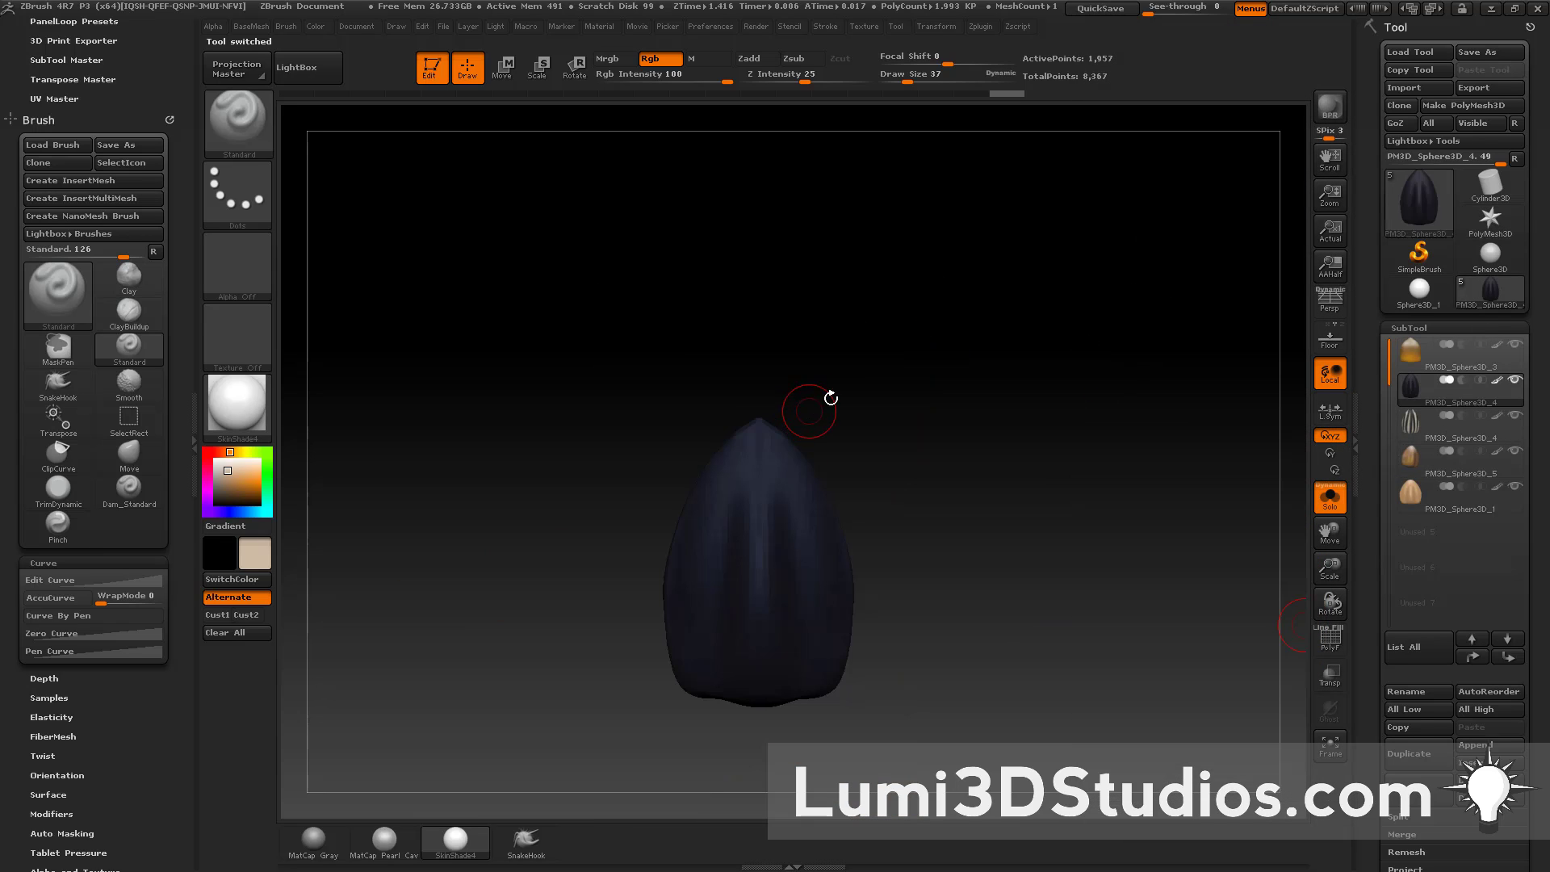